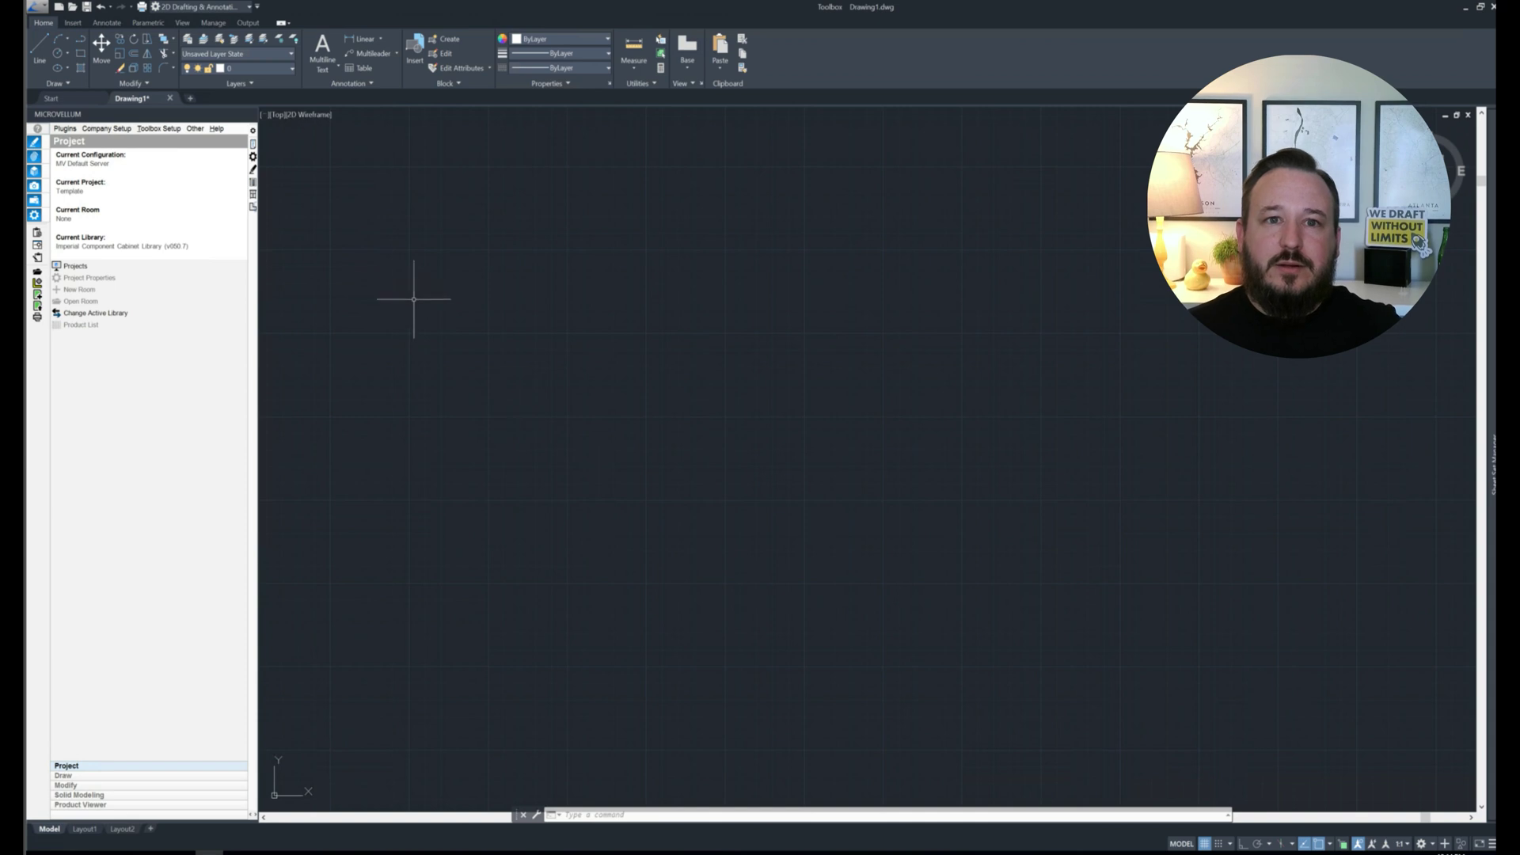
Step: Open the Toolbox options and examine the Data Access settings and the Transfer Tables utility
click(157, 129)
click(157, 130)
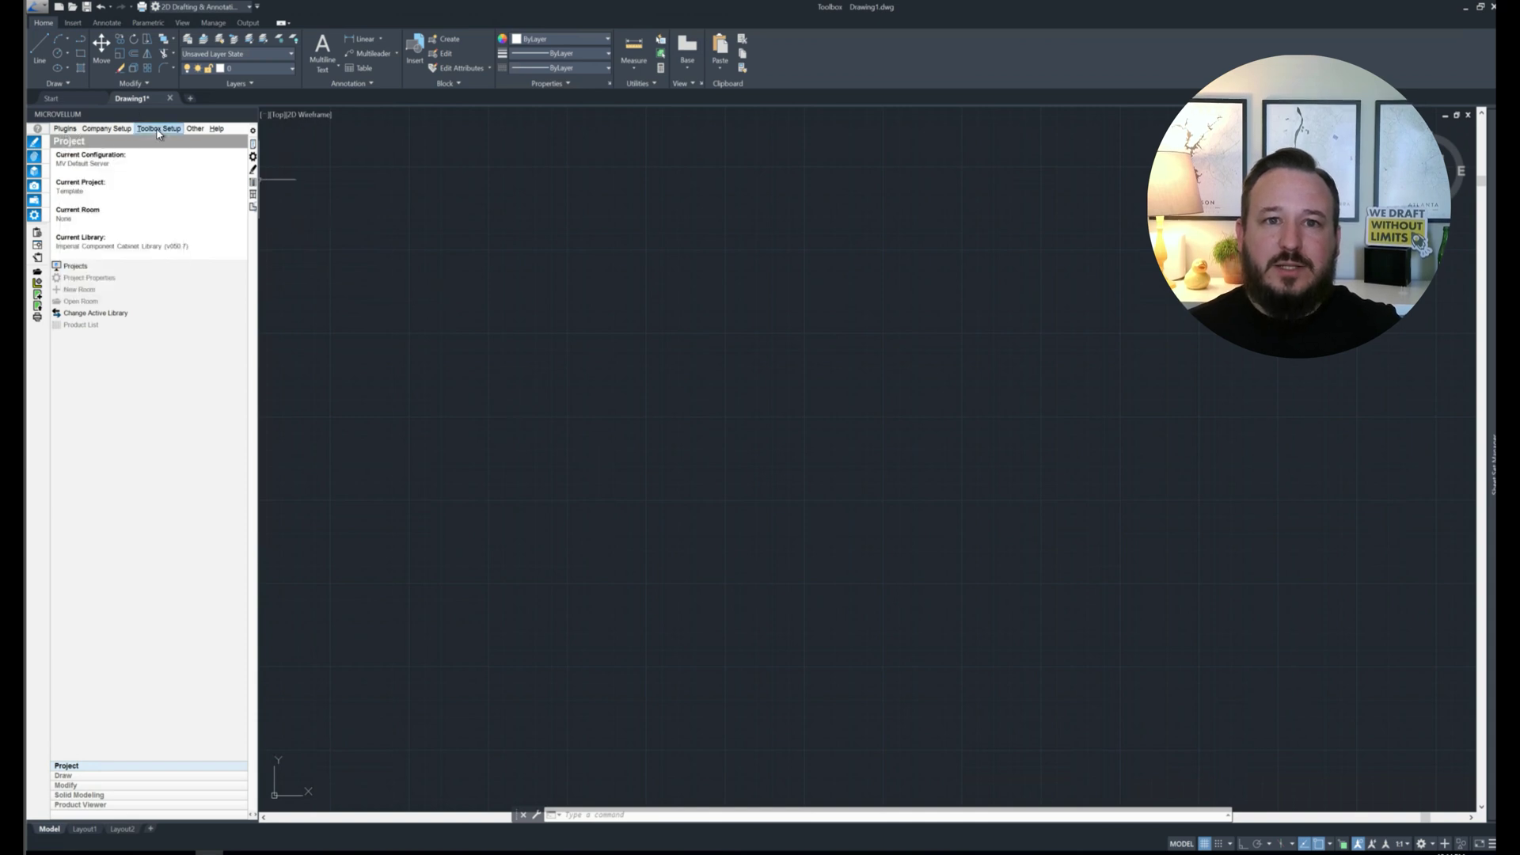
click(157, 131)
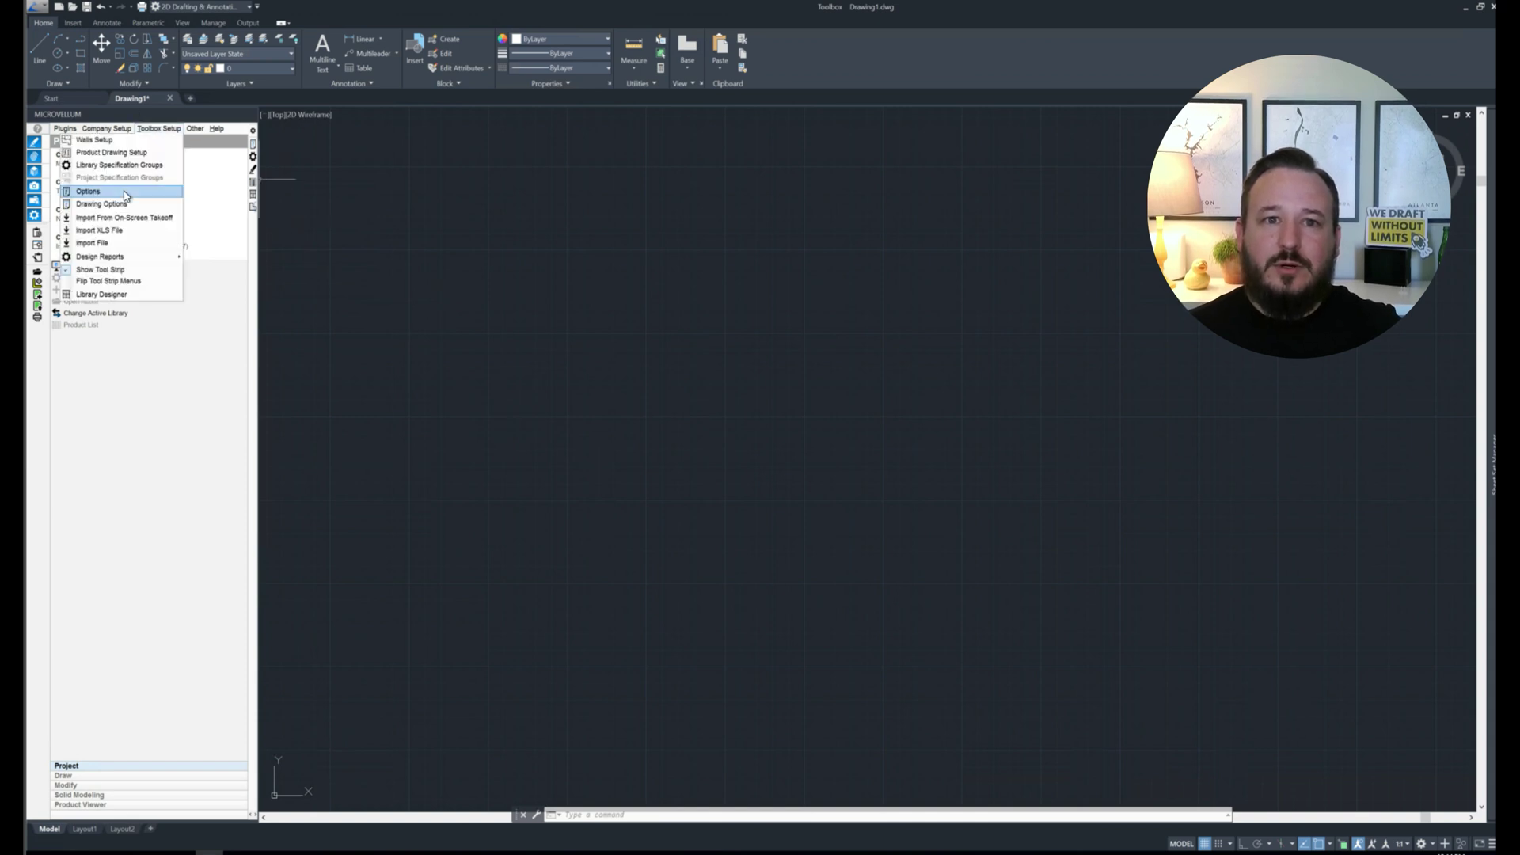
click(640, 214)
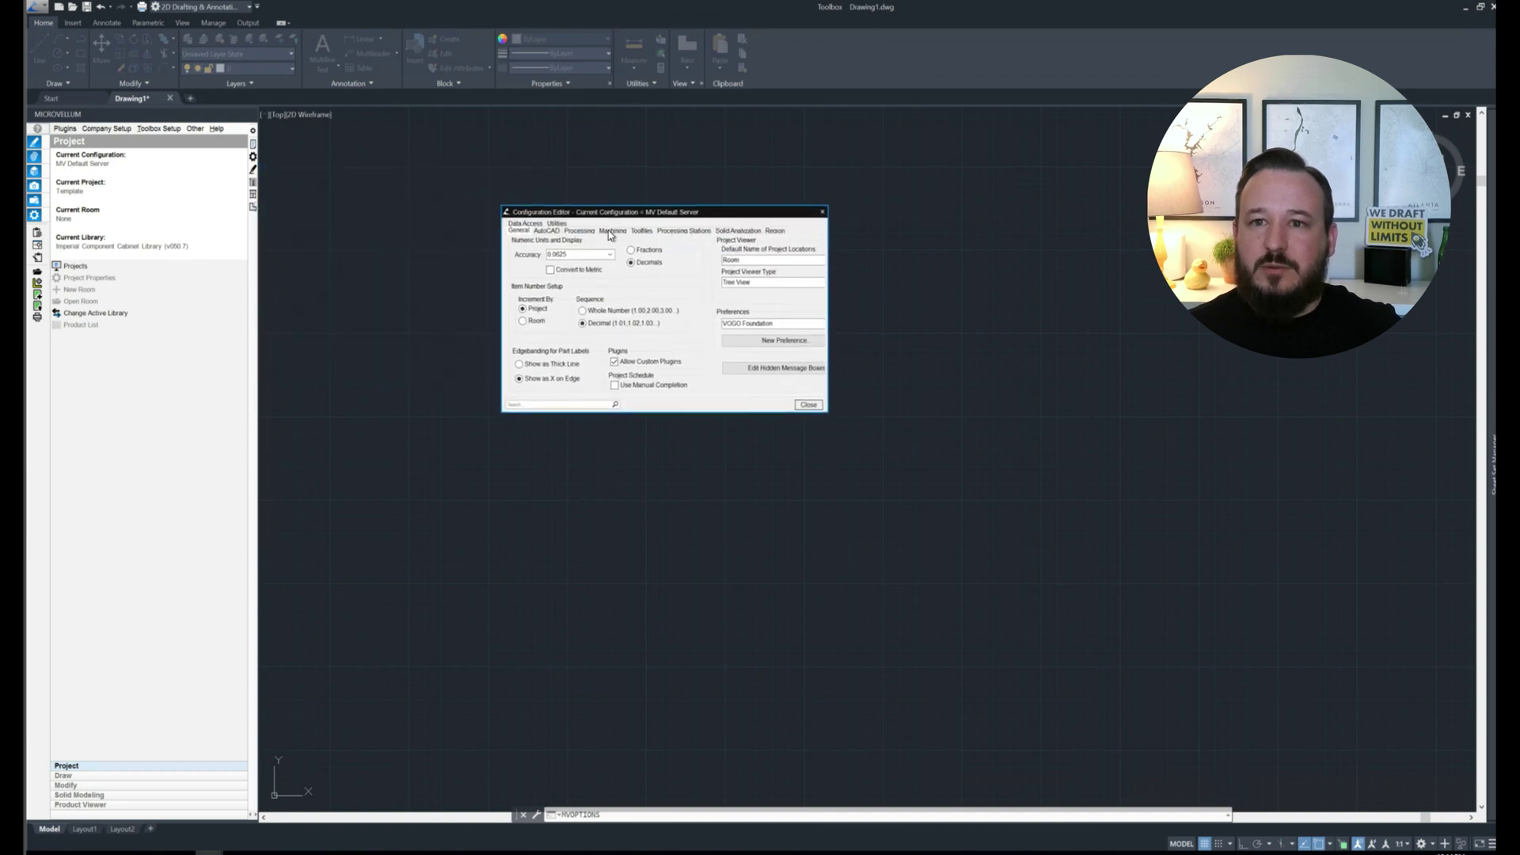
click(541, 225)
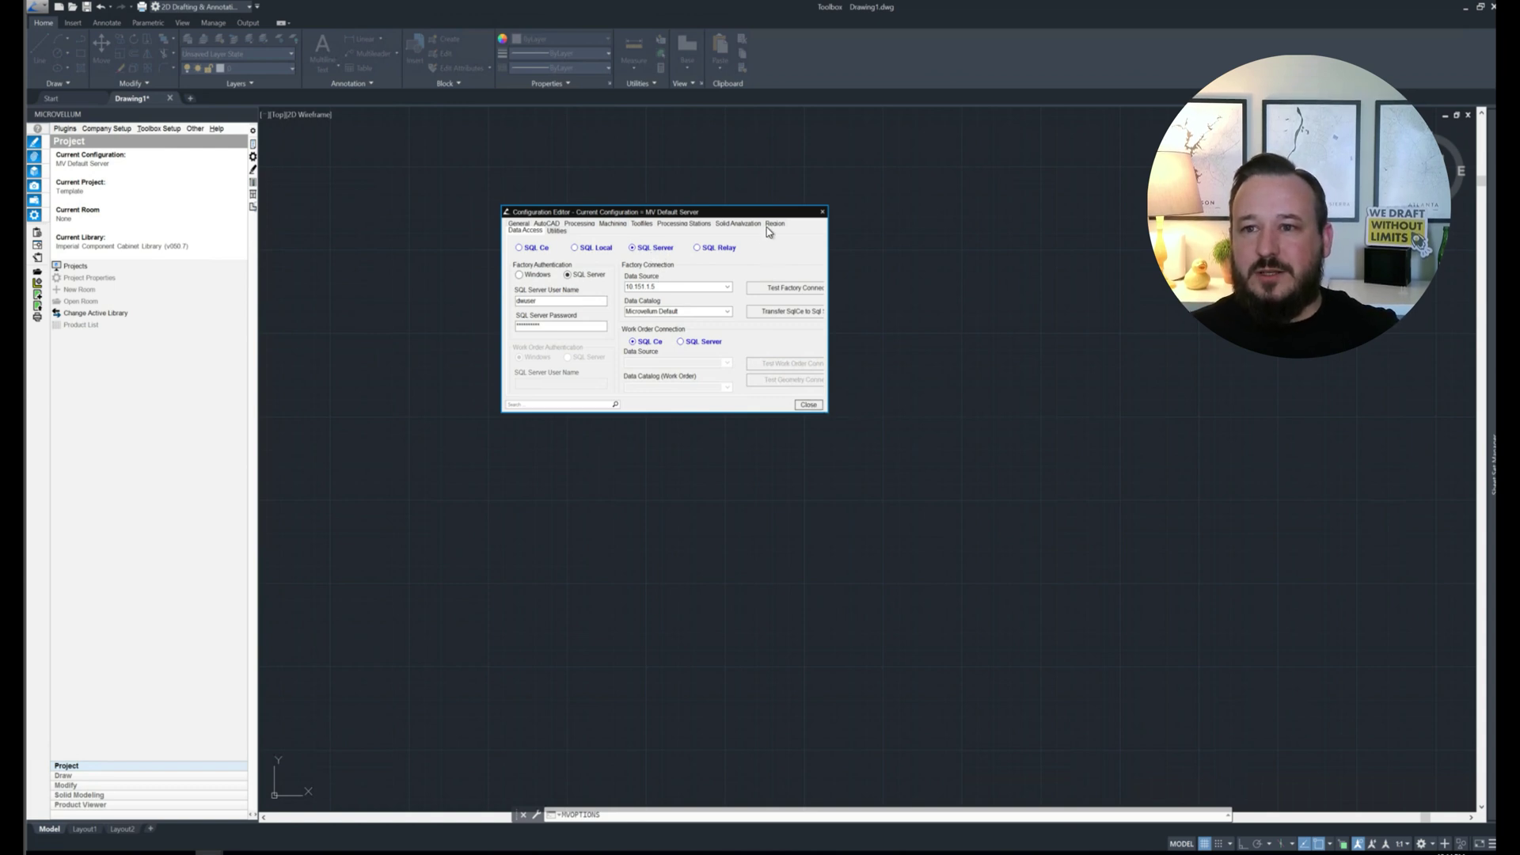
click(558, 233)
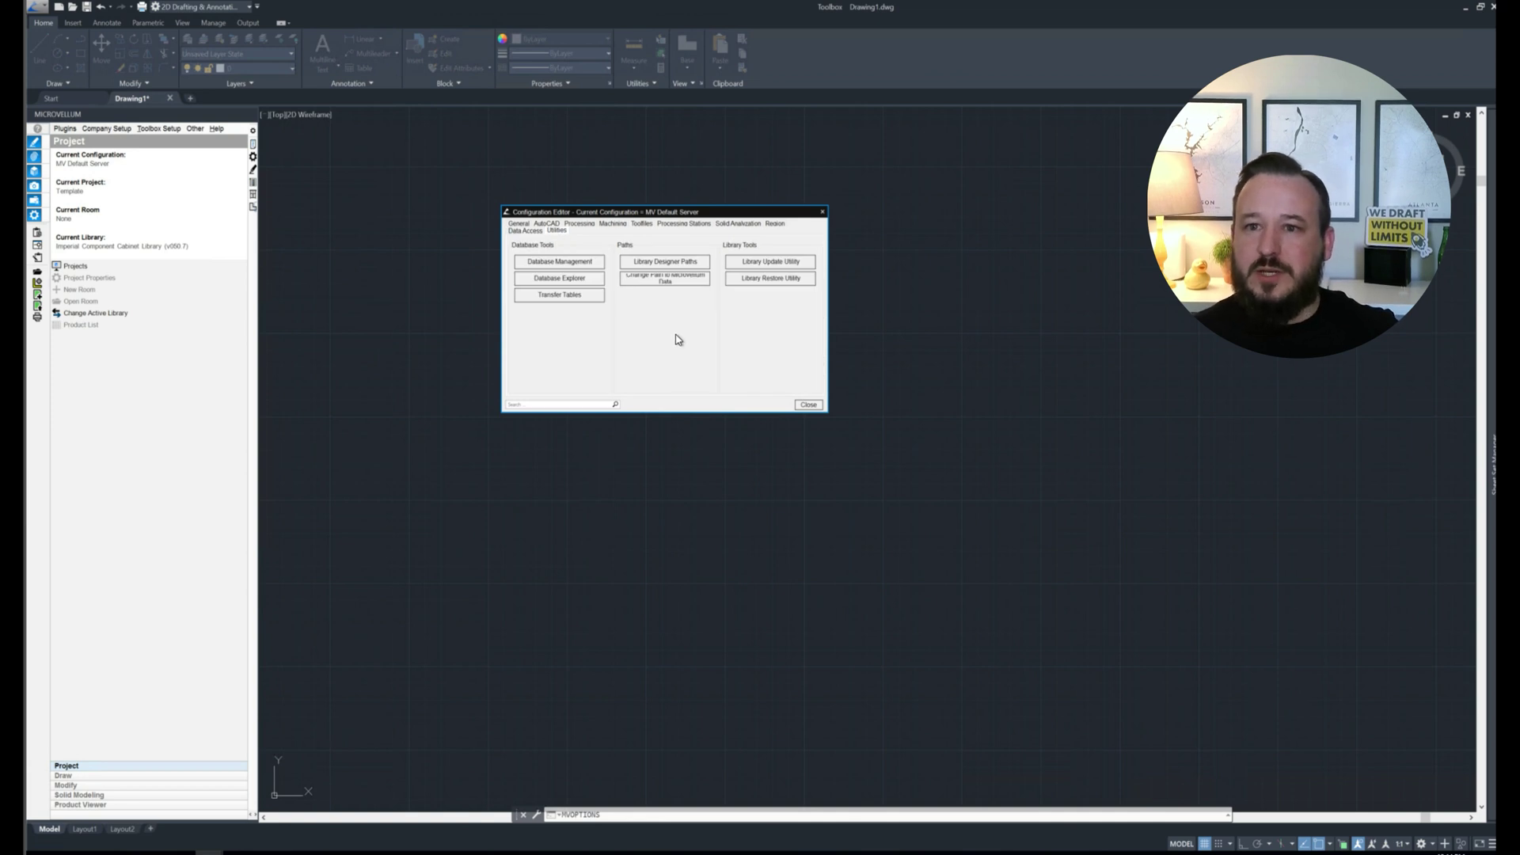
click(570, 299)
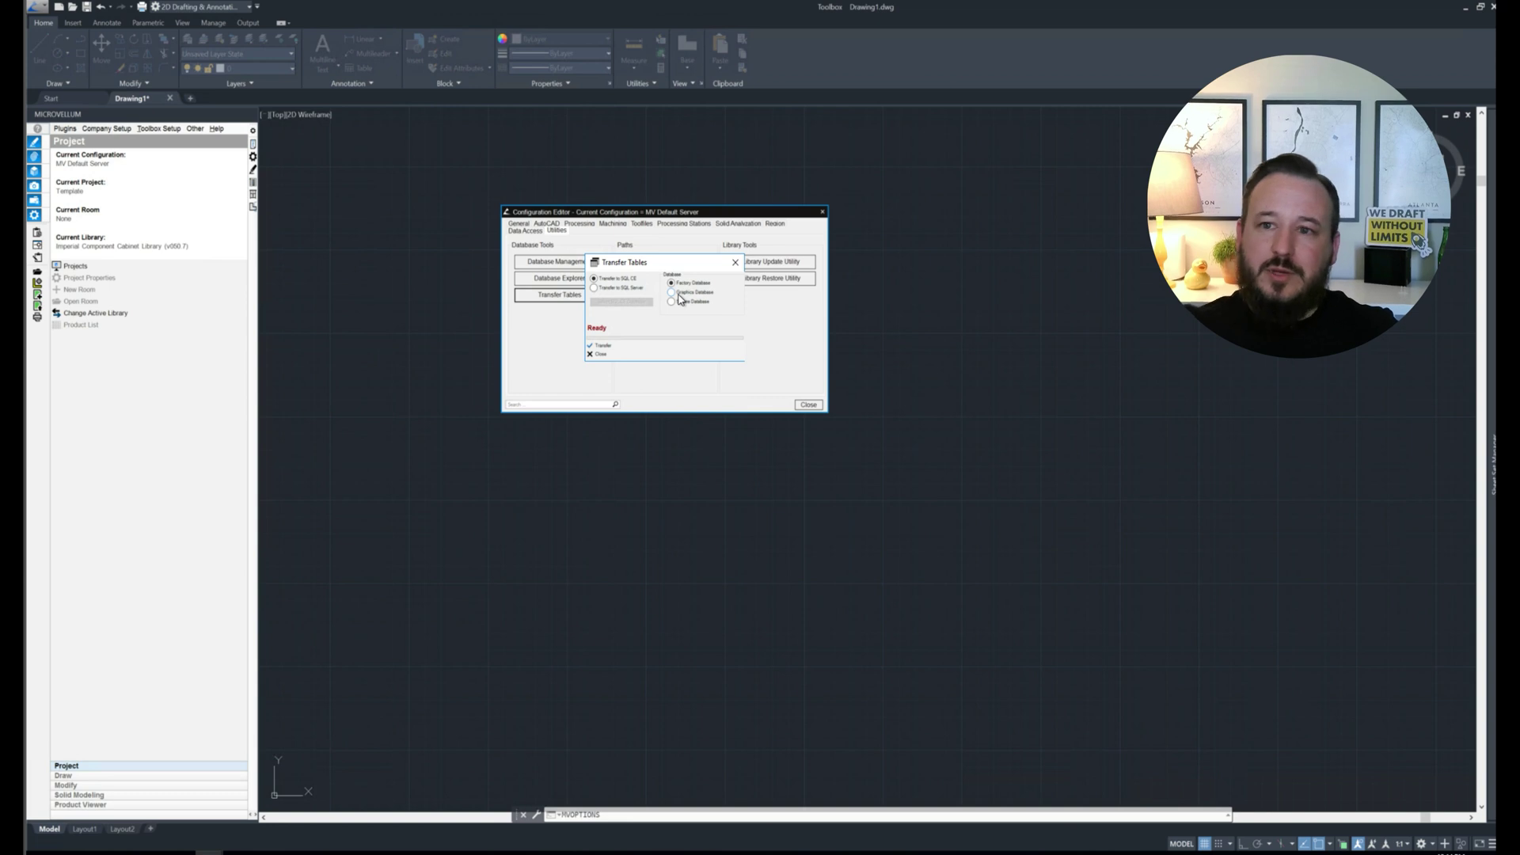
click(607, 356)
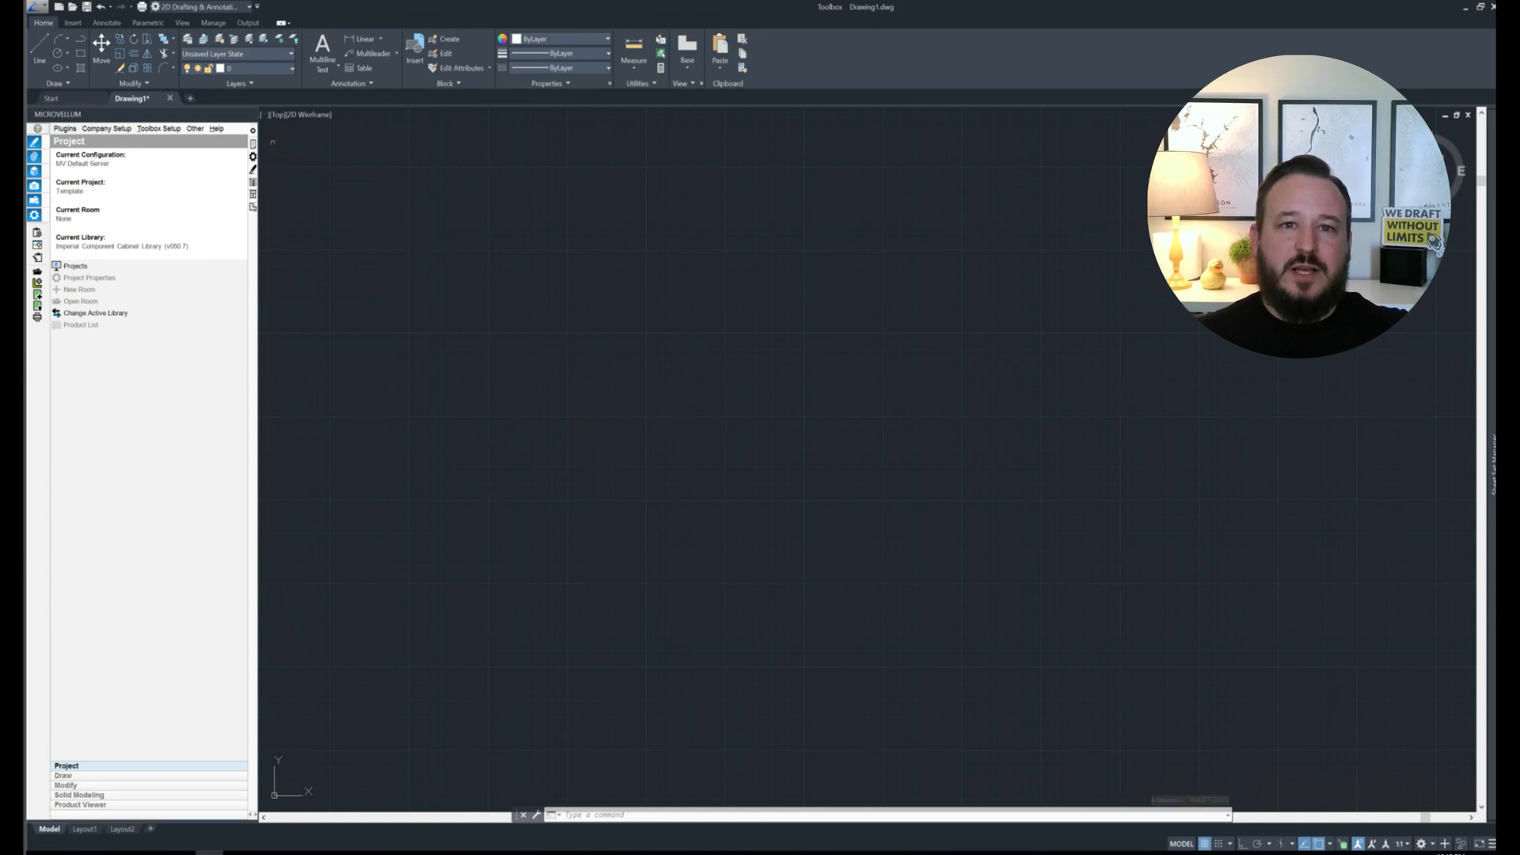
Step: Browse to the current configuration's factory data folder in File Explorer
click(221, 135)
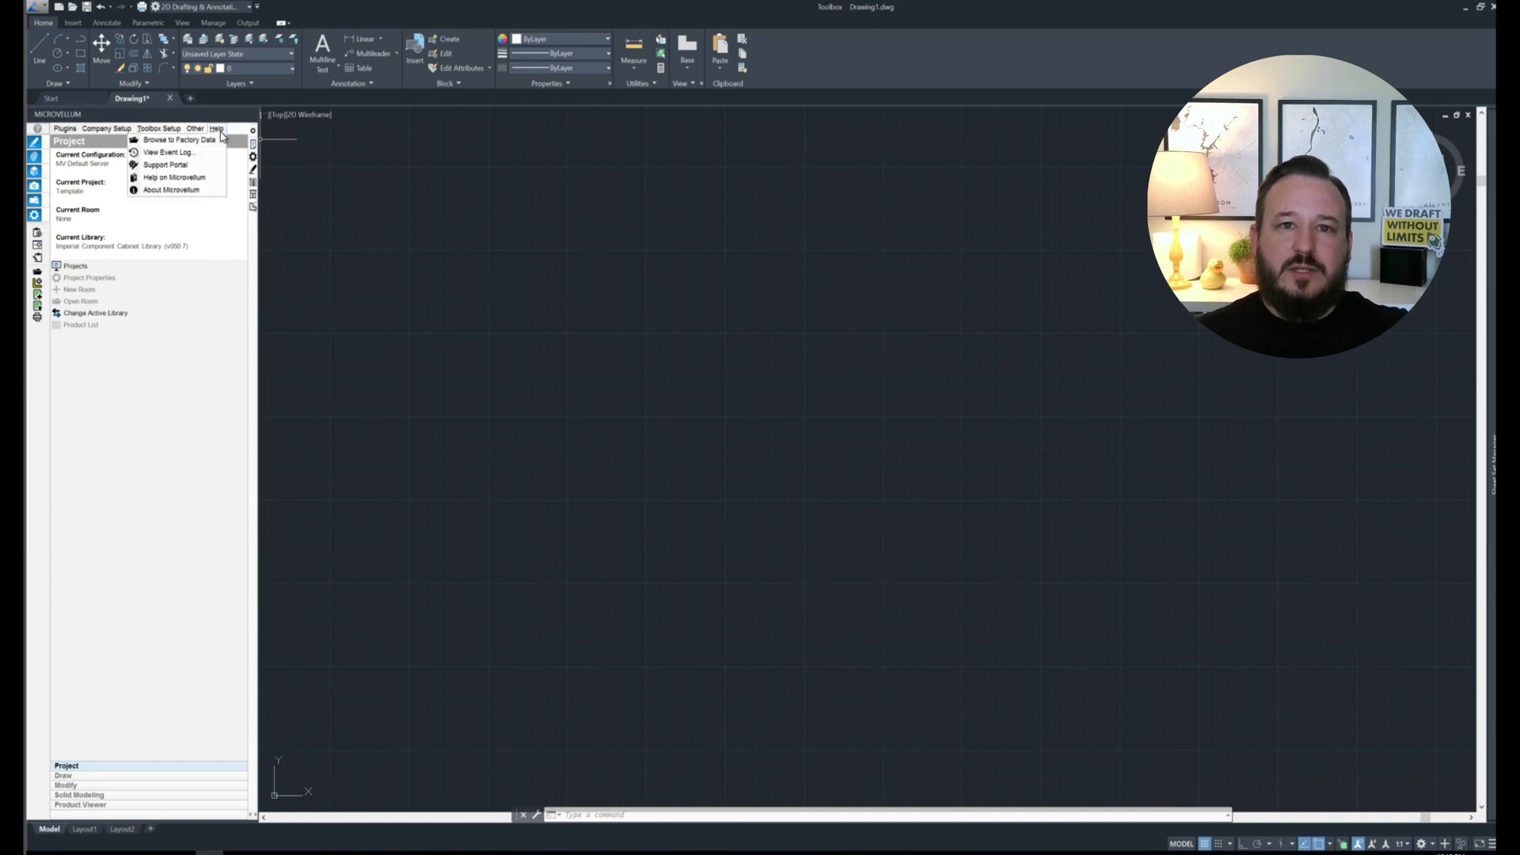
click(184, 142)
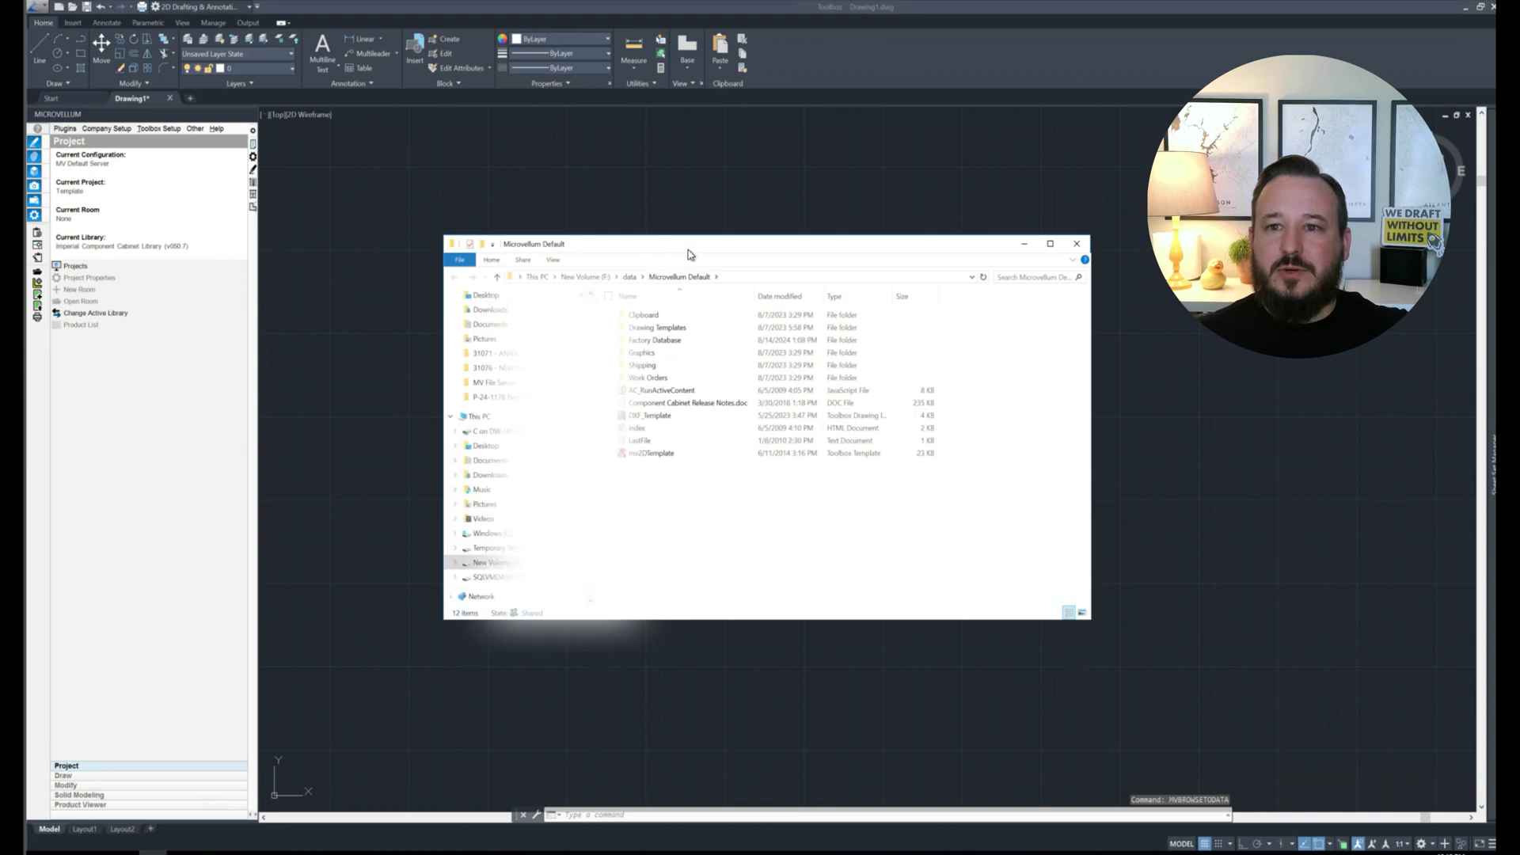
drag(658, 254, 697, 260)
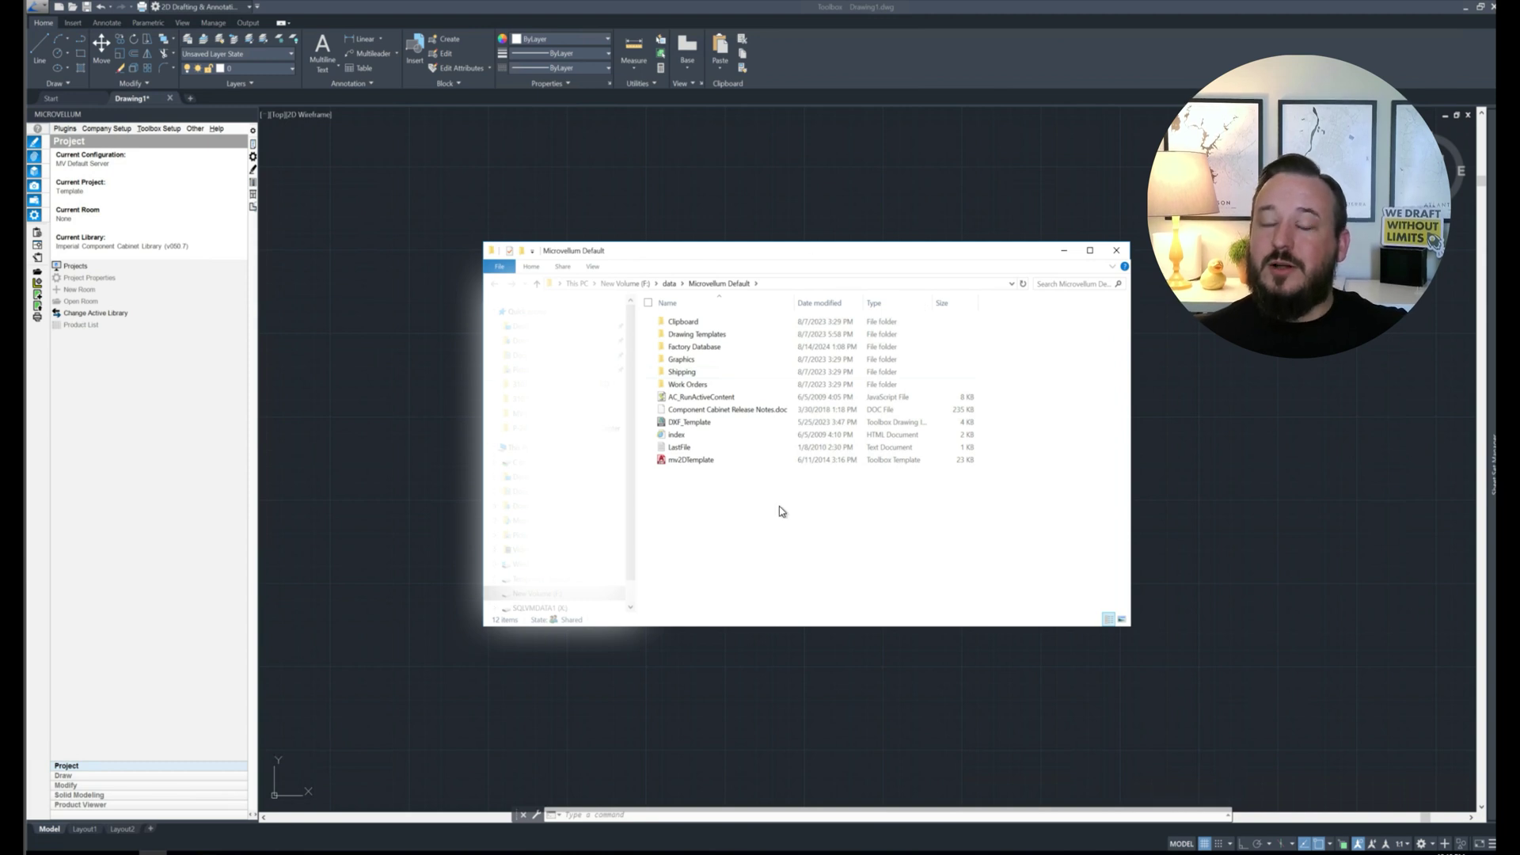
Step: Examine the contents of the Factory Database, Graphics and Drawing Templates folders inside Microvellum Default
double_click(705, 350)
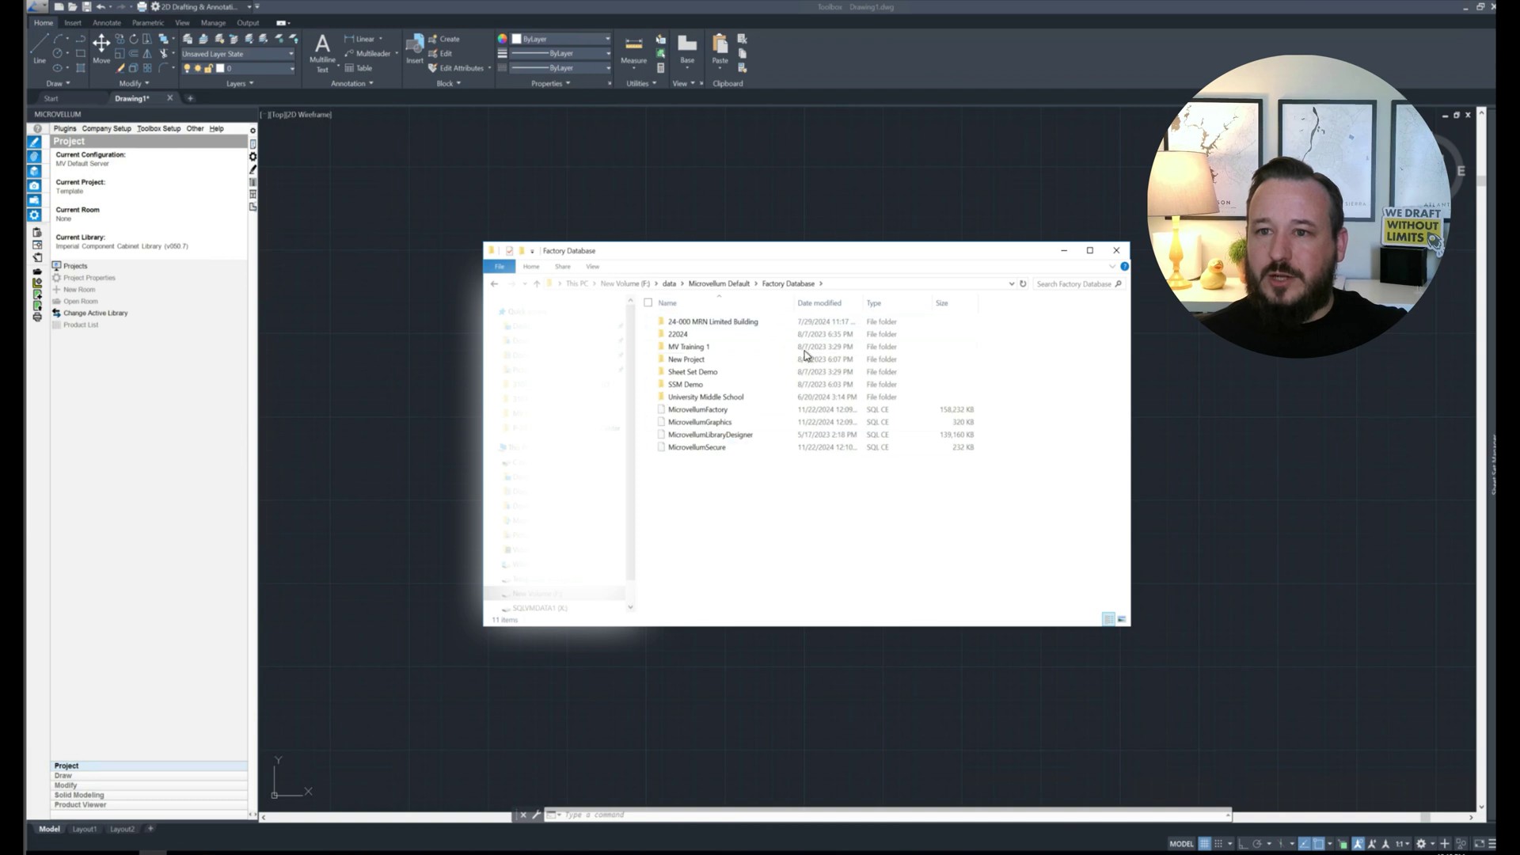
click(739, 290)
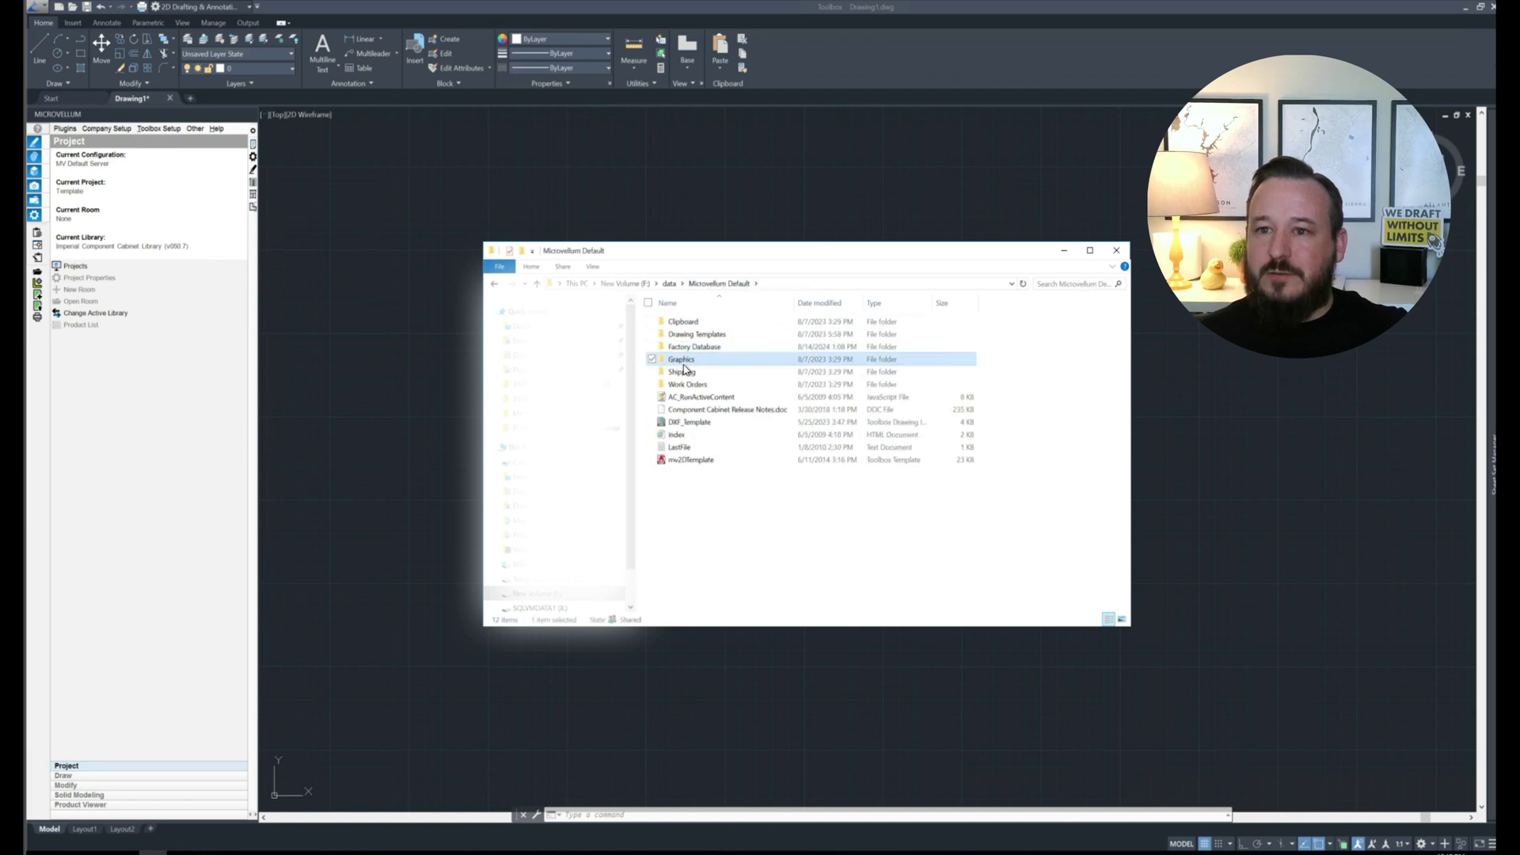
double_click(679, 383)
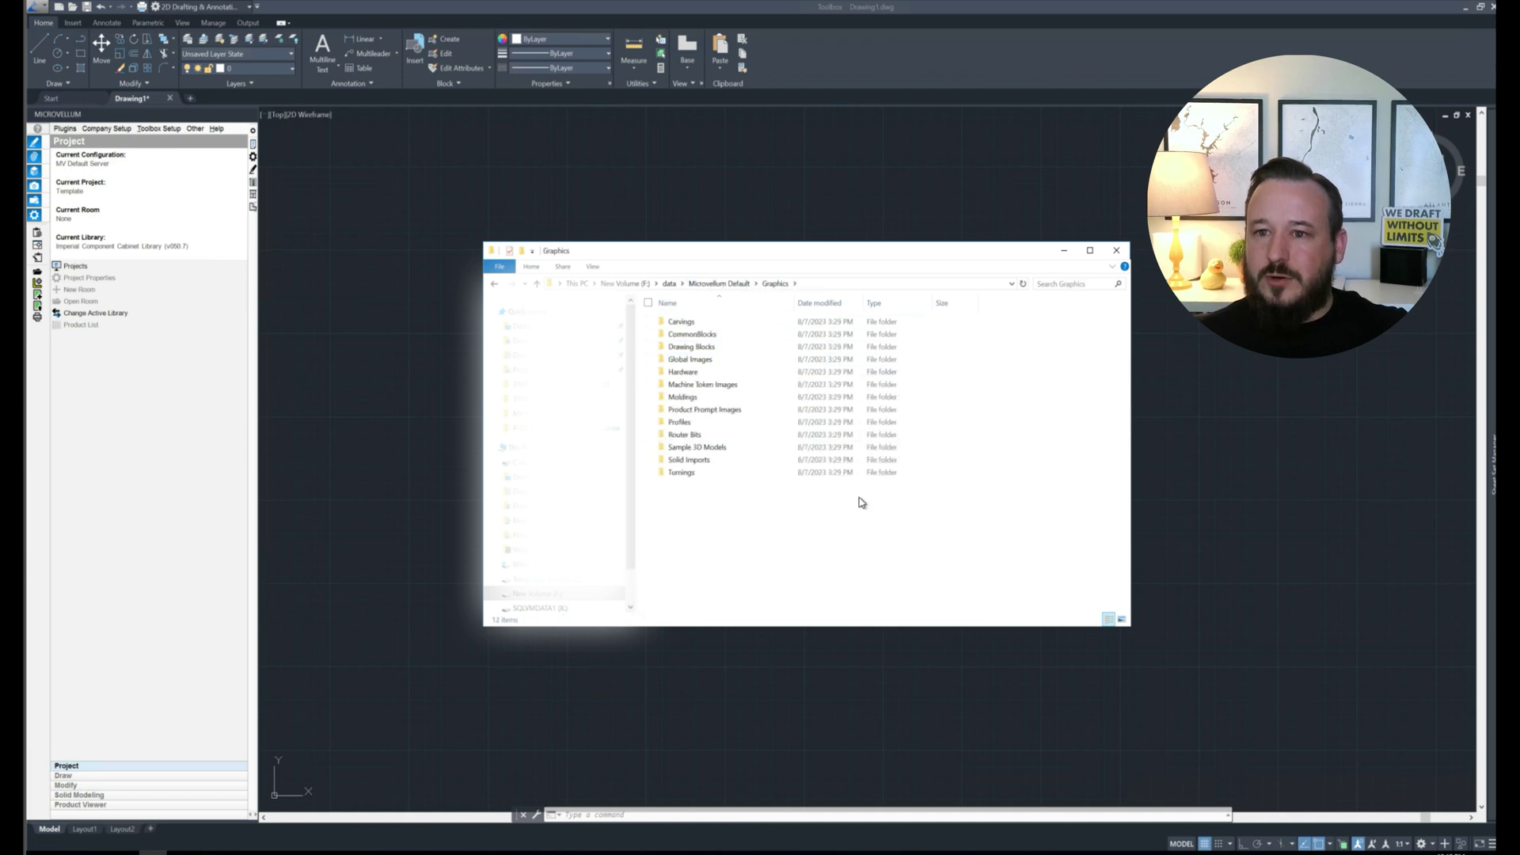
click(713, 287)
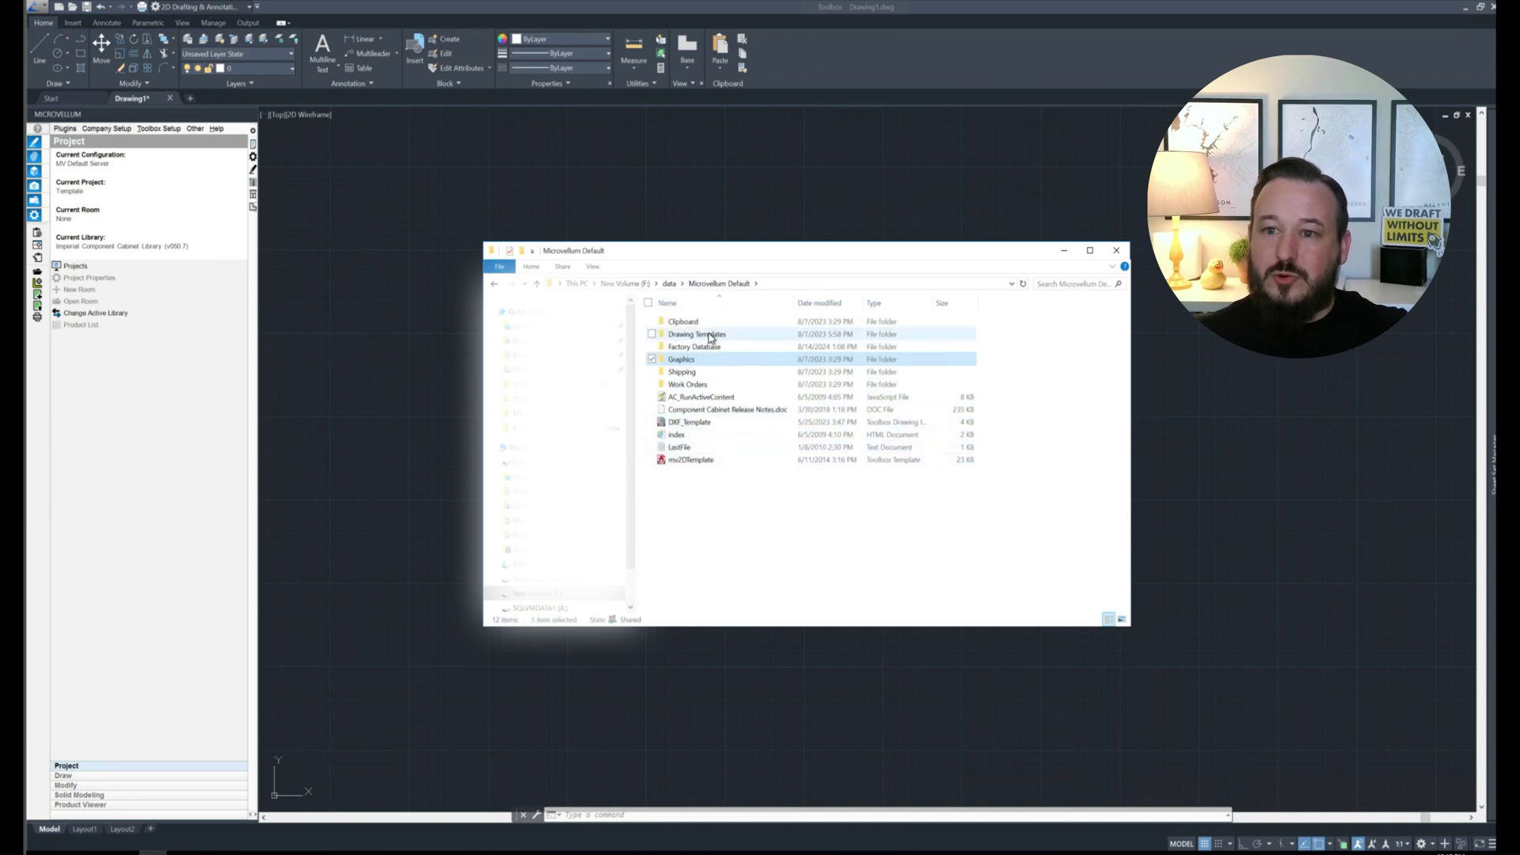
double_click(707, 335)
click(719, 283)
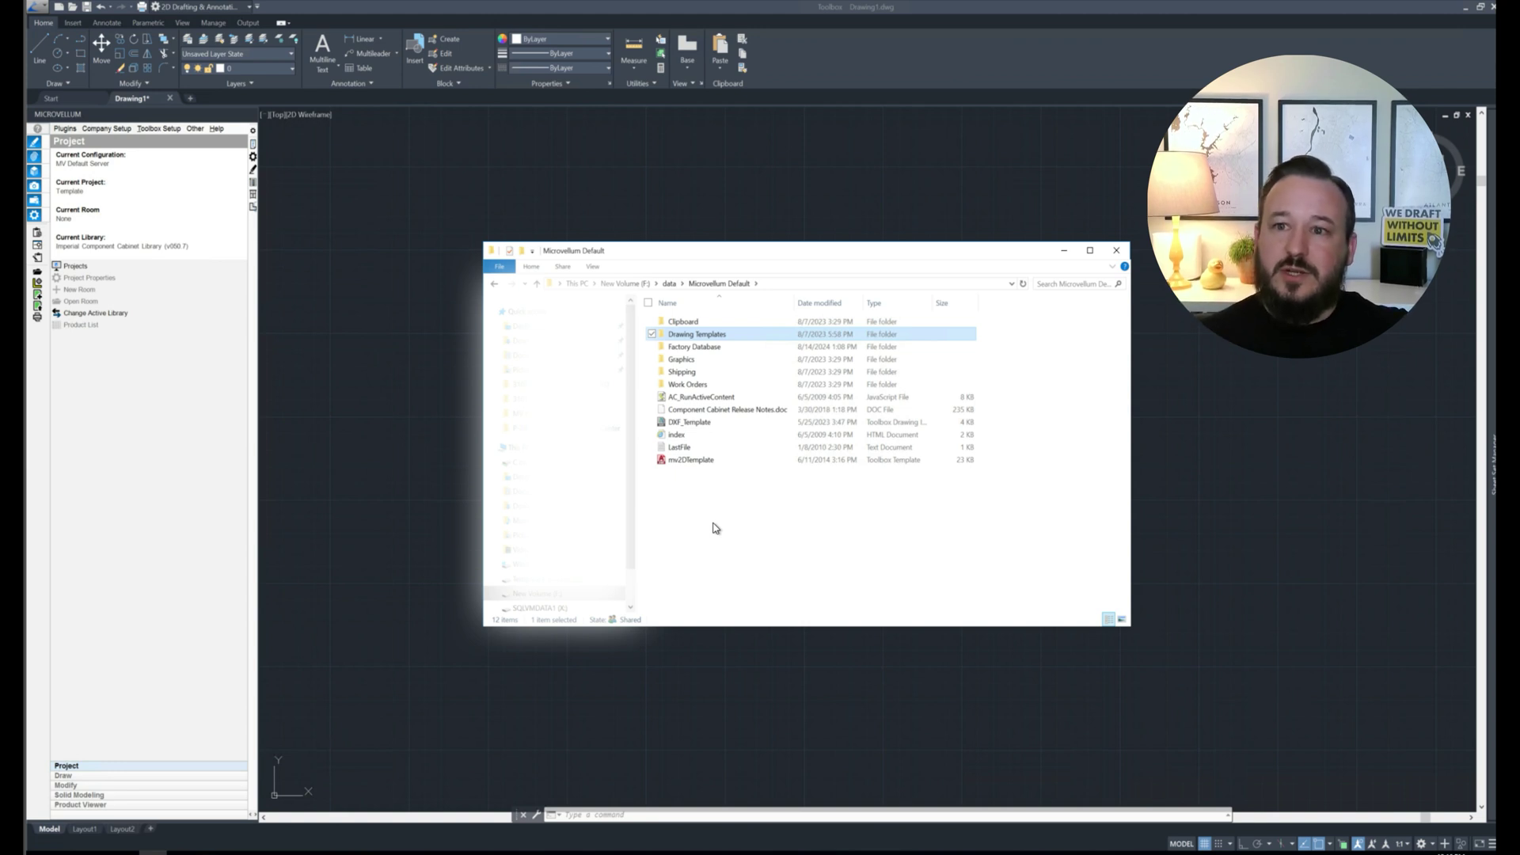
click(764, 531)
Step: Copy the Microvellum Default folder from the data folder to the Desktop
drag(766, 255, 793, 259)
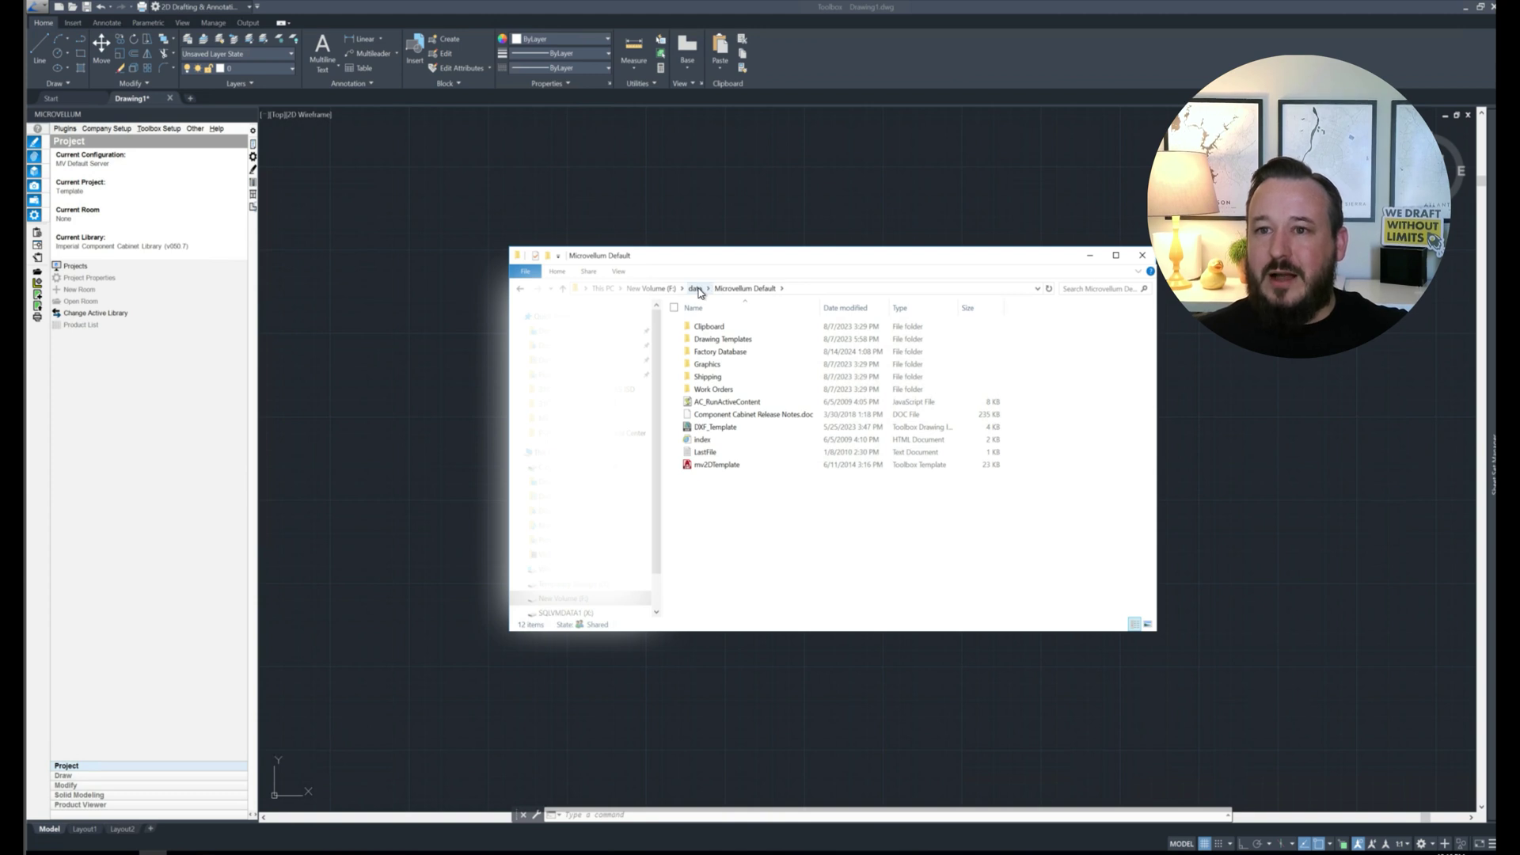
click(696, 289)
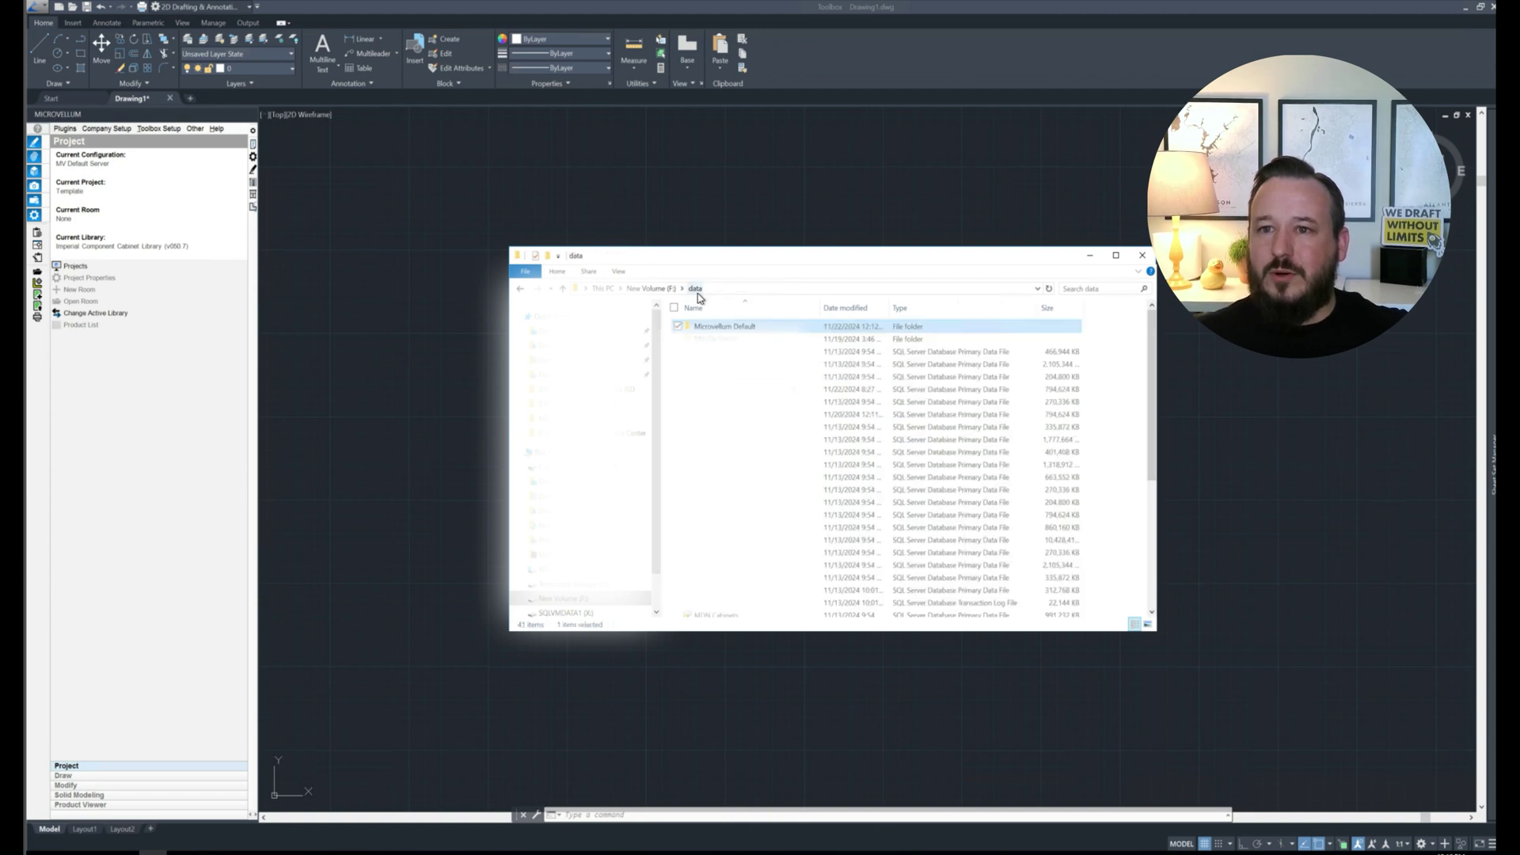
right_click(722, 329)
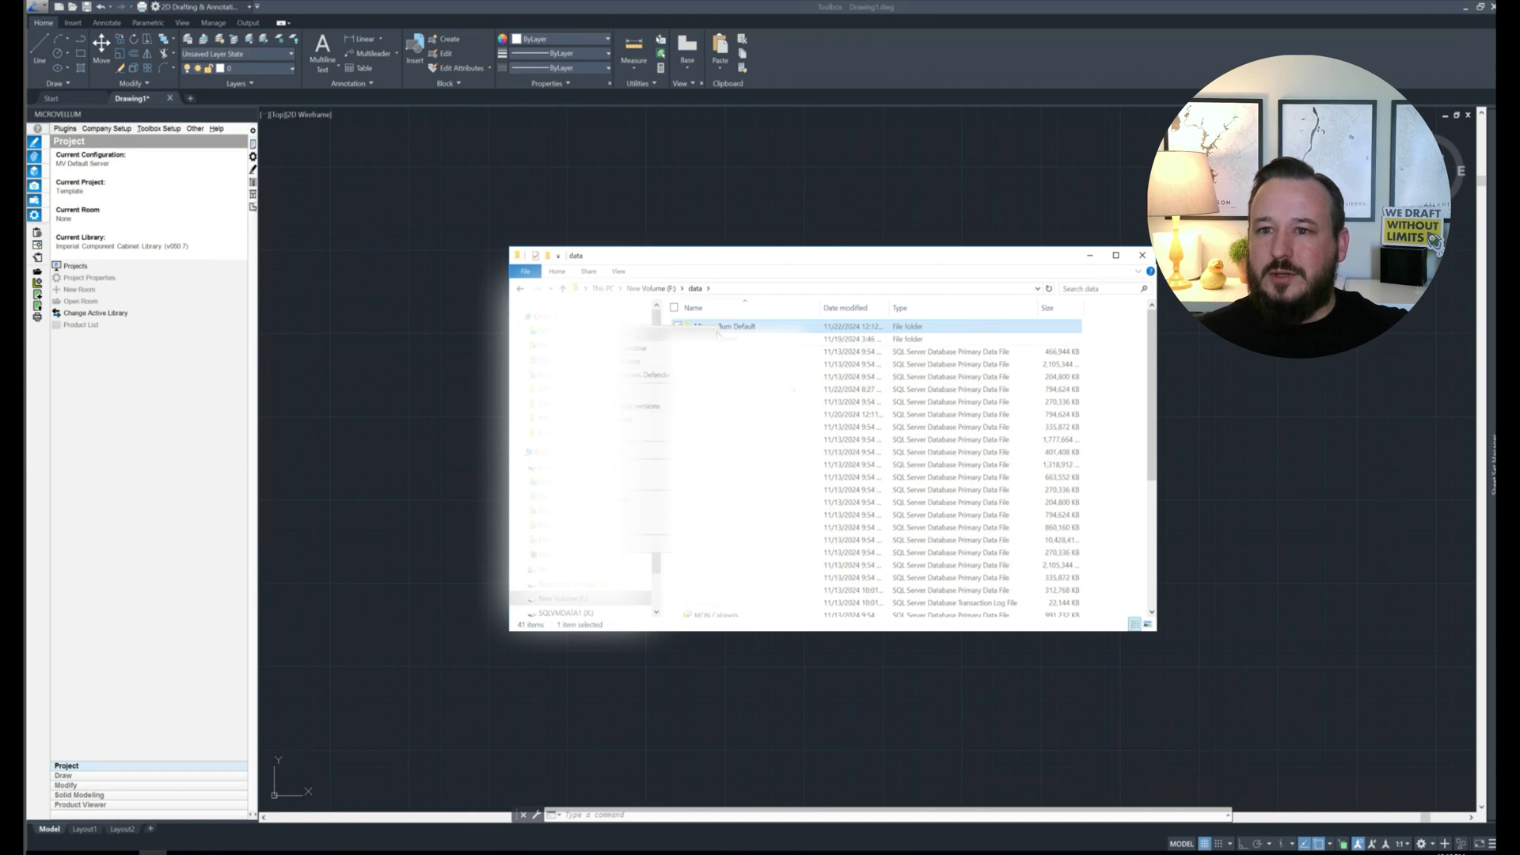
click(643, 403)
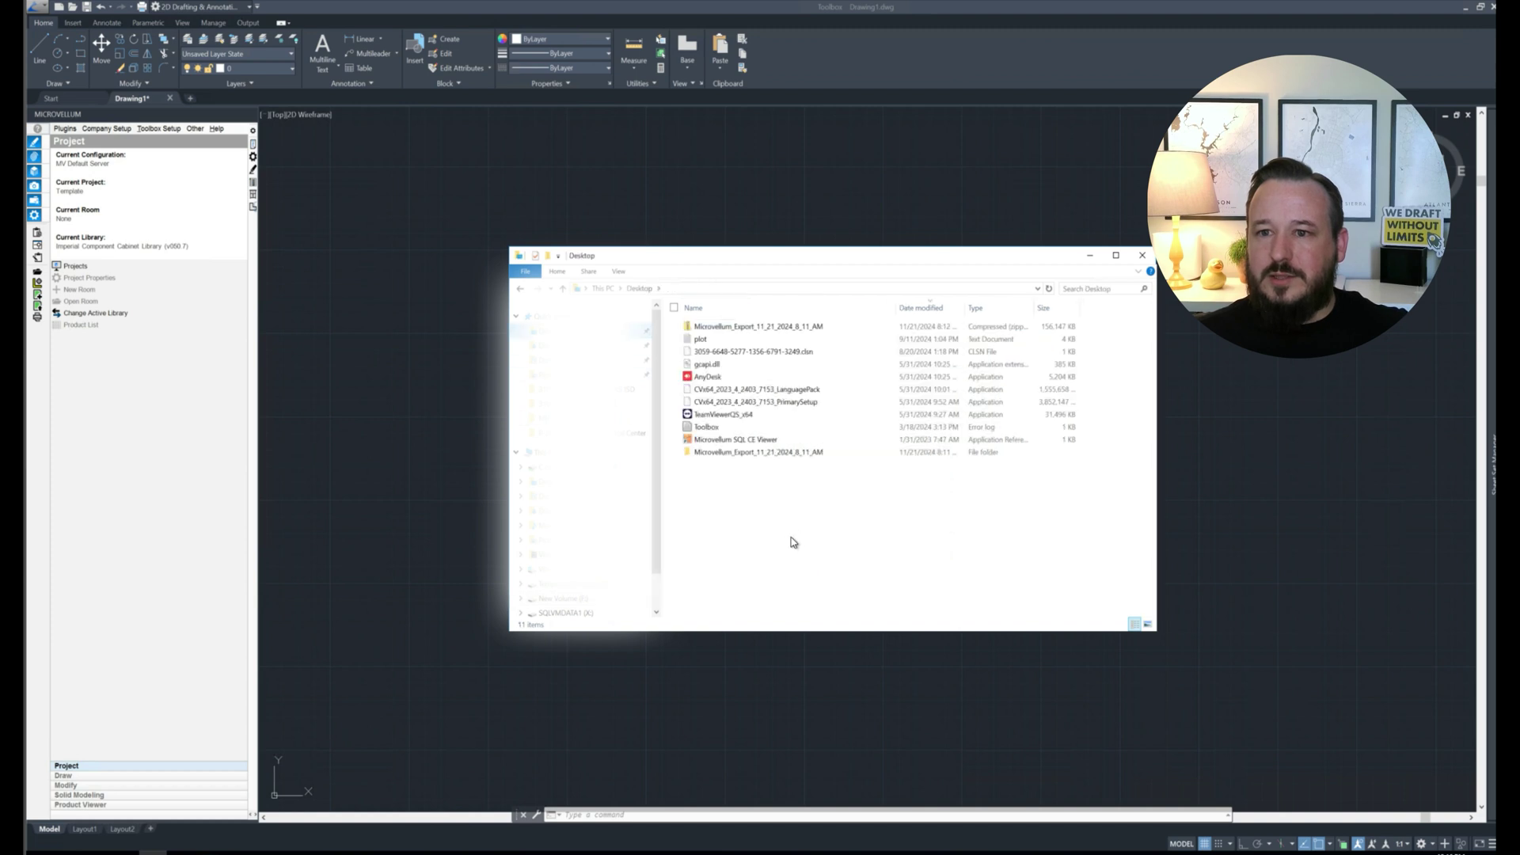
right_click(788, 533)
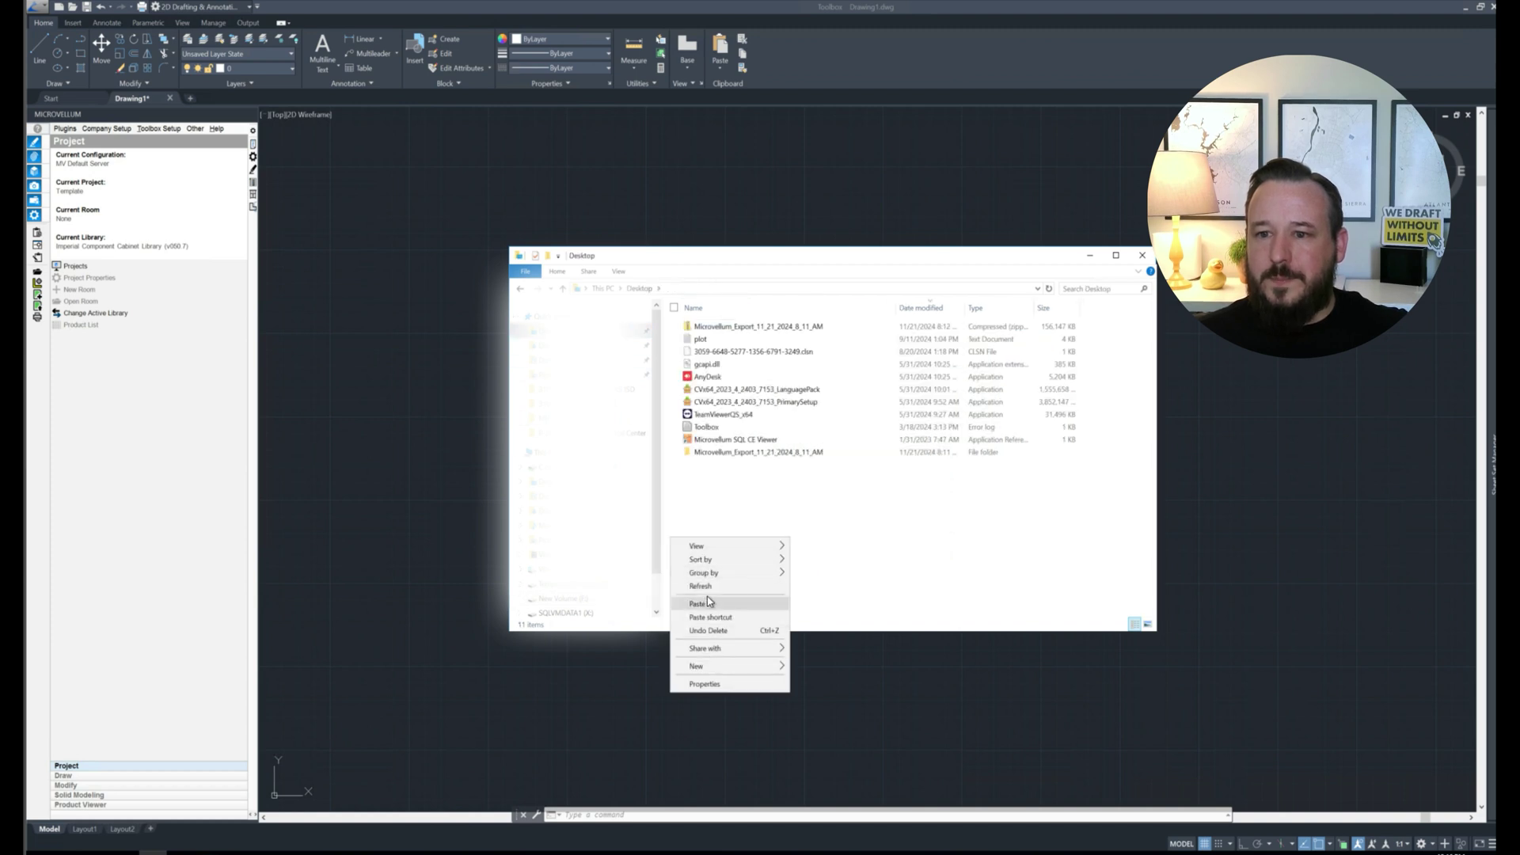
click(737, 606)
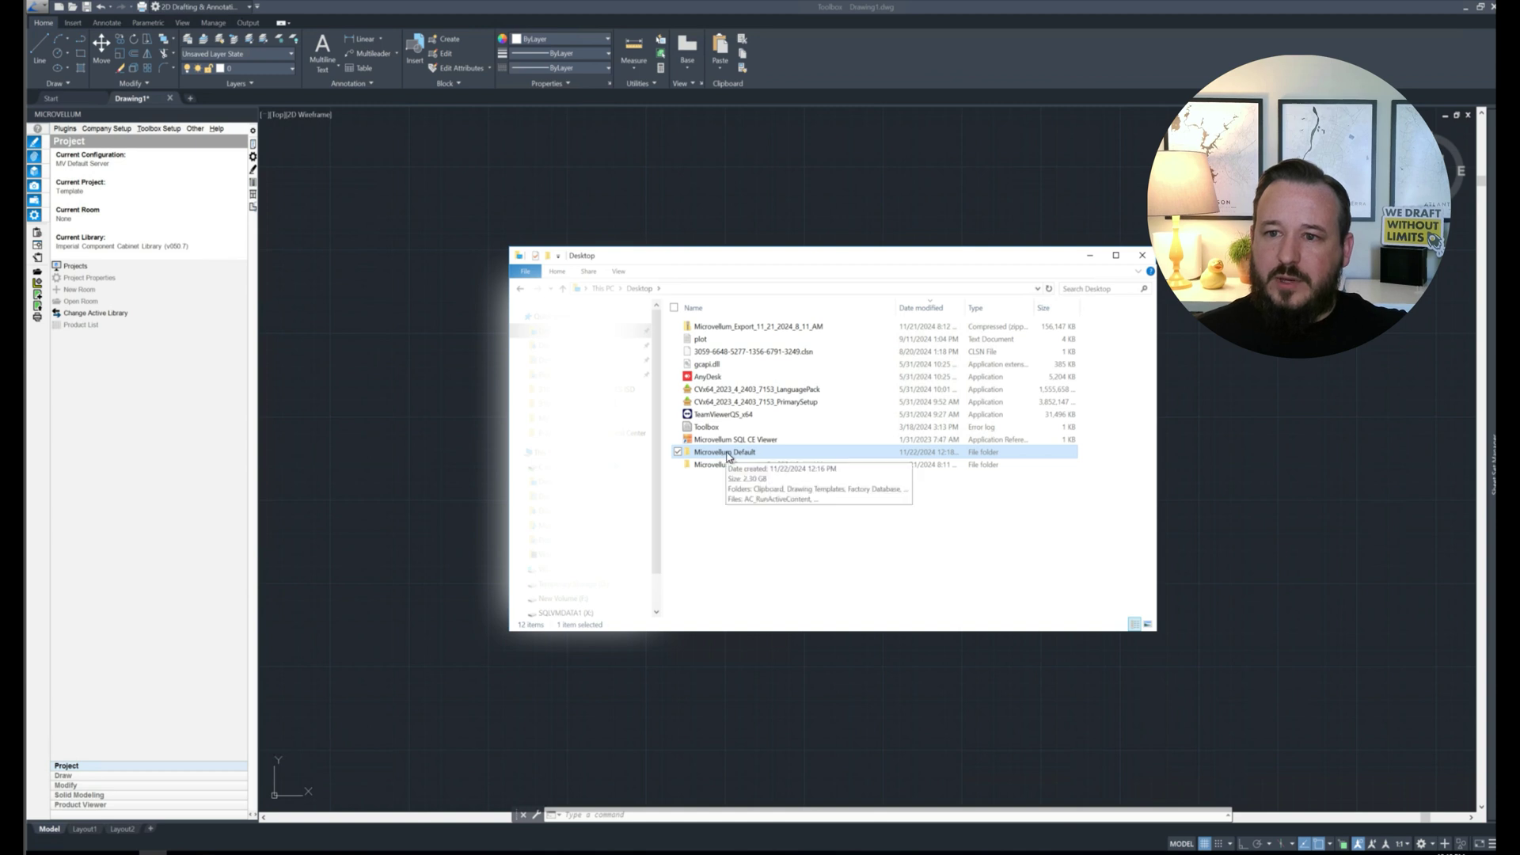
Step: Rename the copied Microvellum Default folder on the Desktop as DuckWorks Local Config
right_click(726, 457)
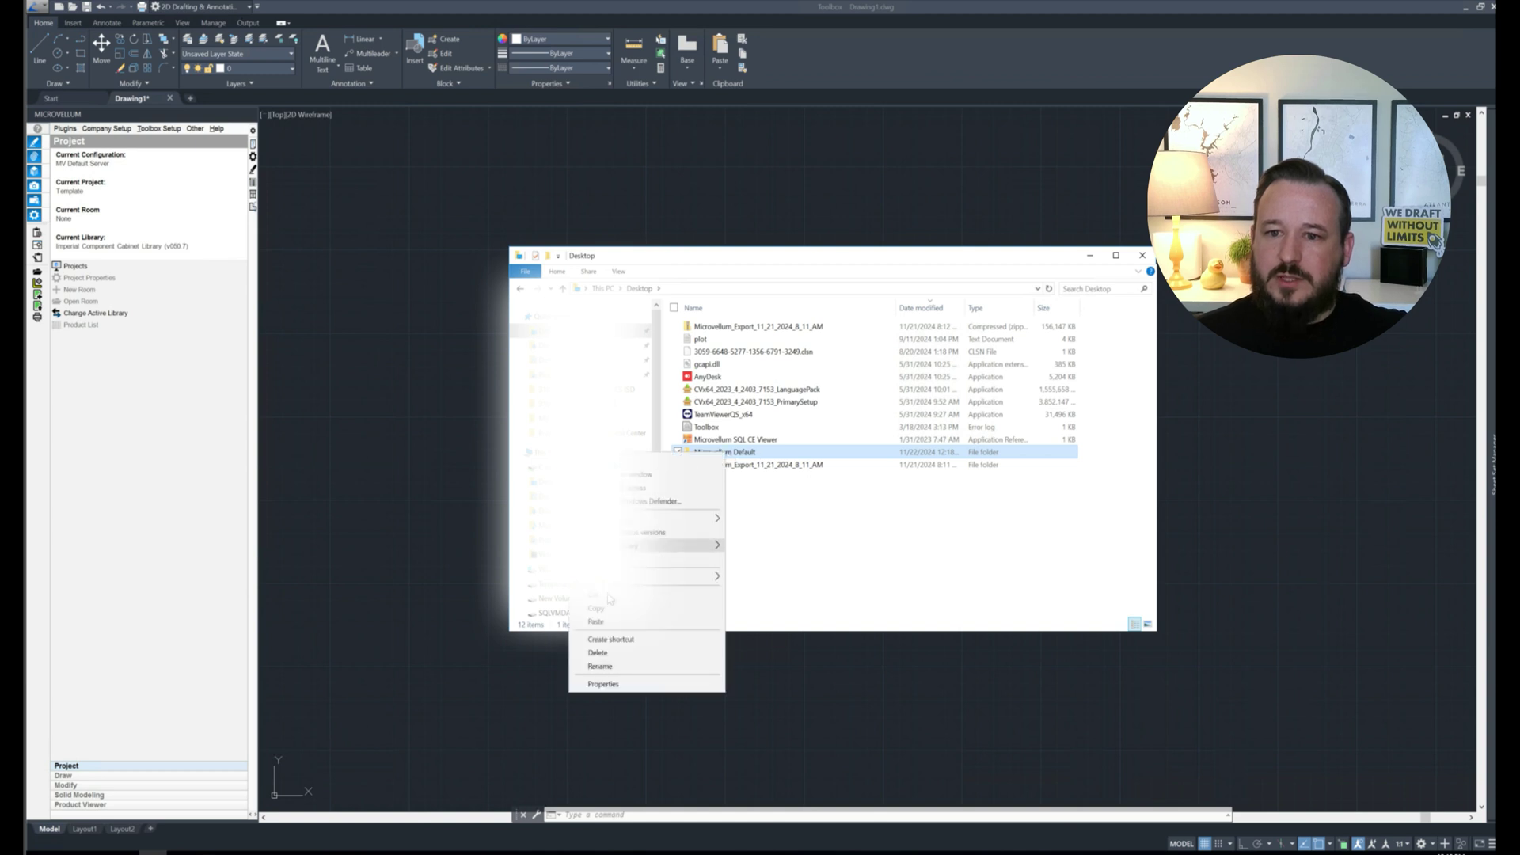
click(682, 665)
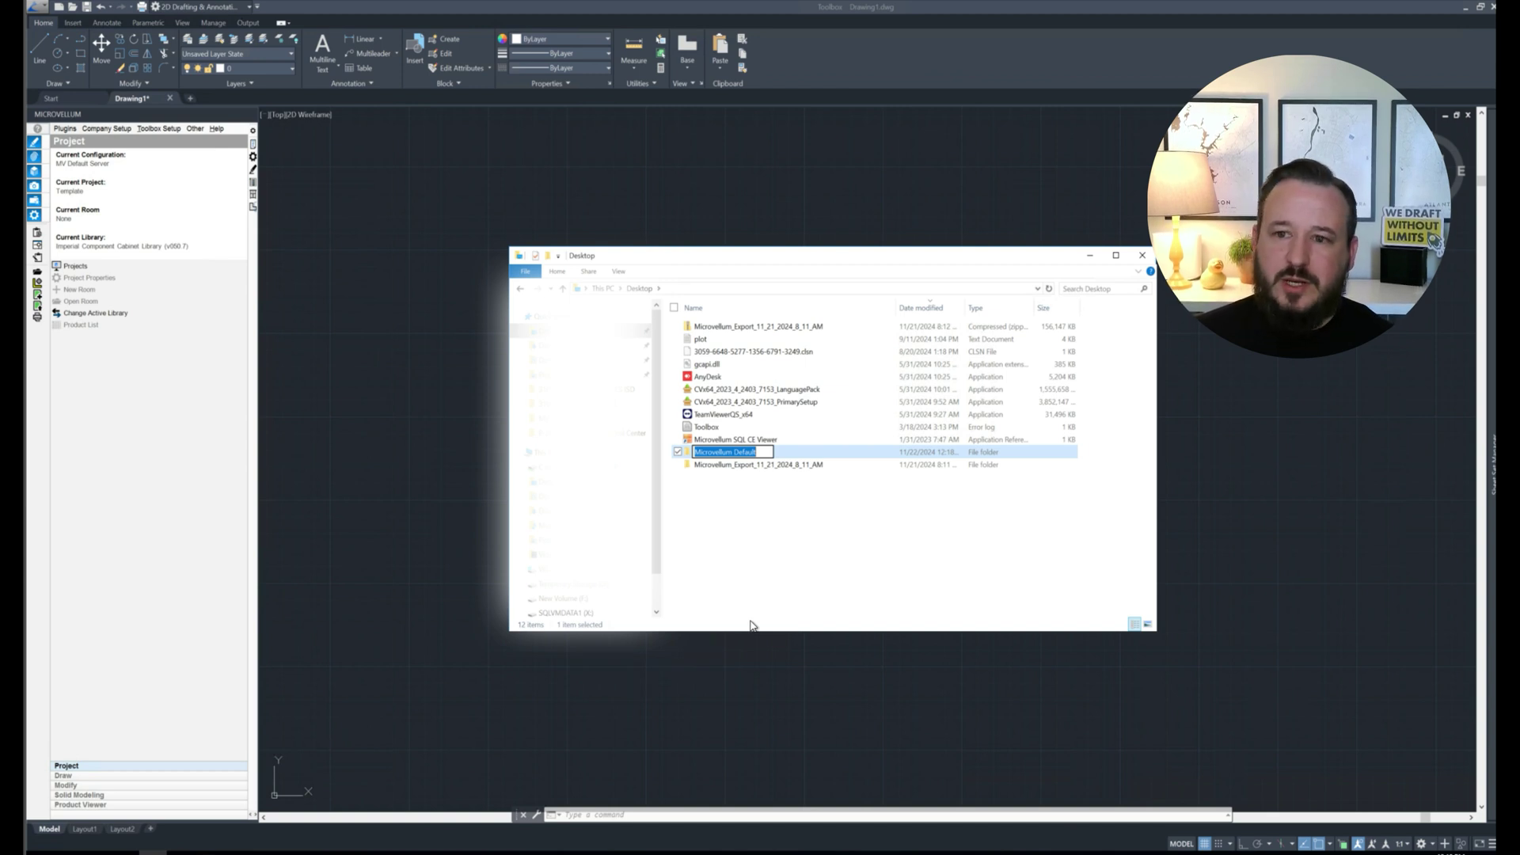
text(DuckWorks)
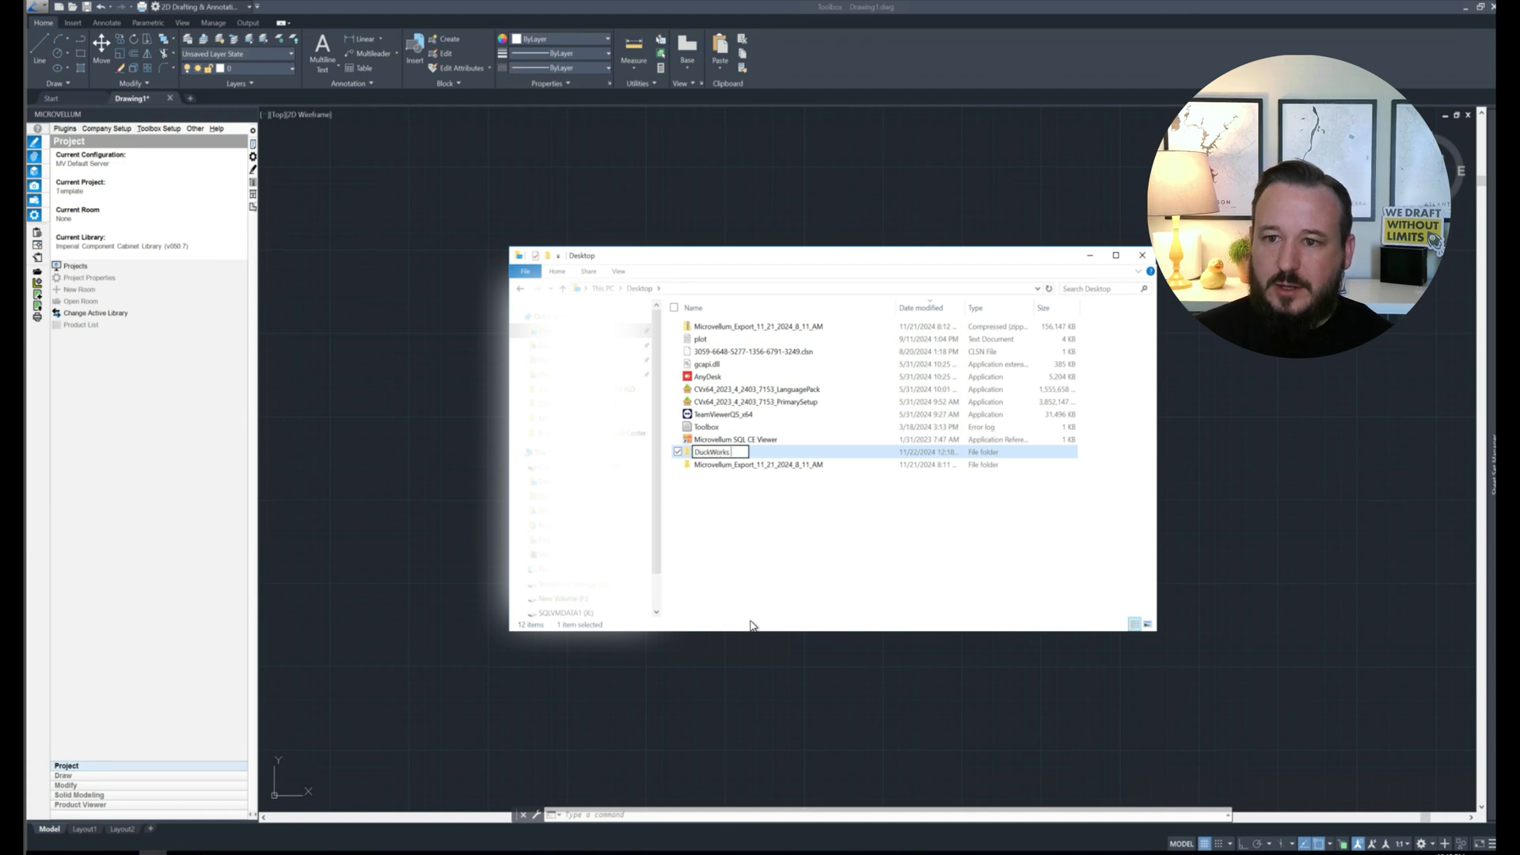
text( Local Config)
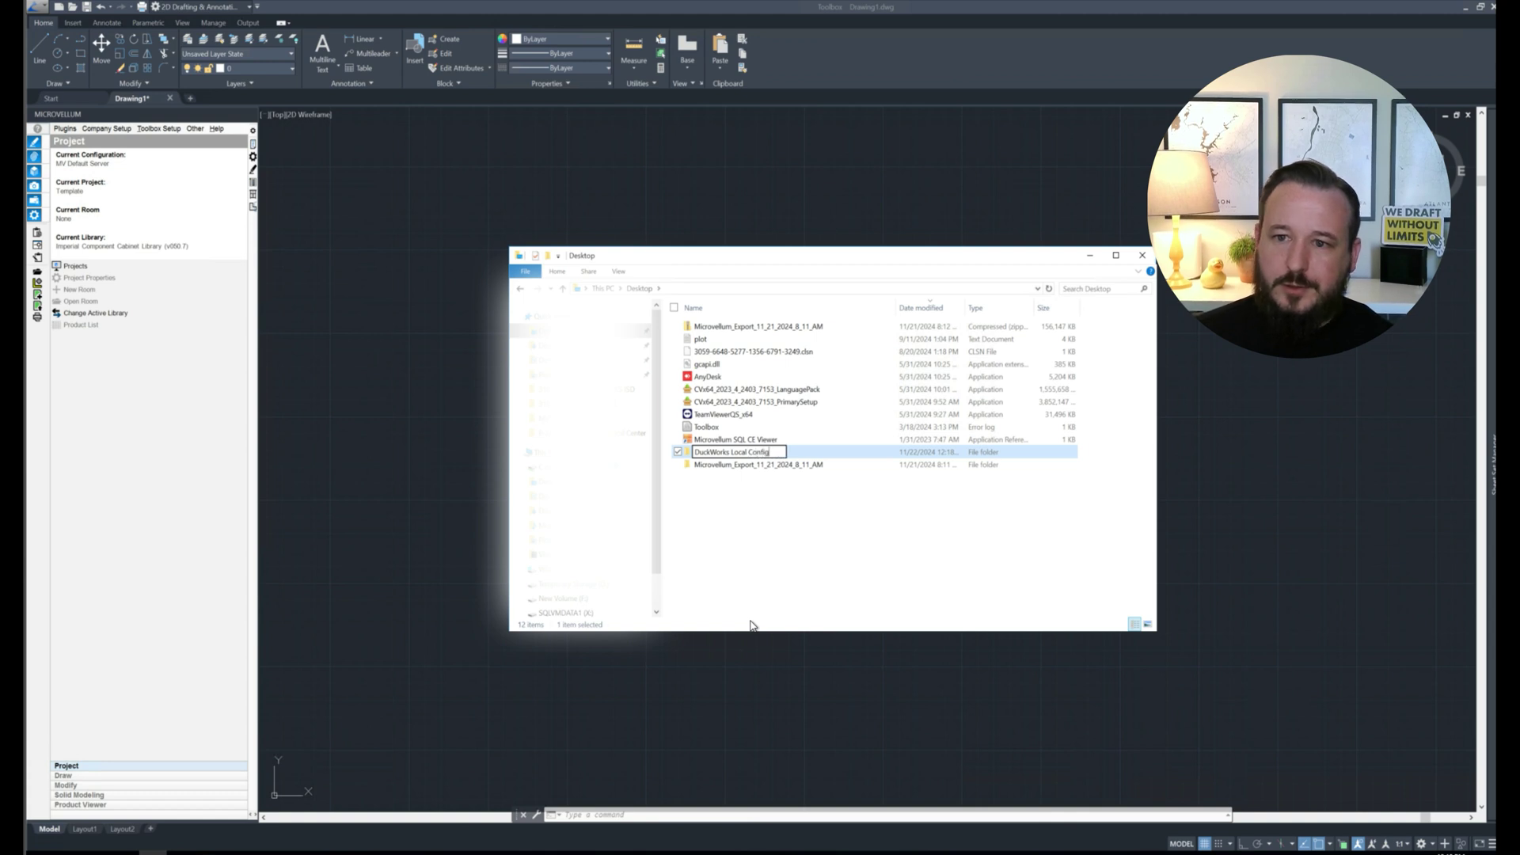
key(Return)
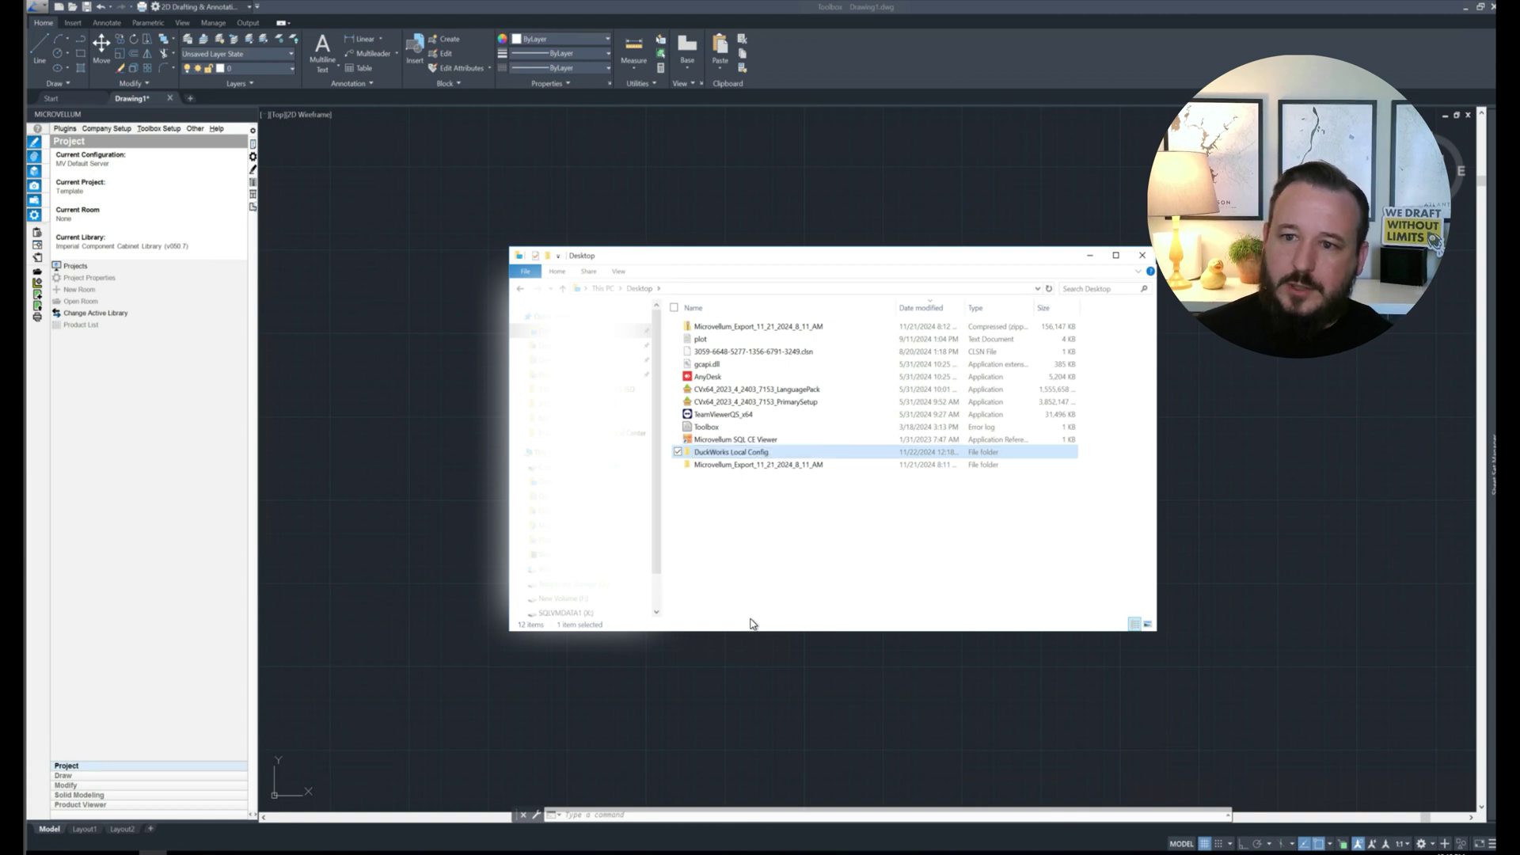
Step: Create a folder named Database Exports inside DuckWorks Local Config
double_click(735, 455)
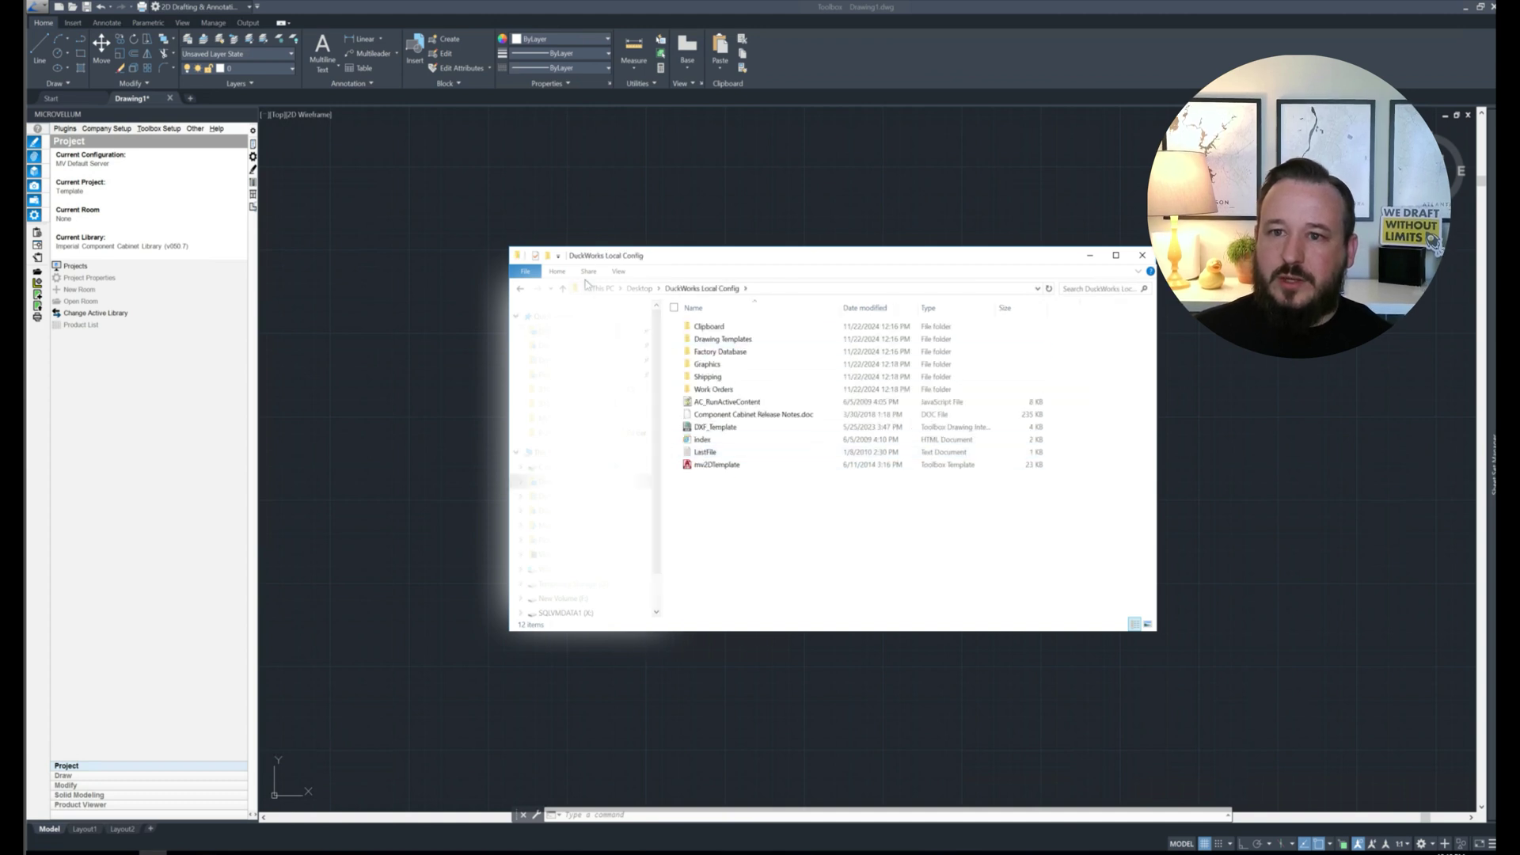
click(547, 259)
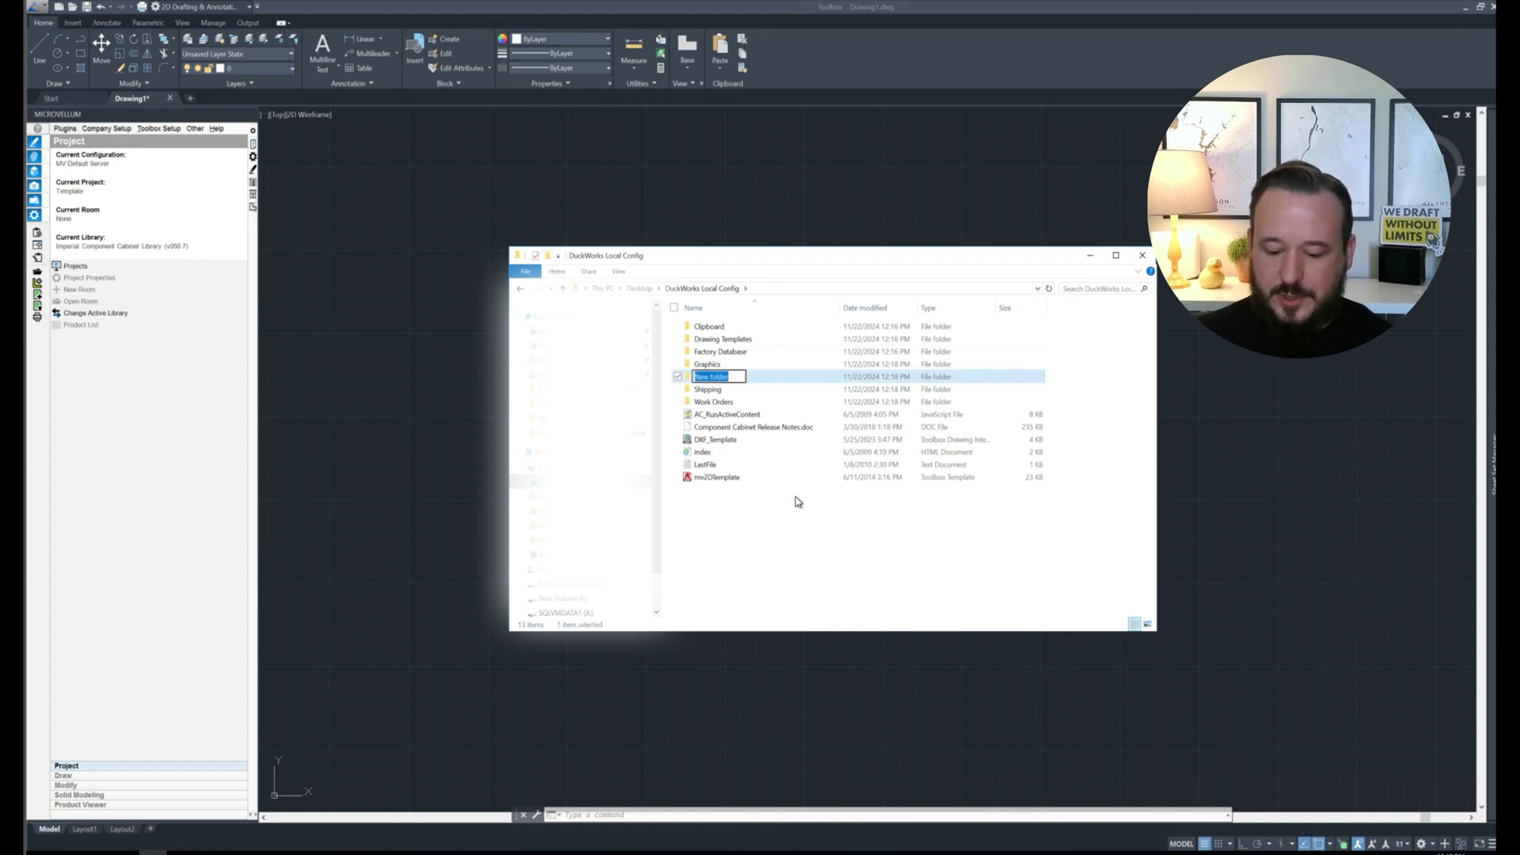
text(Database Exports)
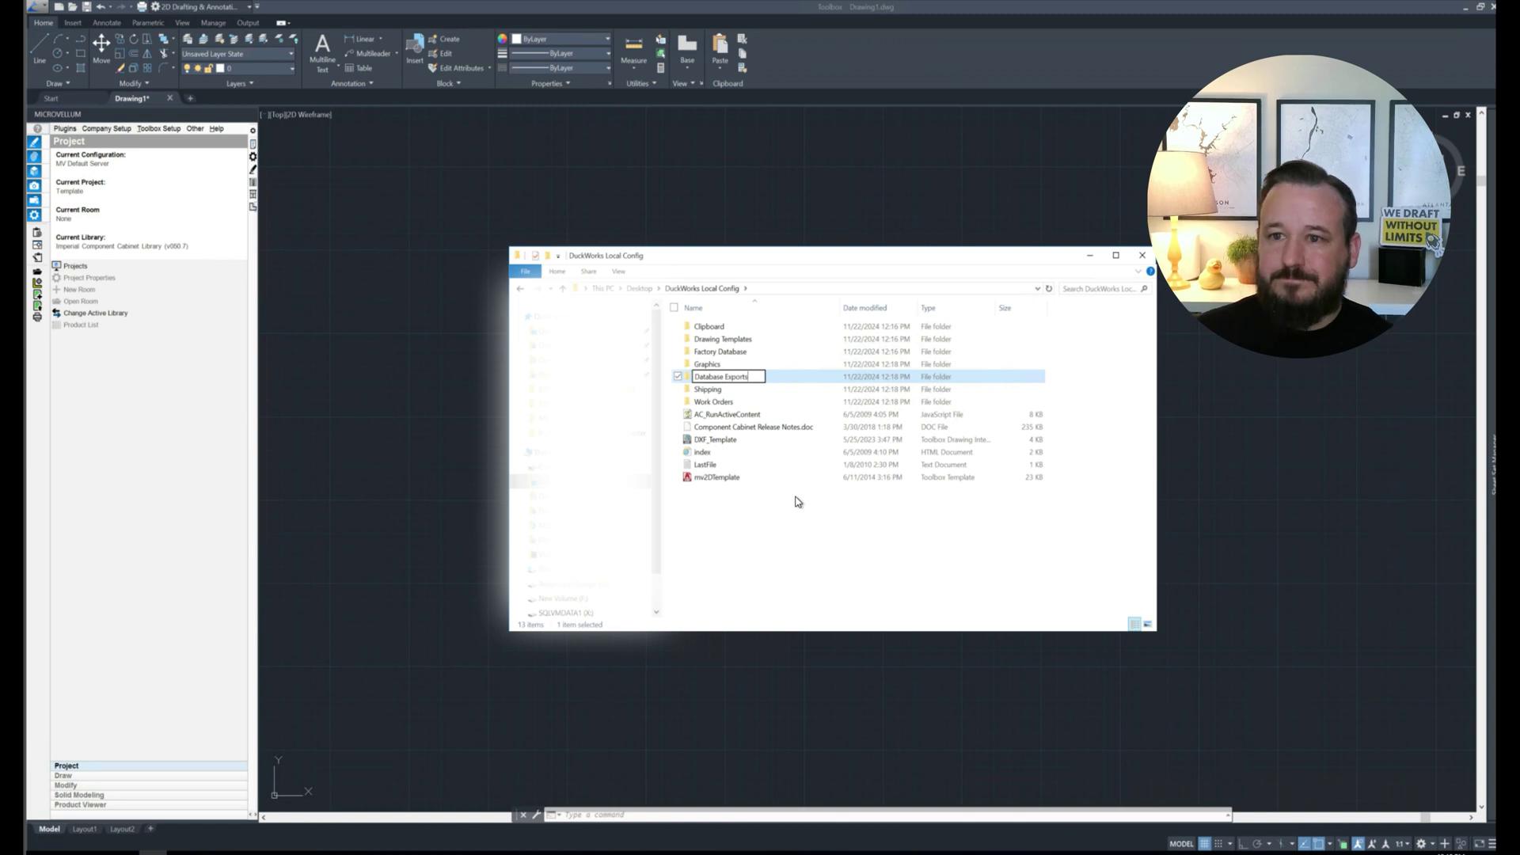
key(Return)
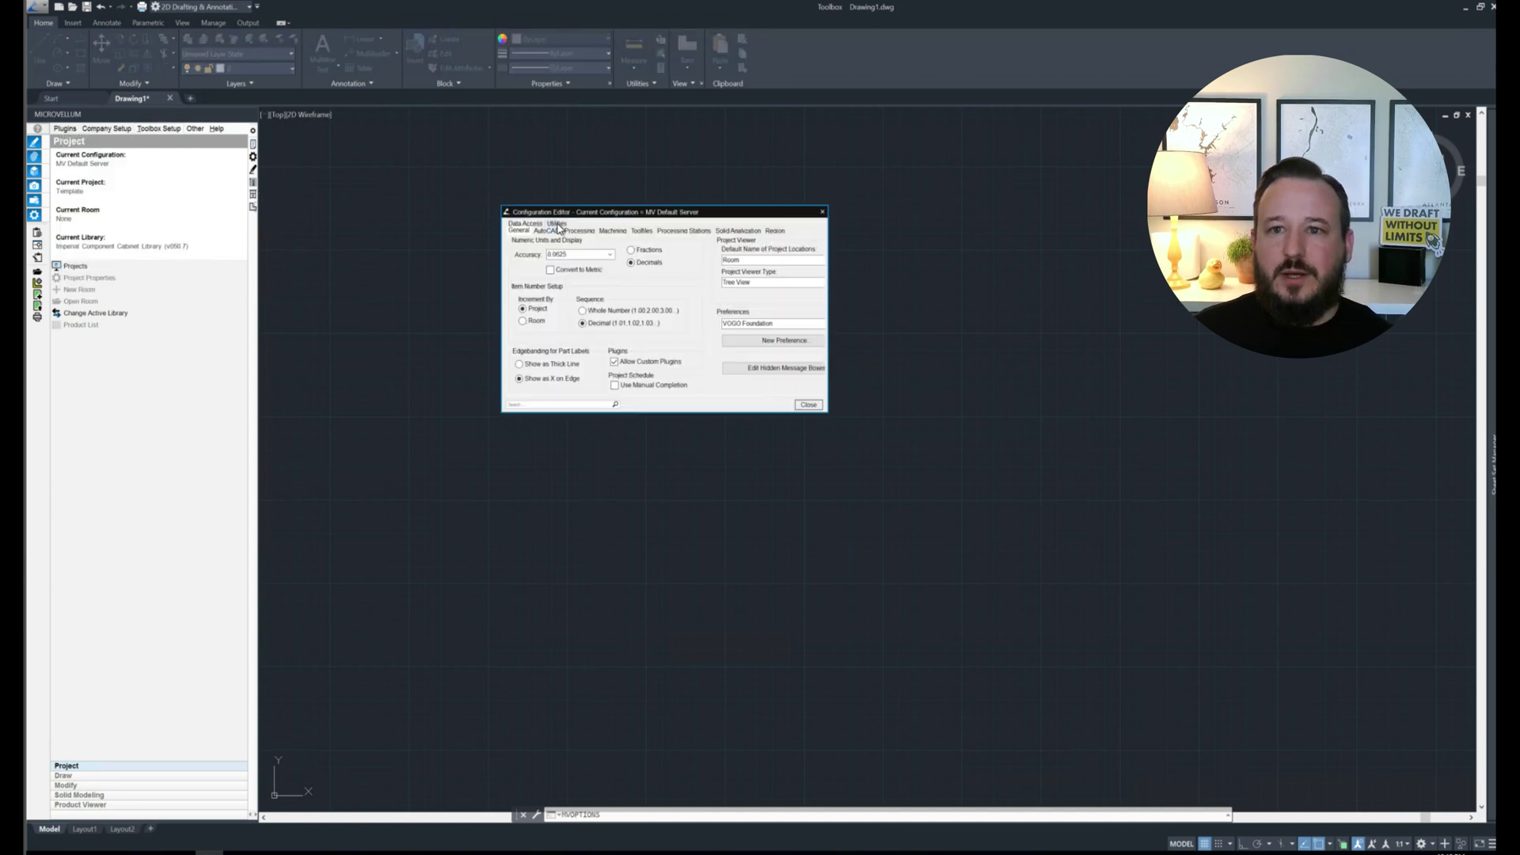
Step: In the Toolbox Database Management utility, select the Imperial Component Cabinet Library for export and expand the selected libraries
click(556, 230)
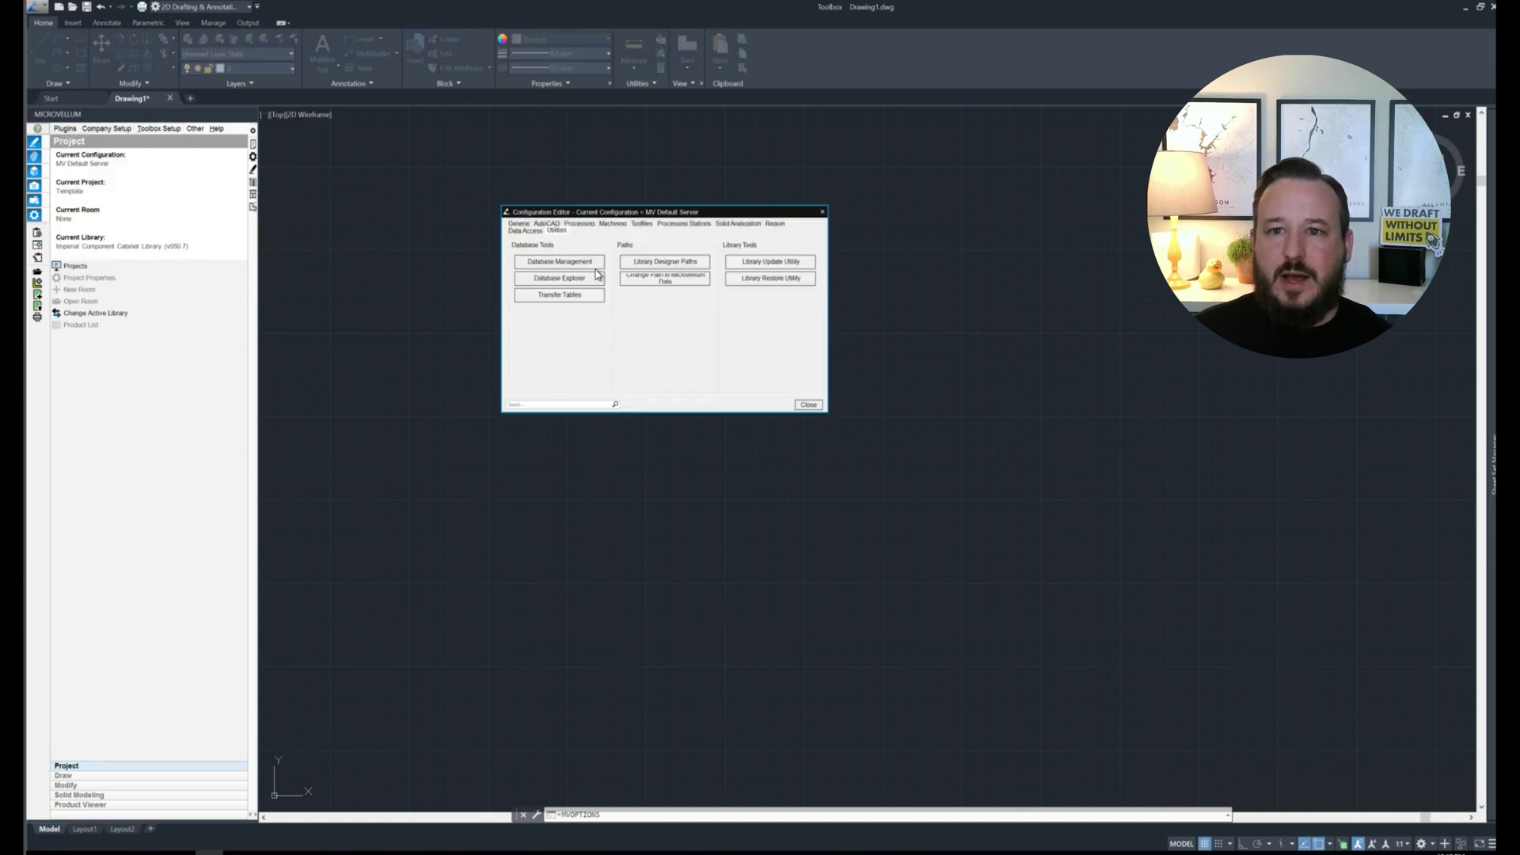
click(551, 264)
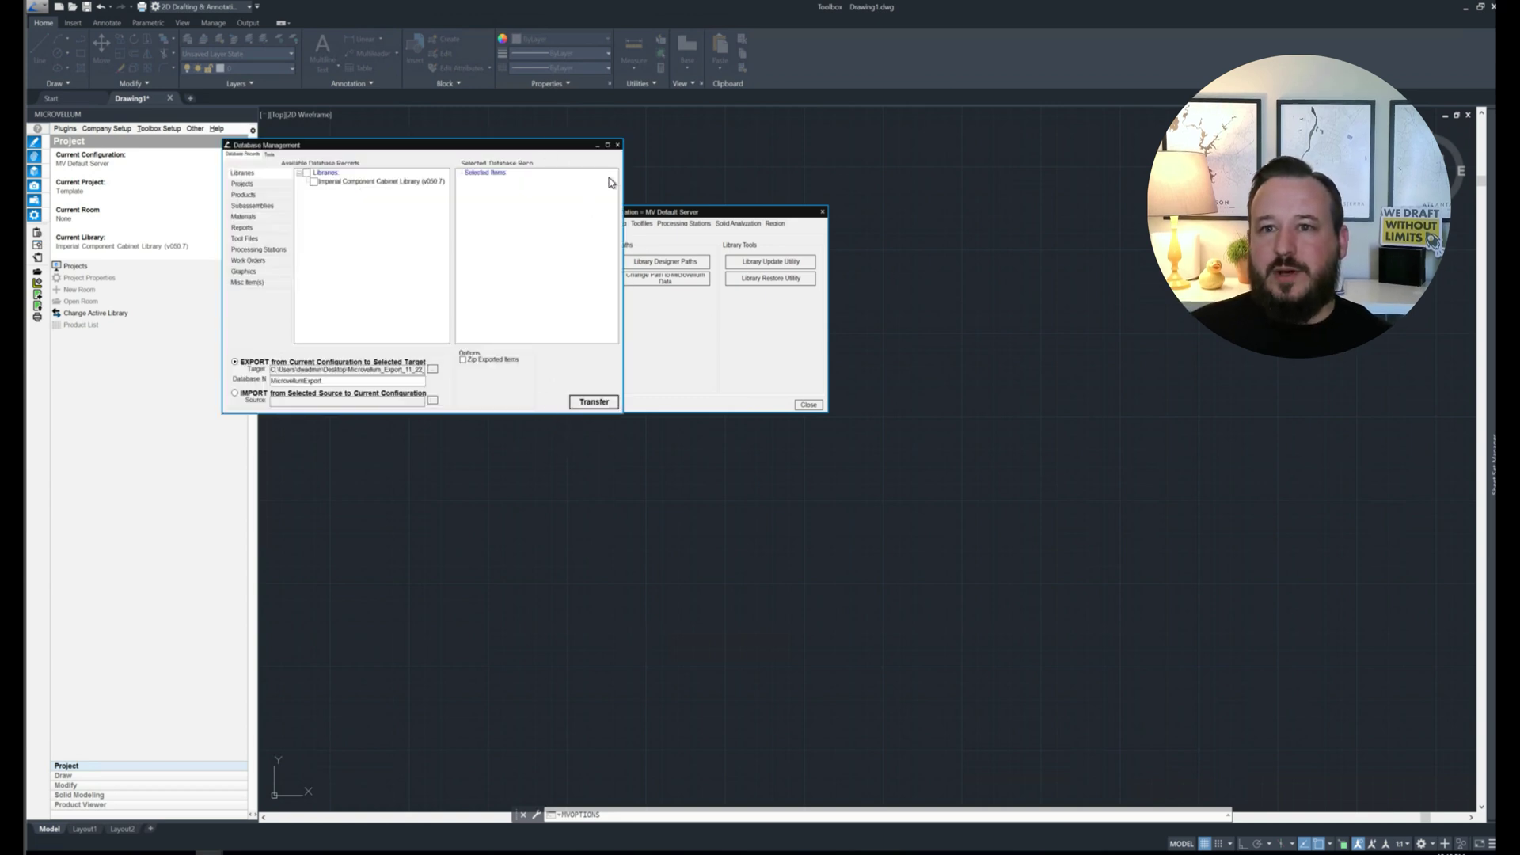
drag(422, 150, 739, 245)
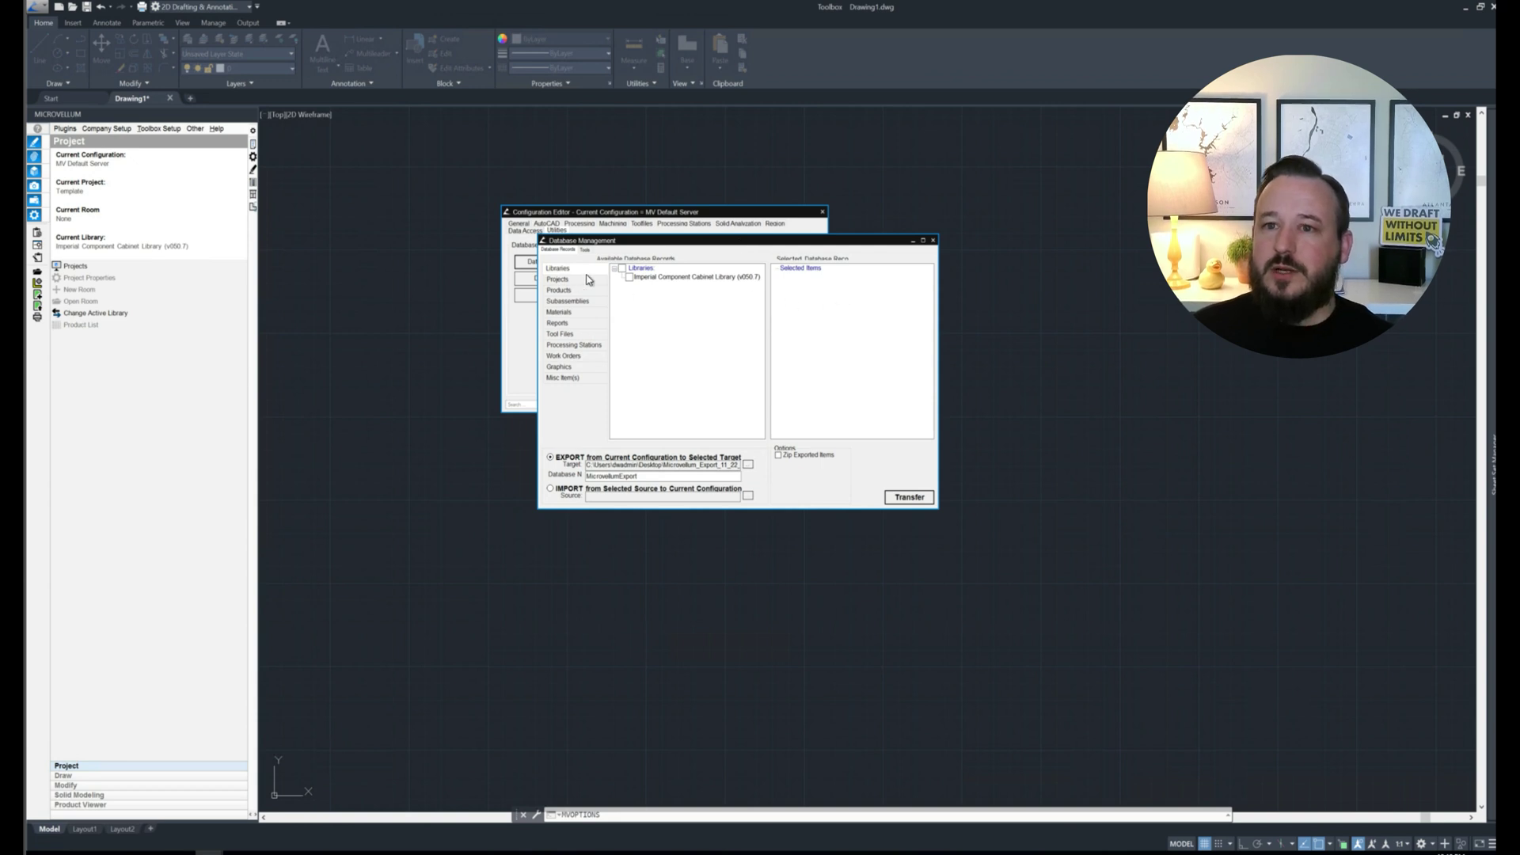
click(629, 277)
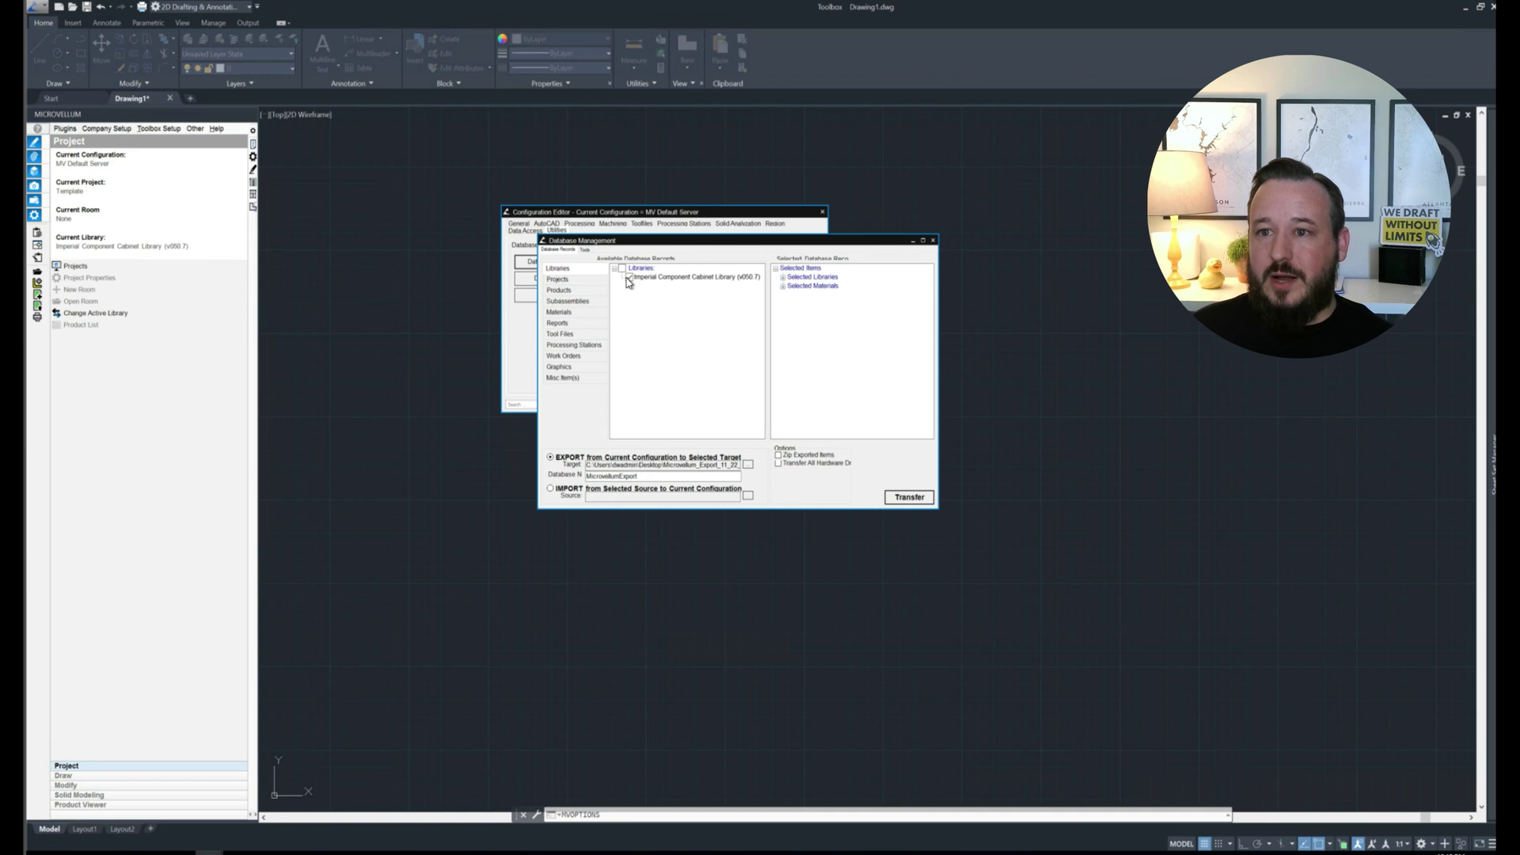
click(783, 277)
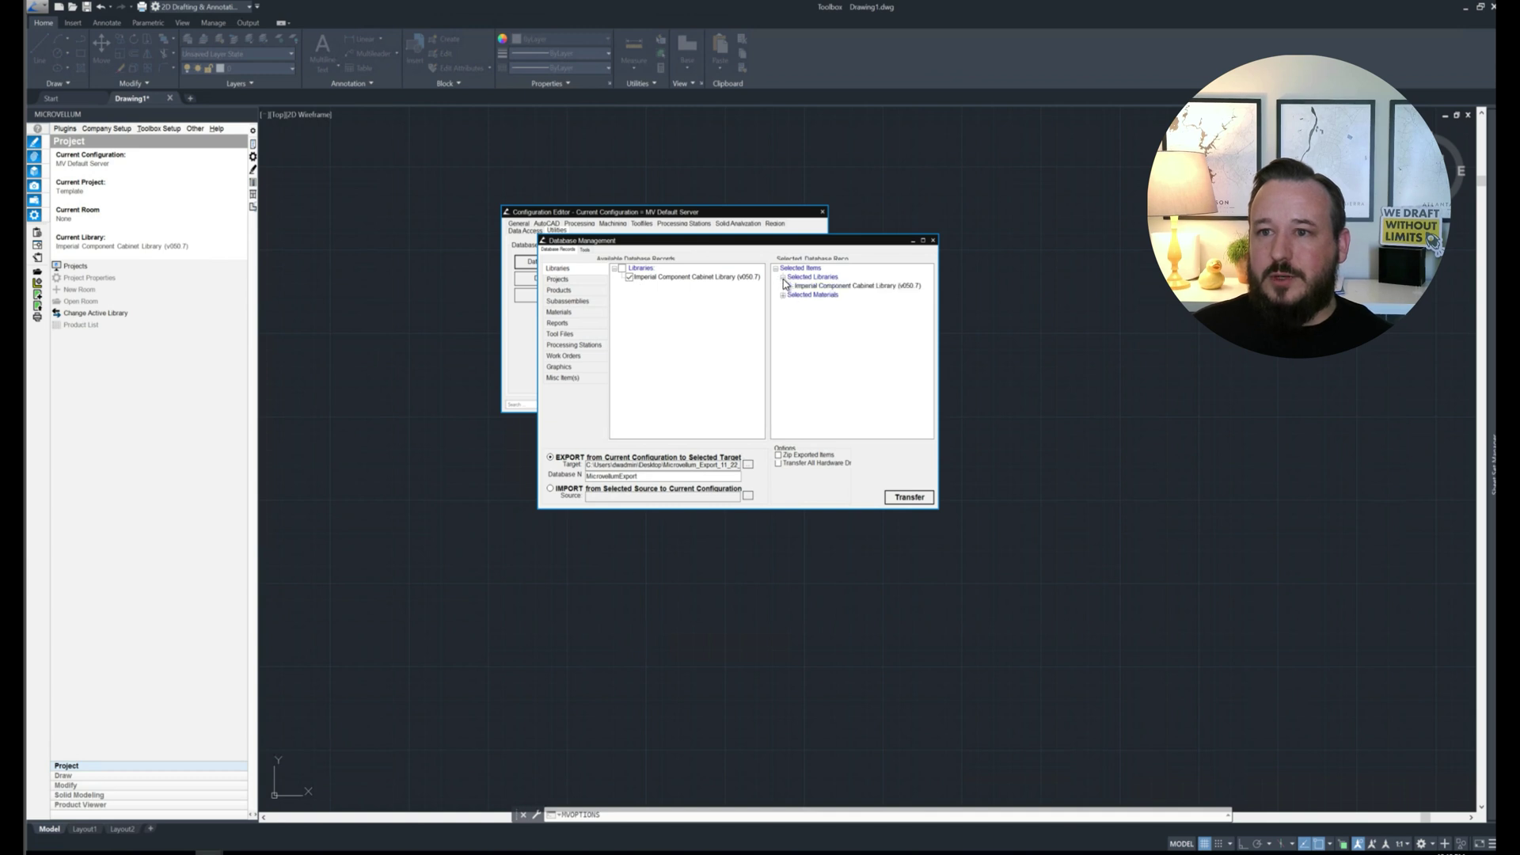
Step: Expand the selected materials and add the Imperial Component Cabinet Library's products and subassemblies to the export selection
click(783, 295)
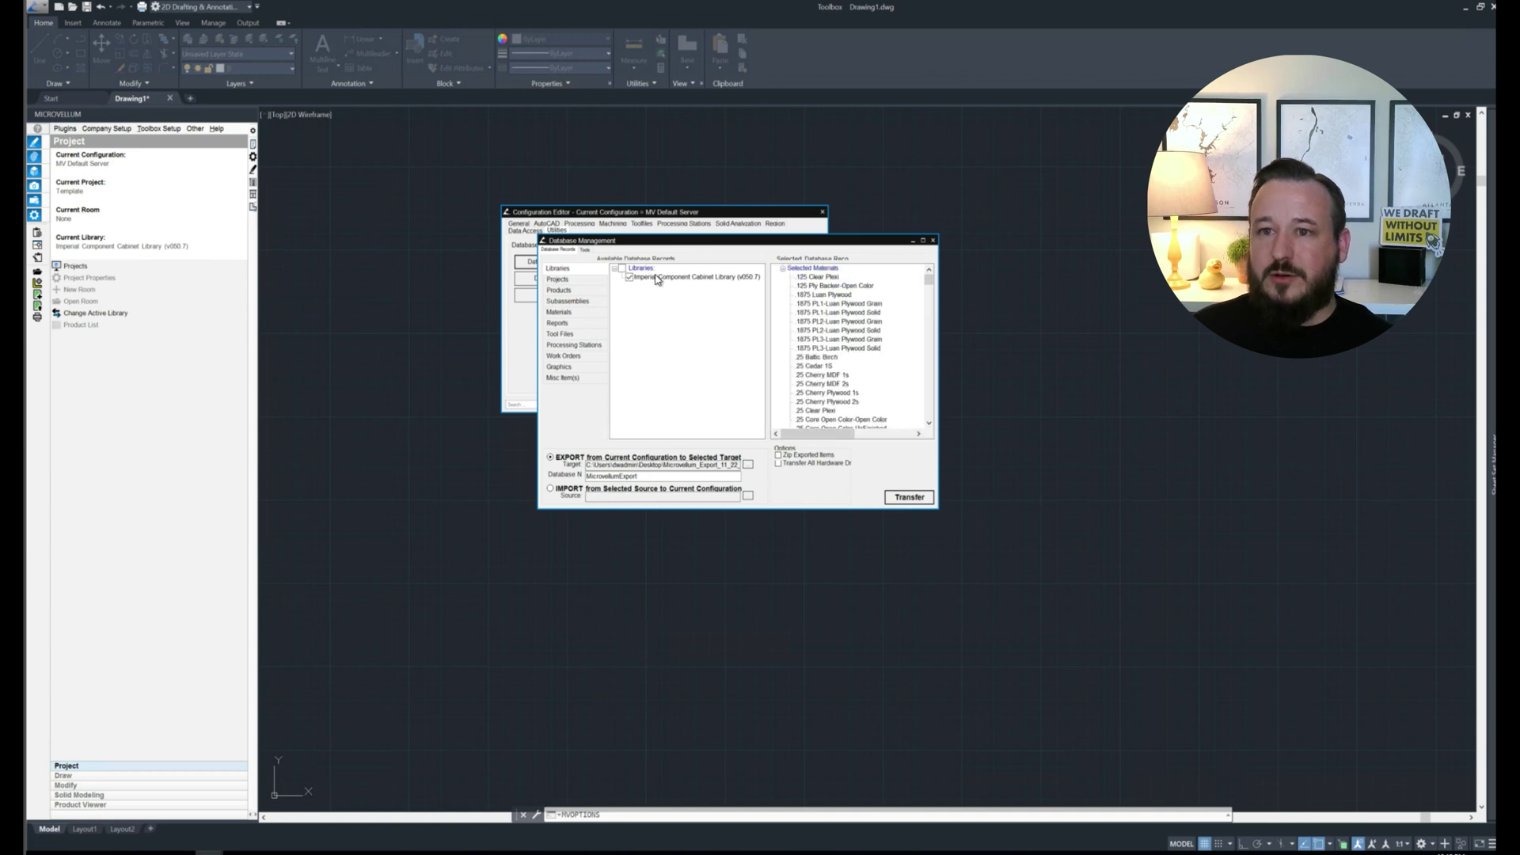
click(568, 293)
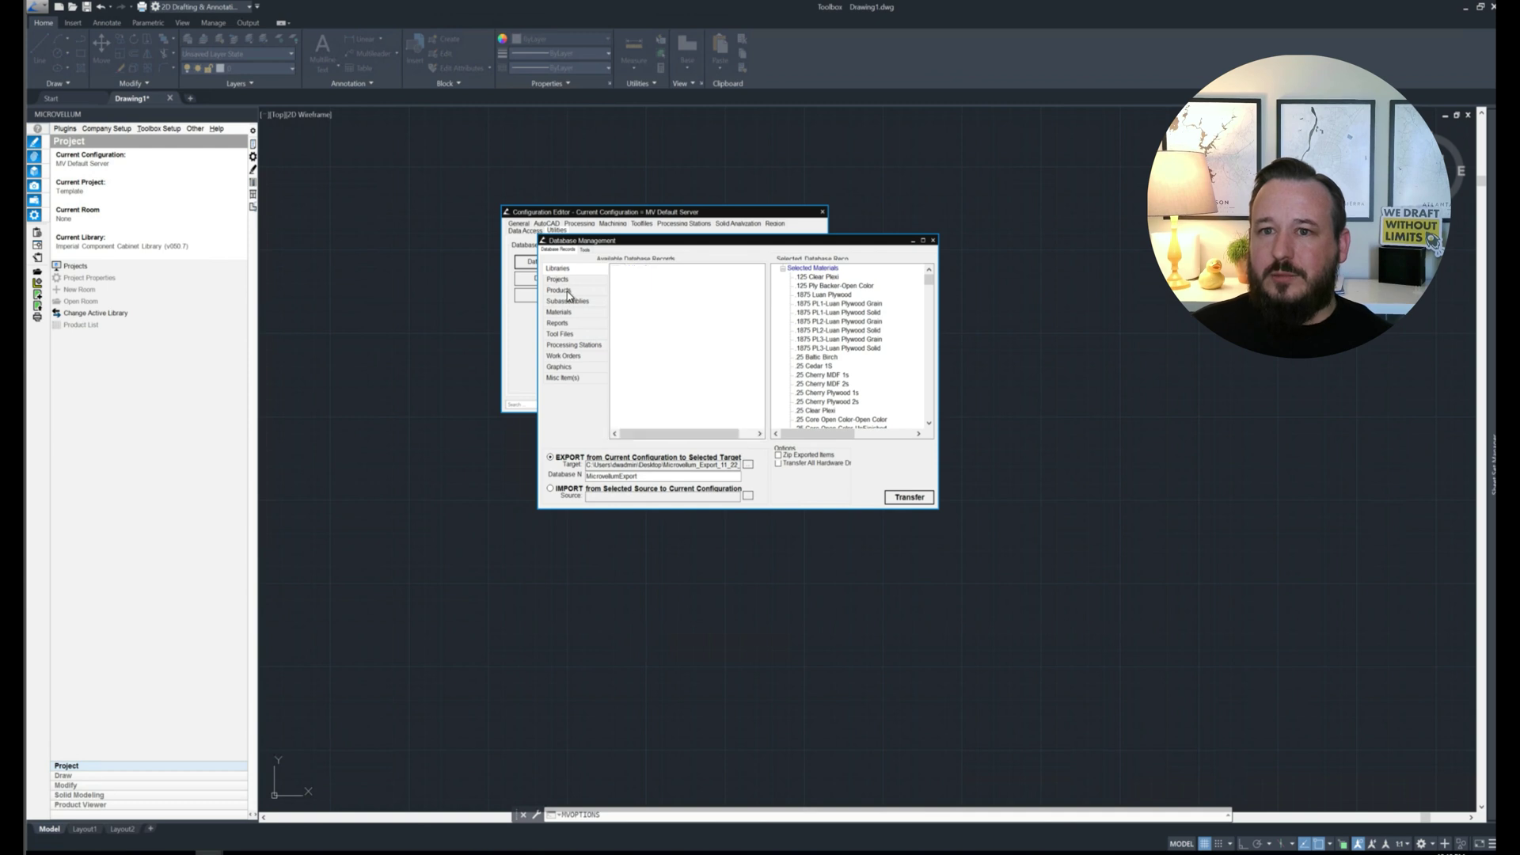
click(629, 277)
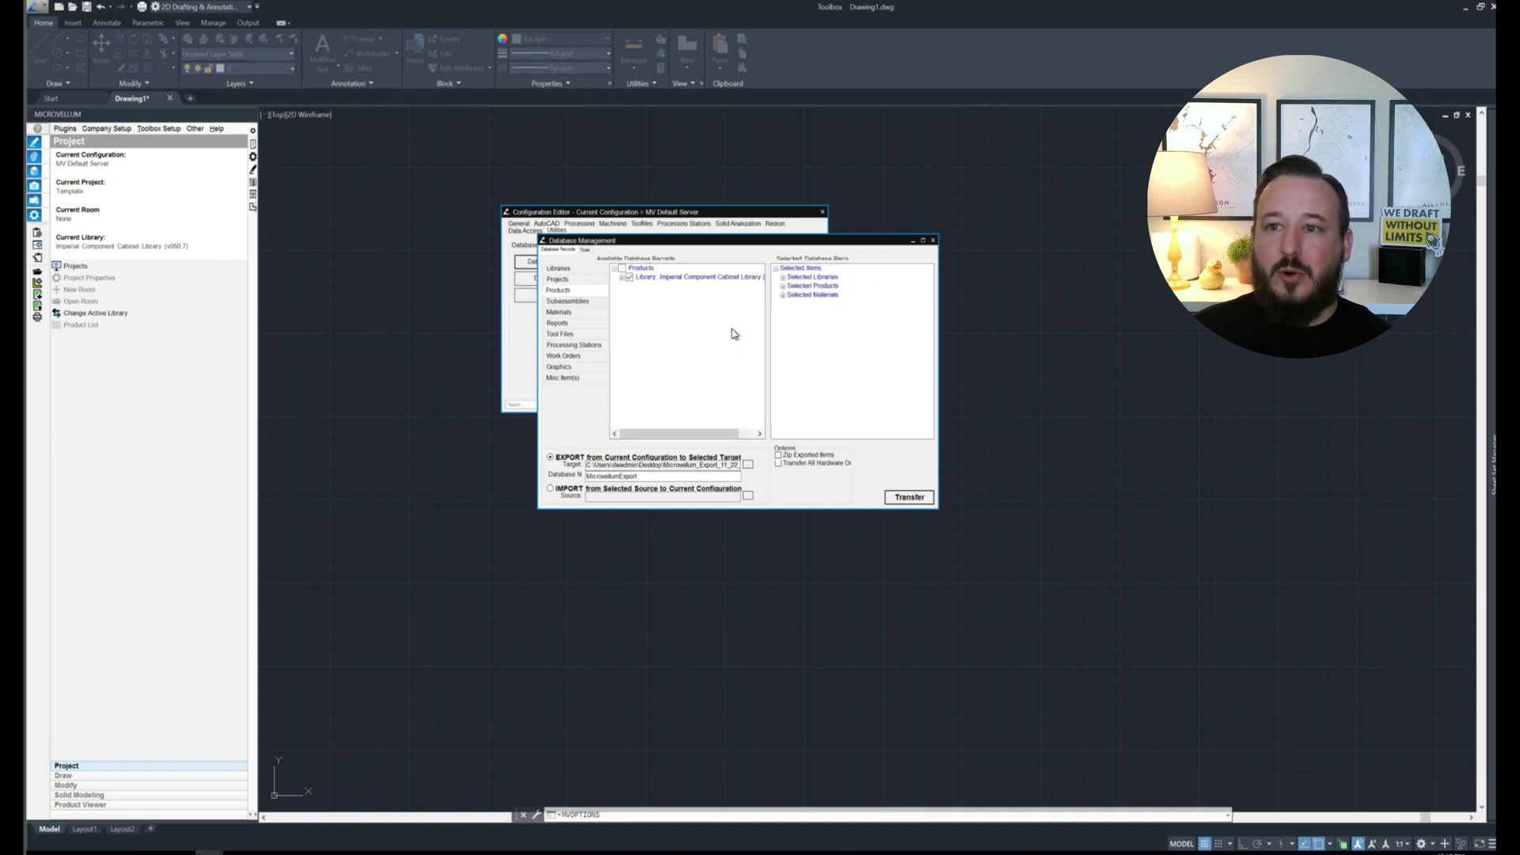
click(575, 306)
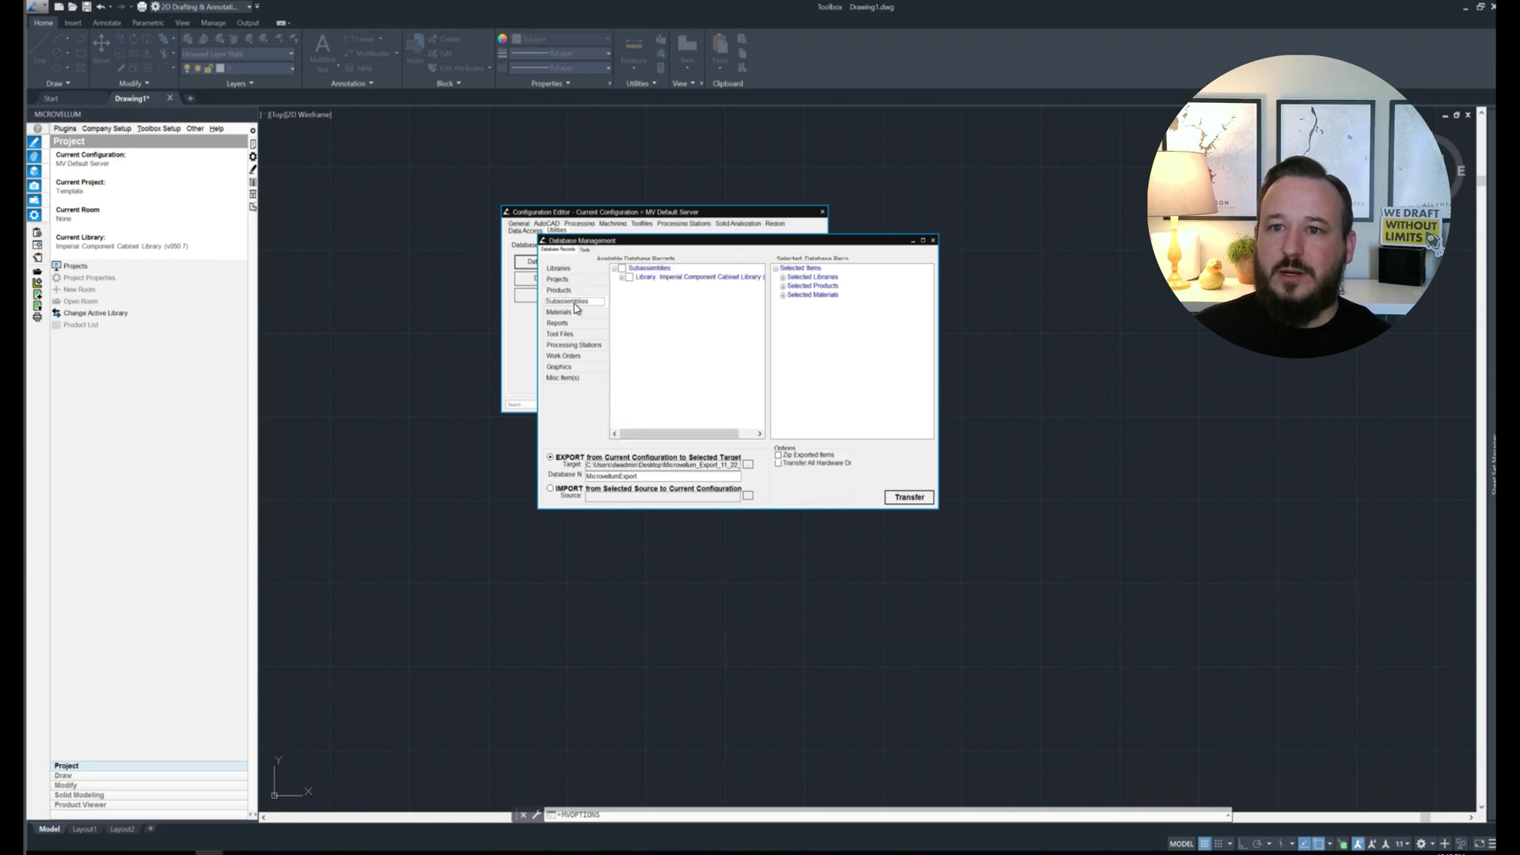
click(629, 277)
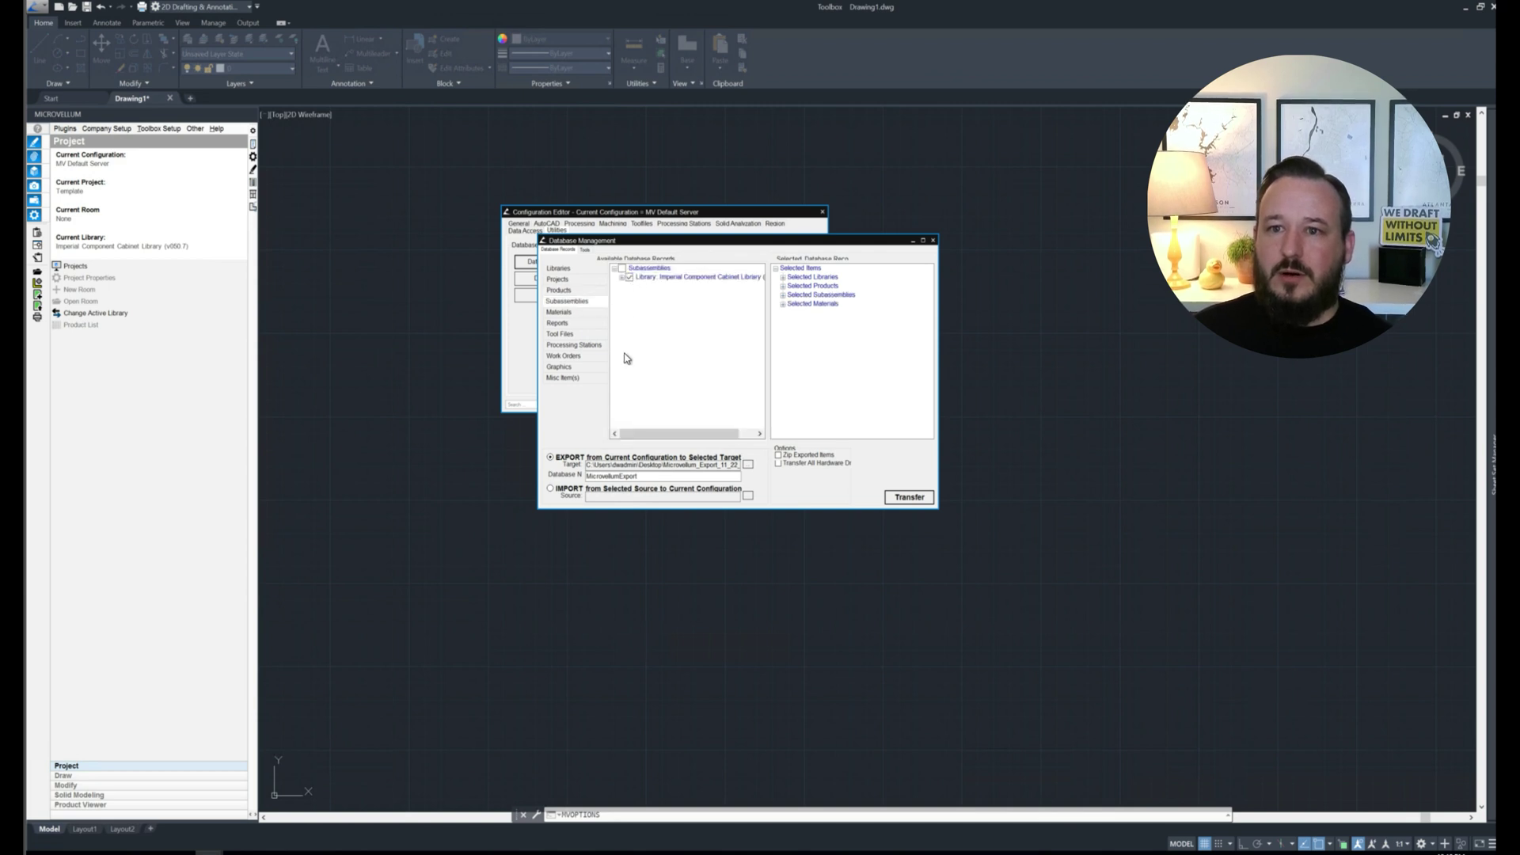
Step: Check the material categories, and add all reports and all toolfiles to the export selection
click(584, 314)
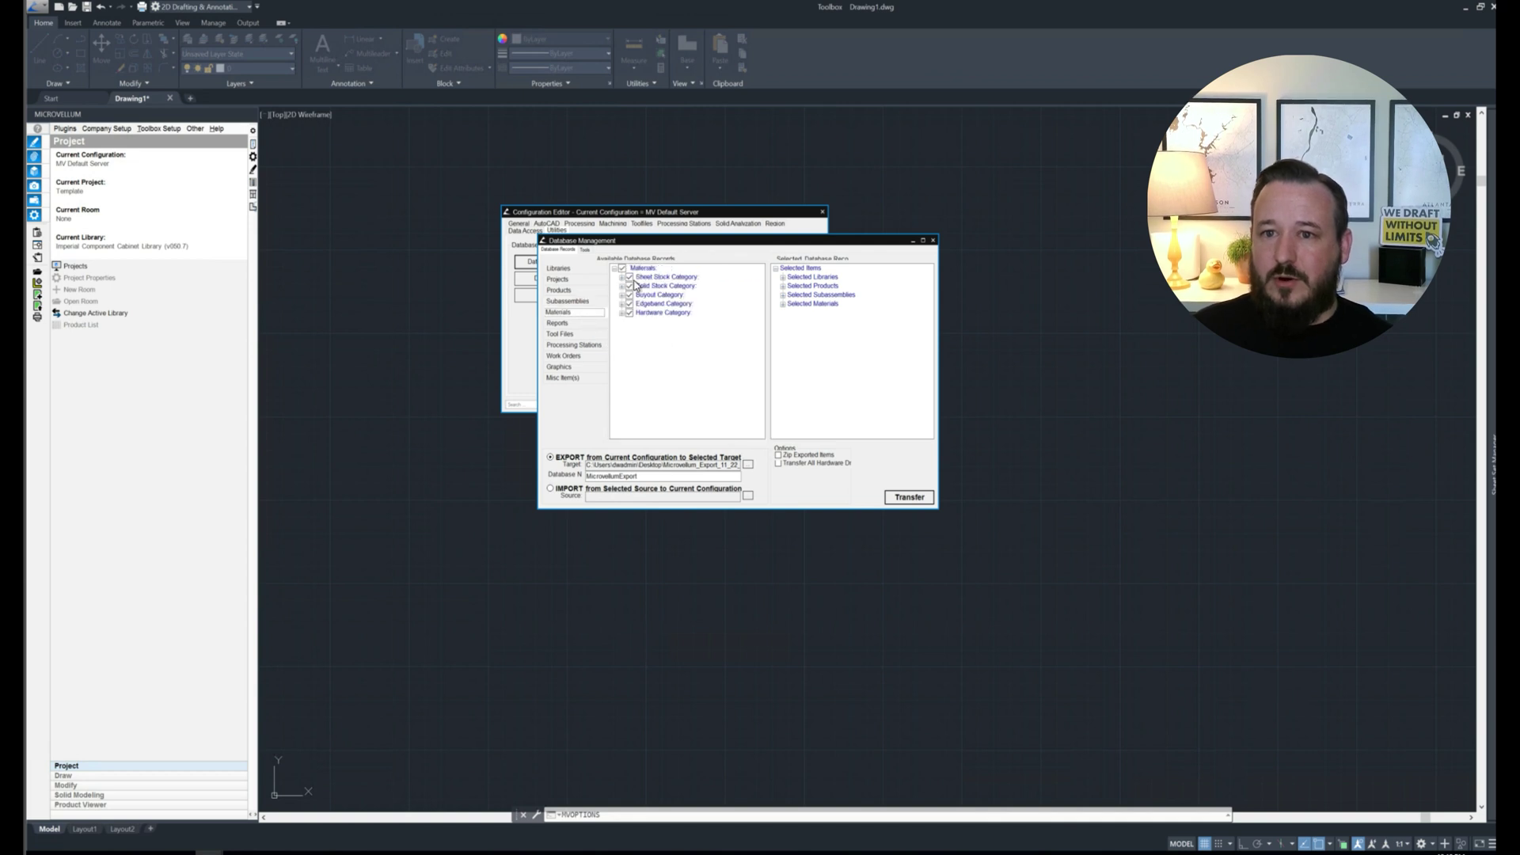
click(564, 325)
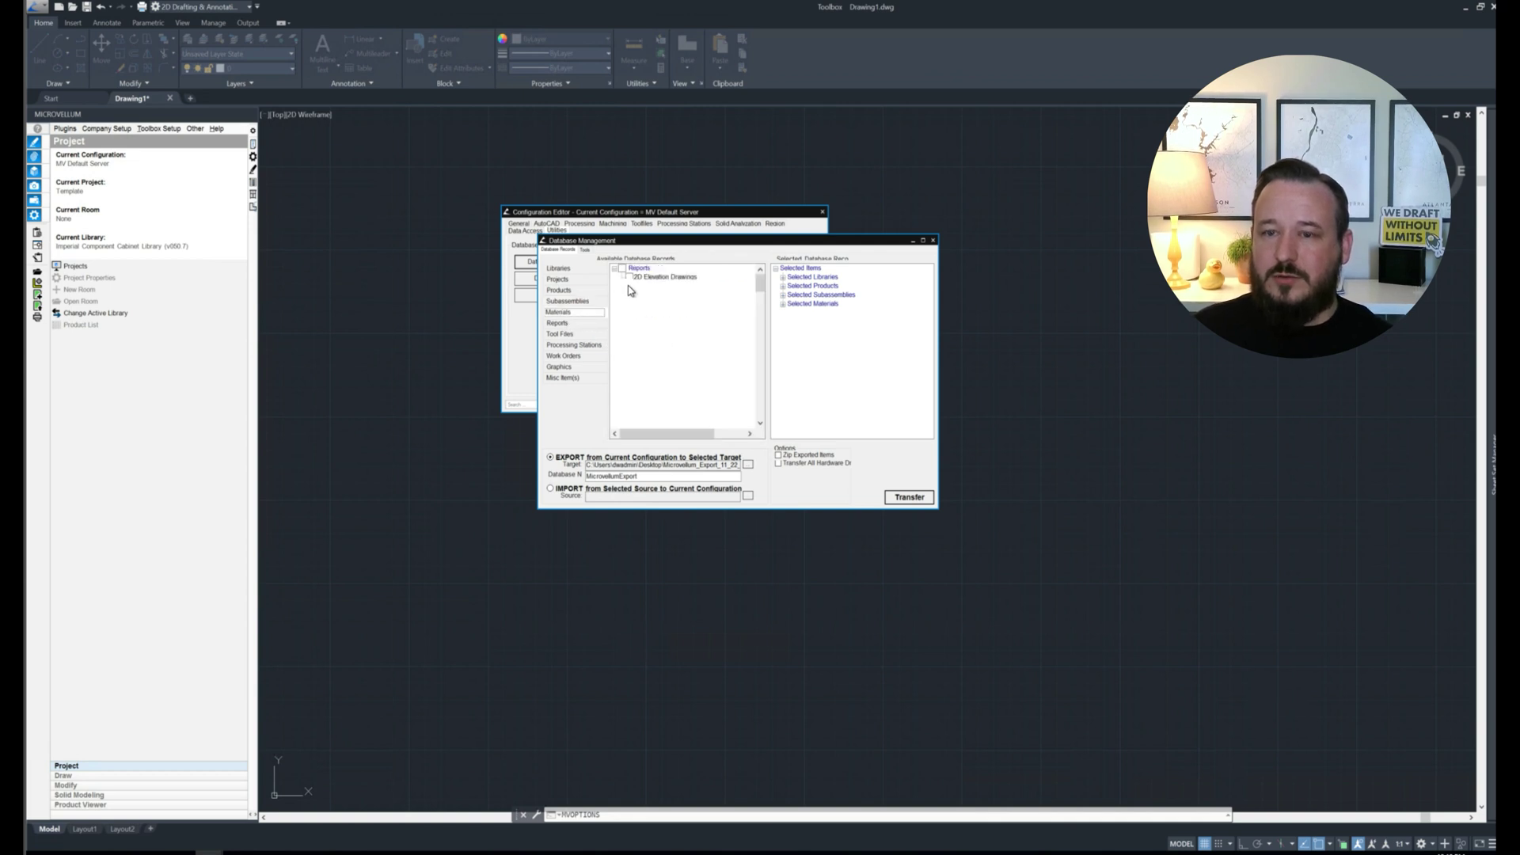
click(627, 277)
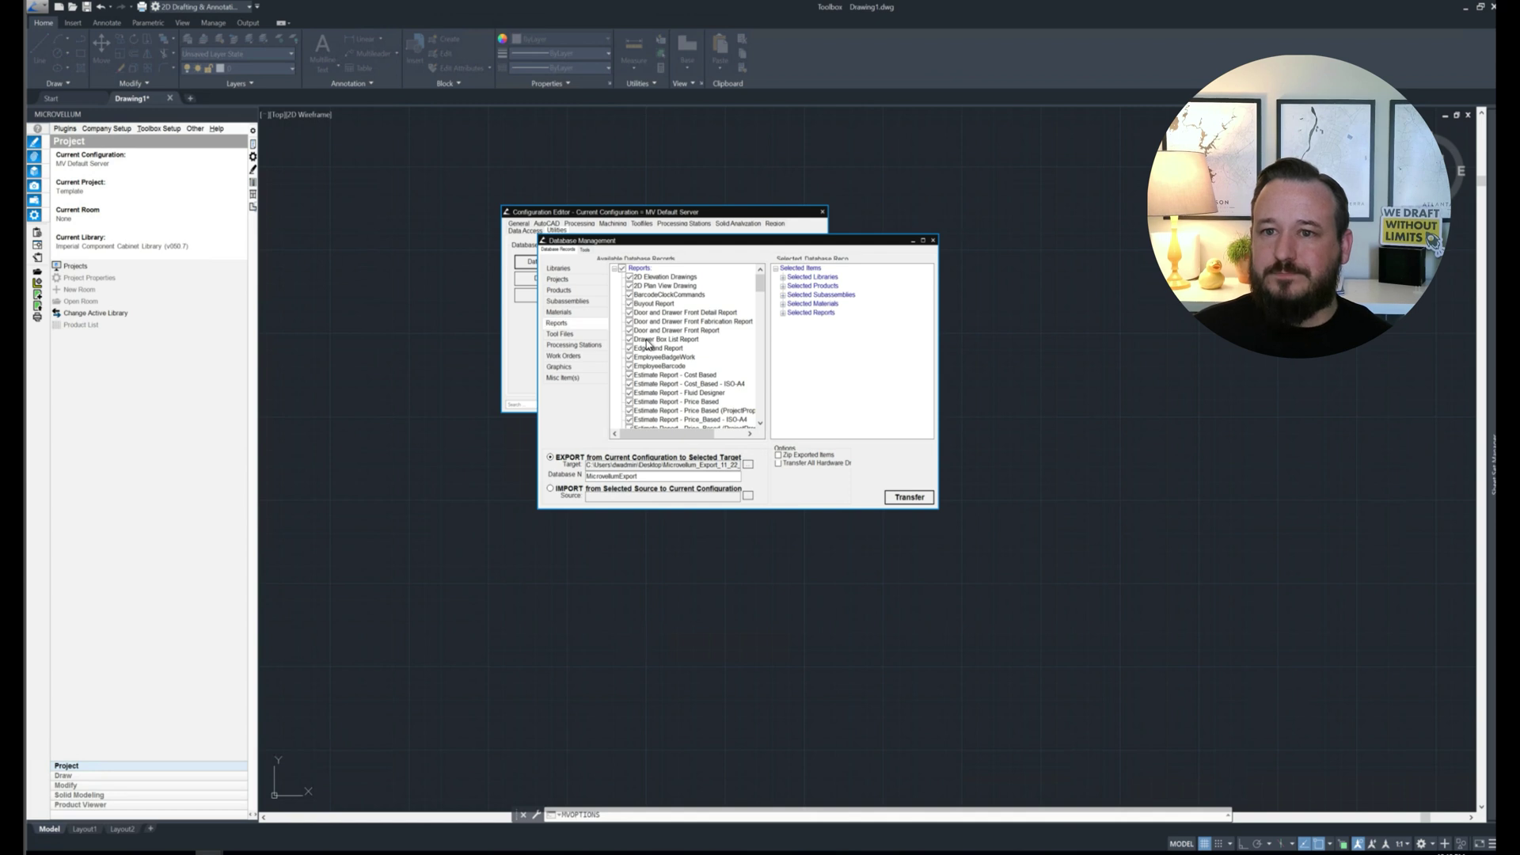
click(583, 335)
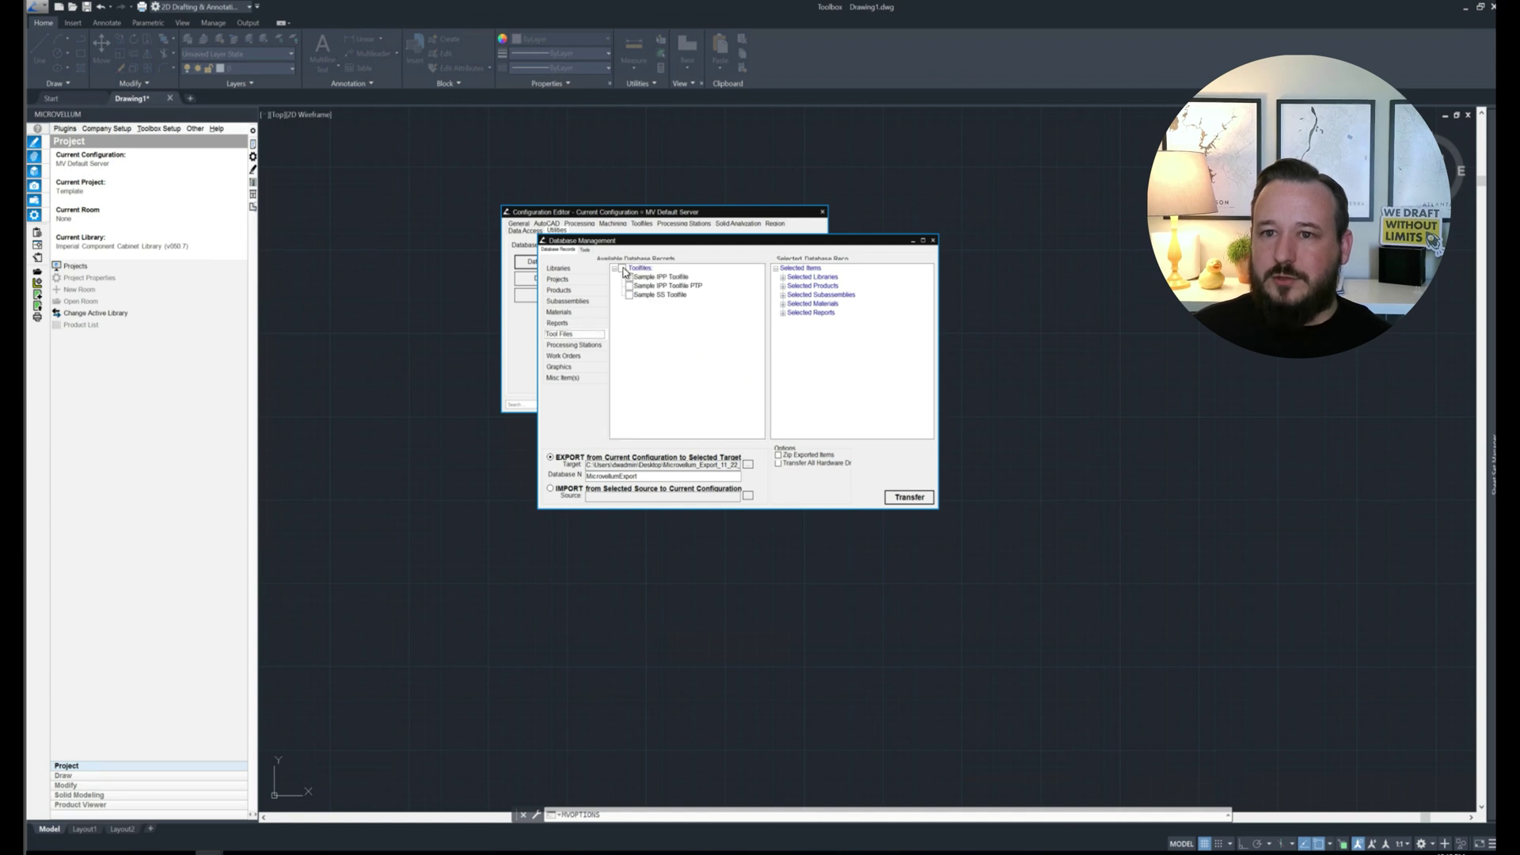
click(624, 269)
Step: Review the available processing stations, graphics, miscellaneous items, work orders and projects, leaving them out of the export selection
click(569, 346)
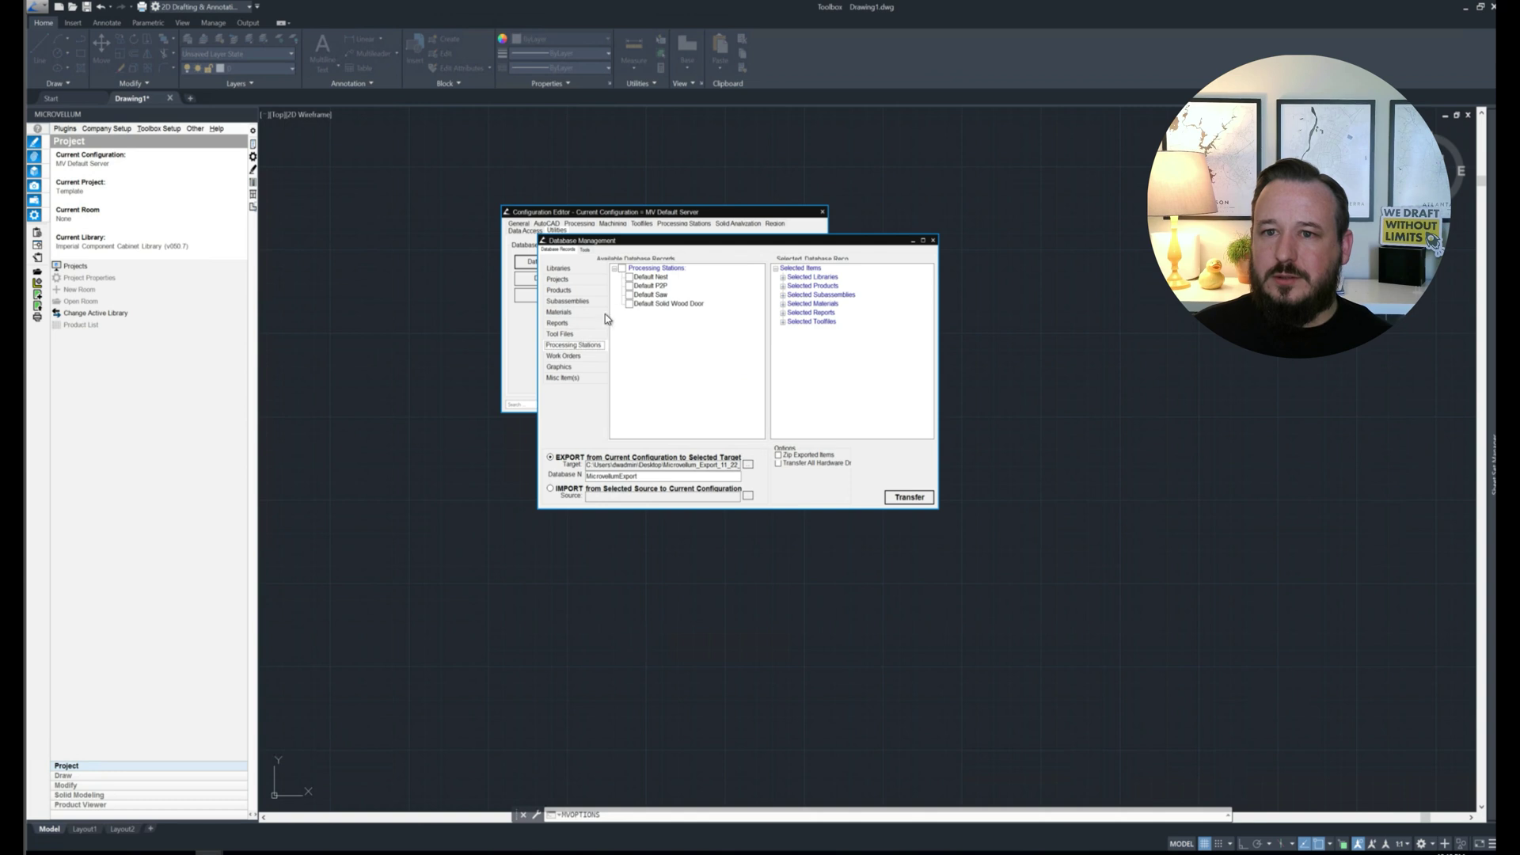
click(623, 269)
click(623, 269)
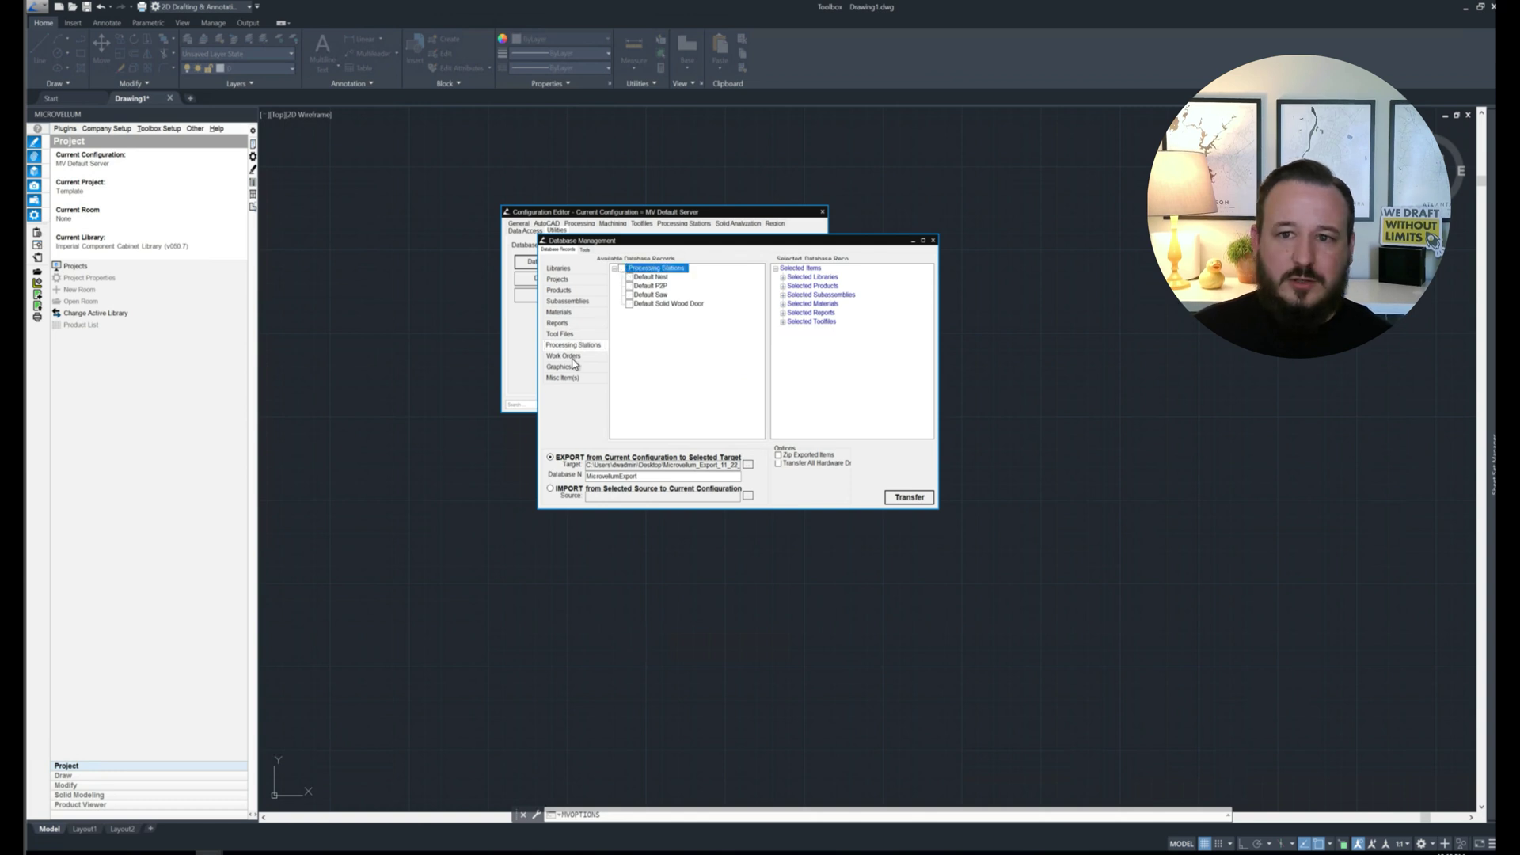
click(579, 368)
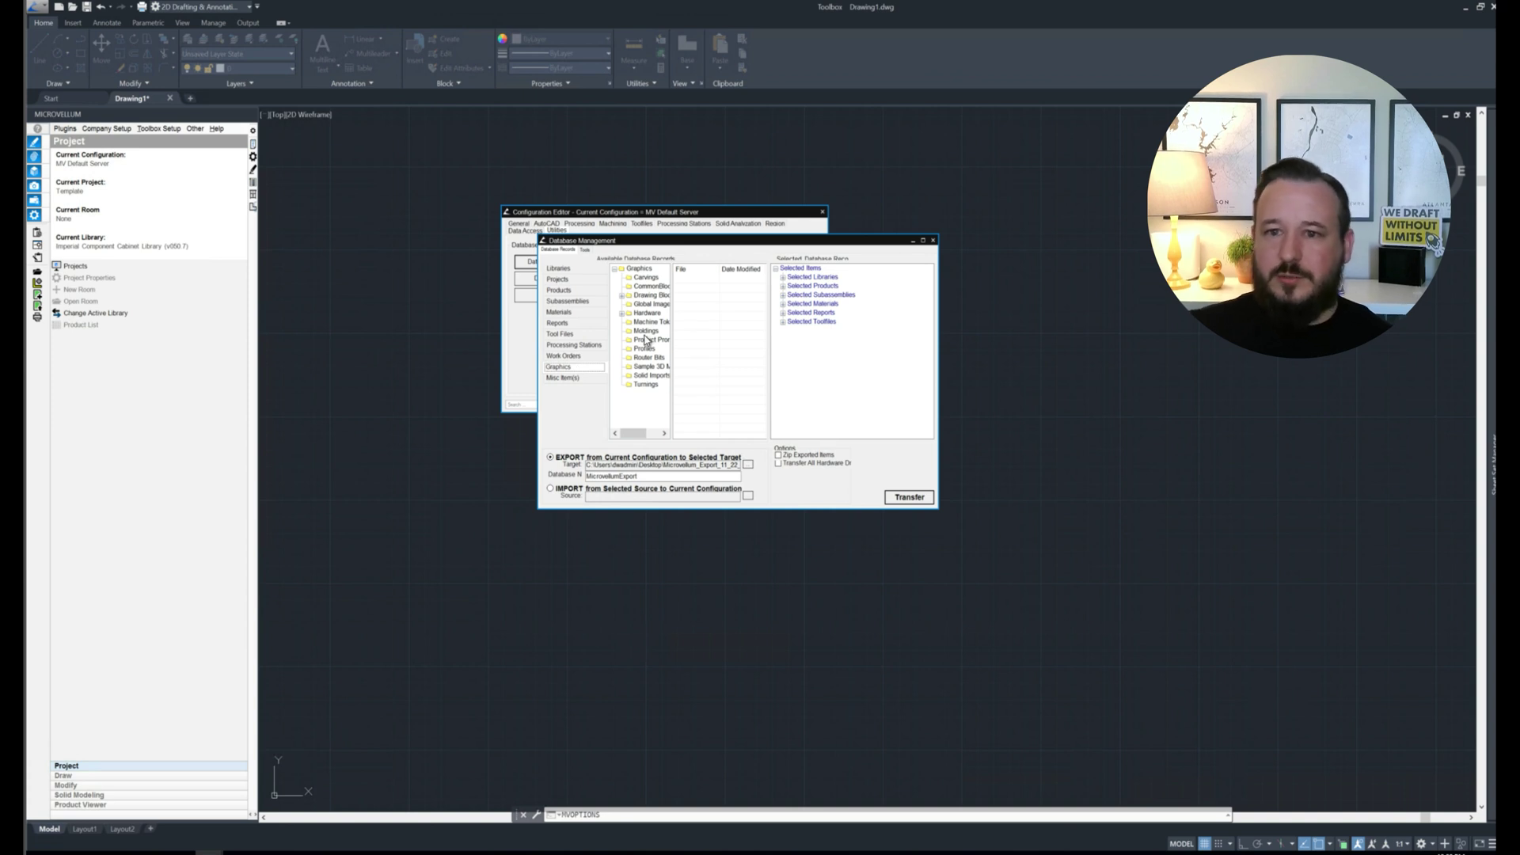
click(578, 380)
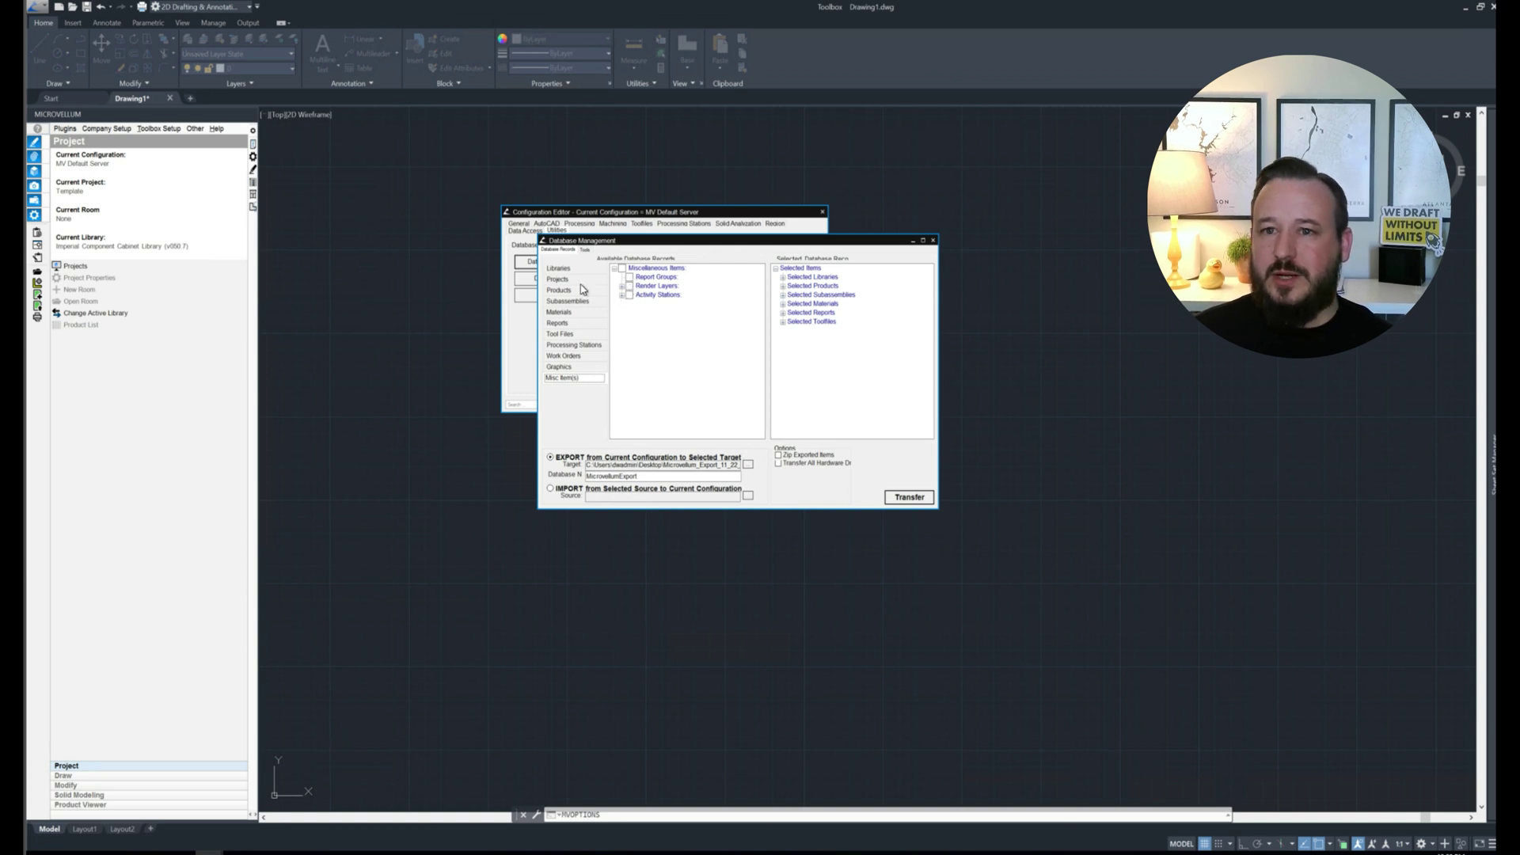
click(586, 358)
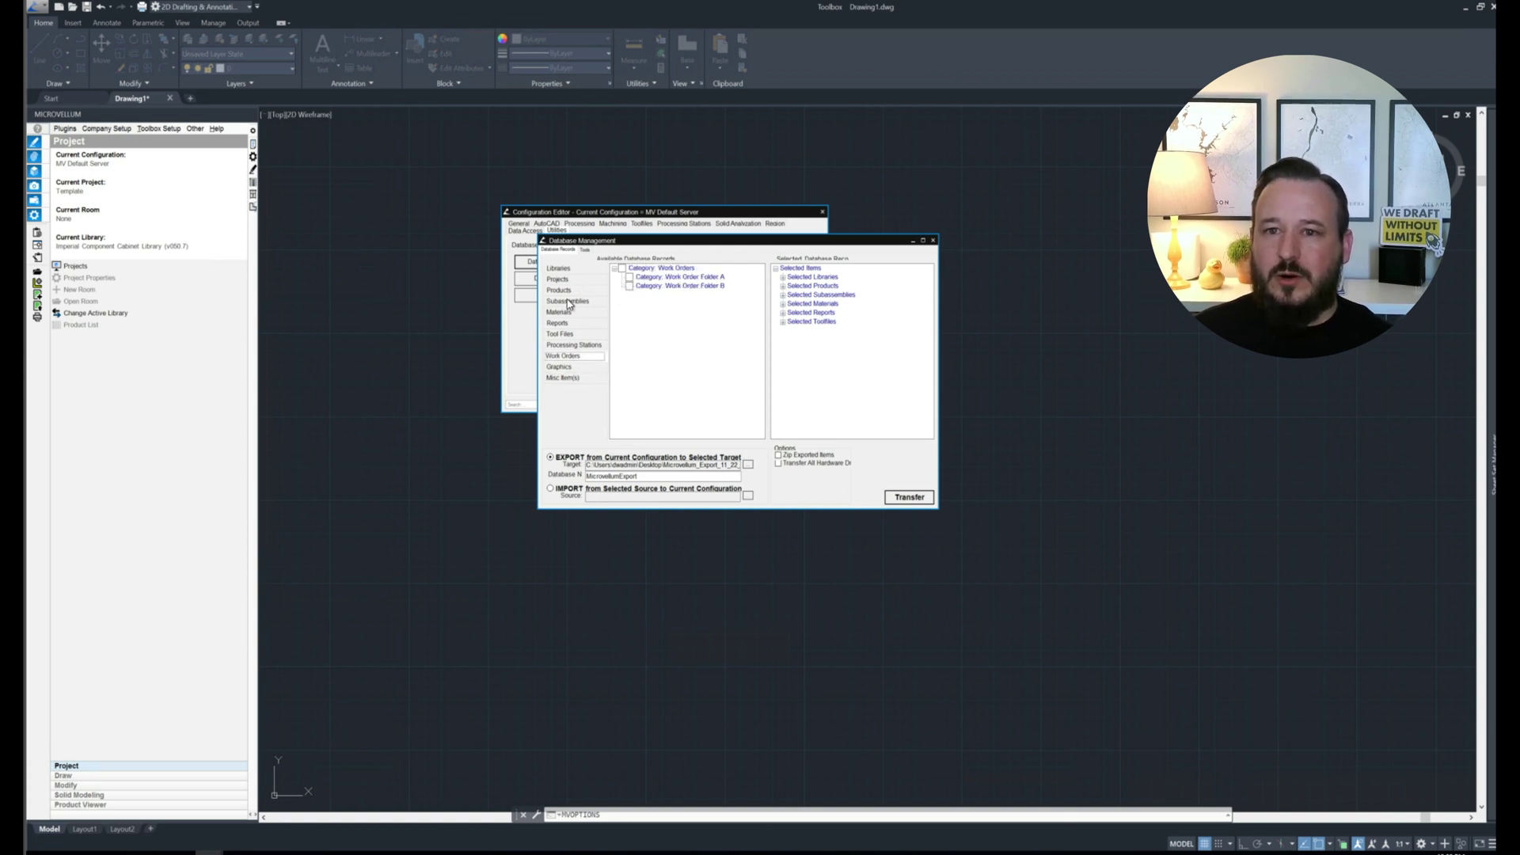
click(568, 281)
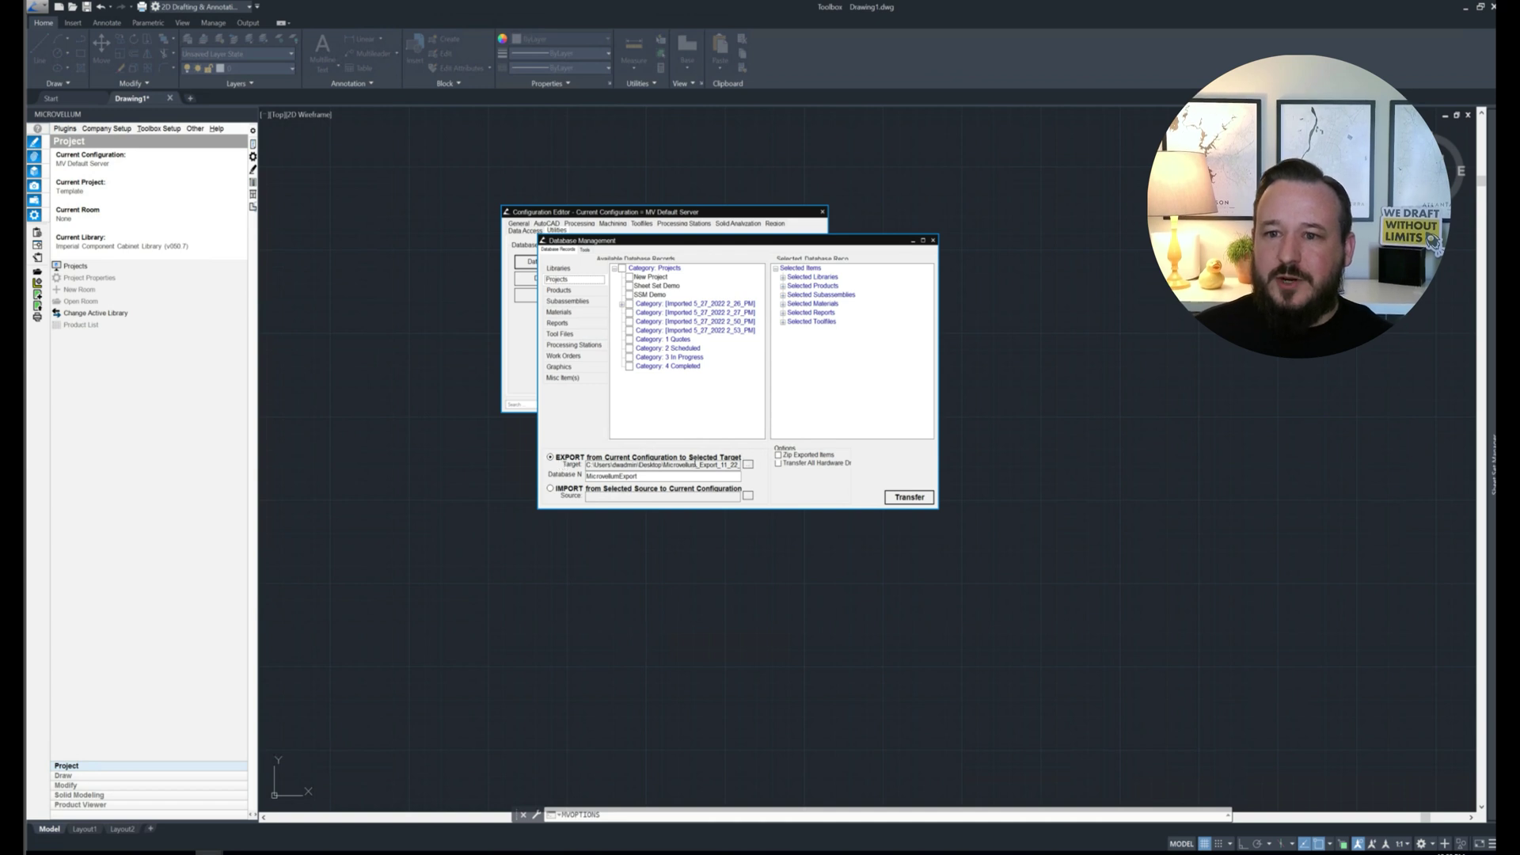
Step: Set the export target to Database Exports inside DuckWorks Local Config on the Desktop, transfer the selected records and close Database Management
click(748, 467)
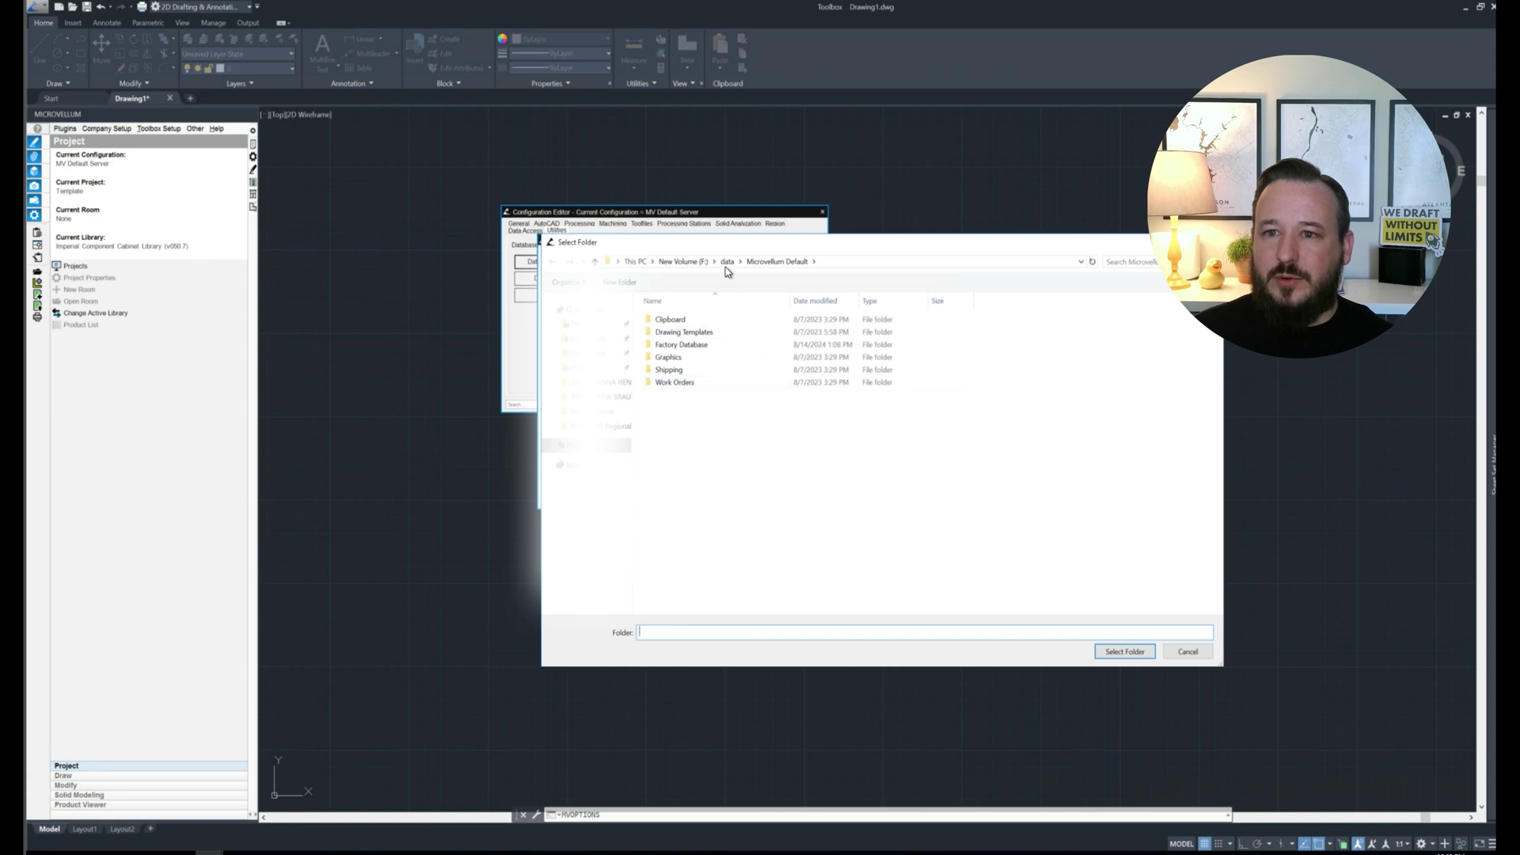
click(589, 591)
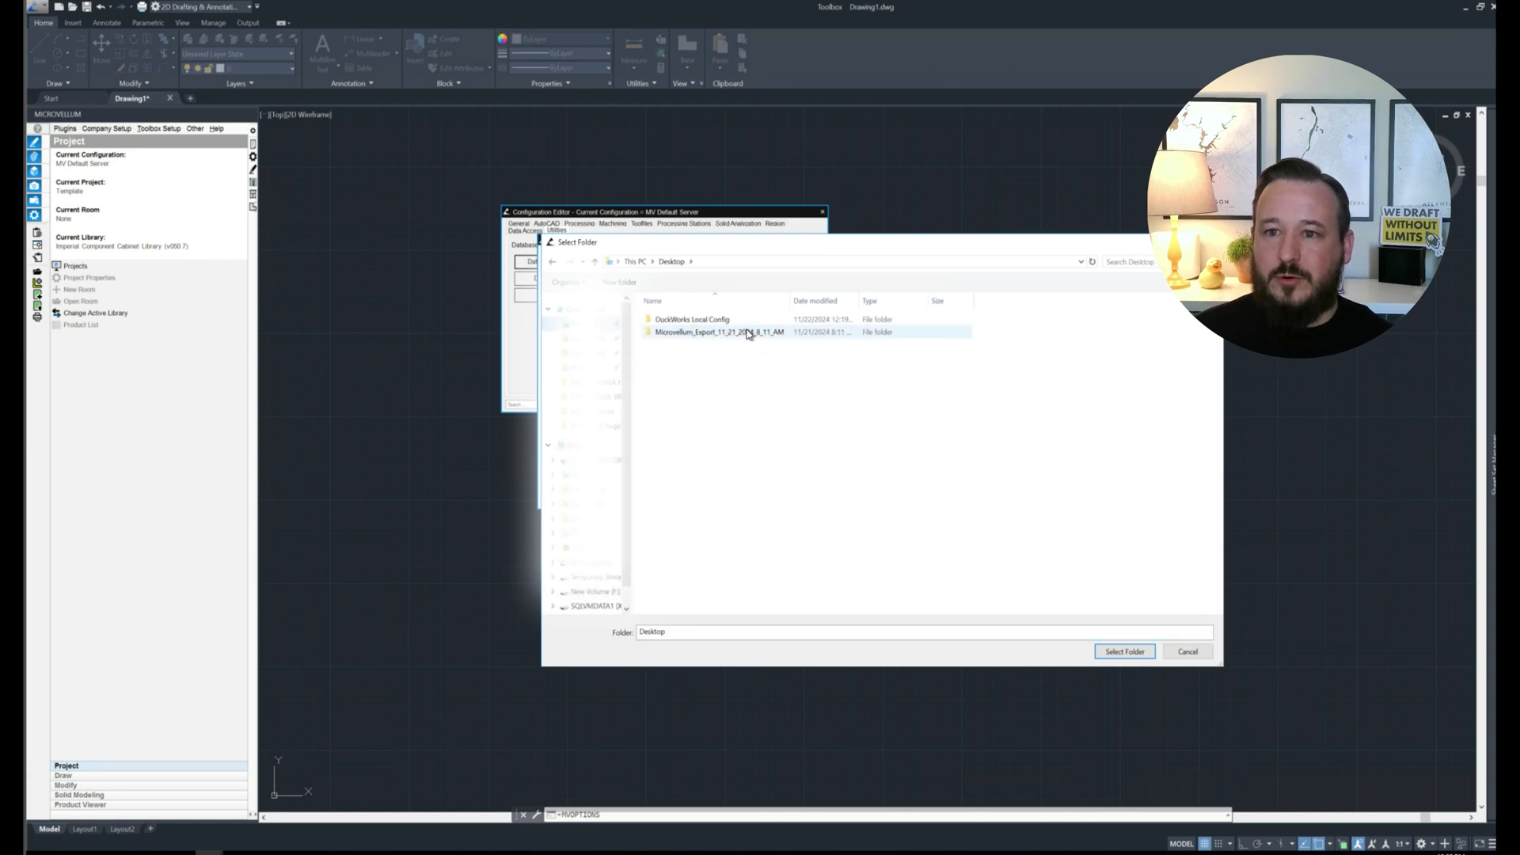
double_click(707, 325)
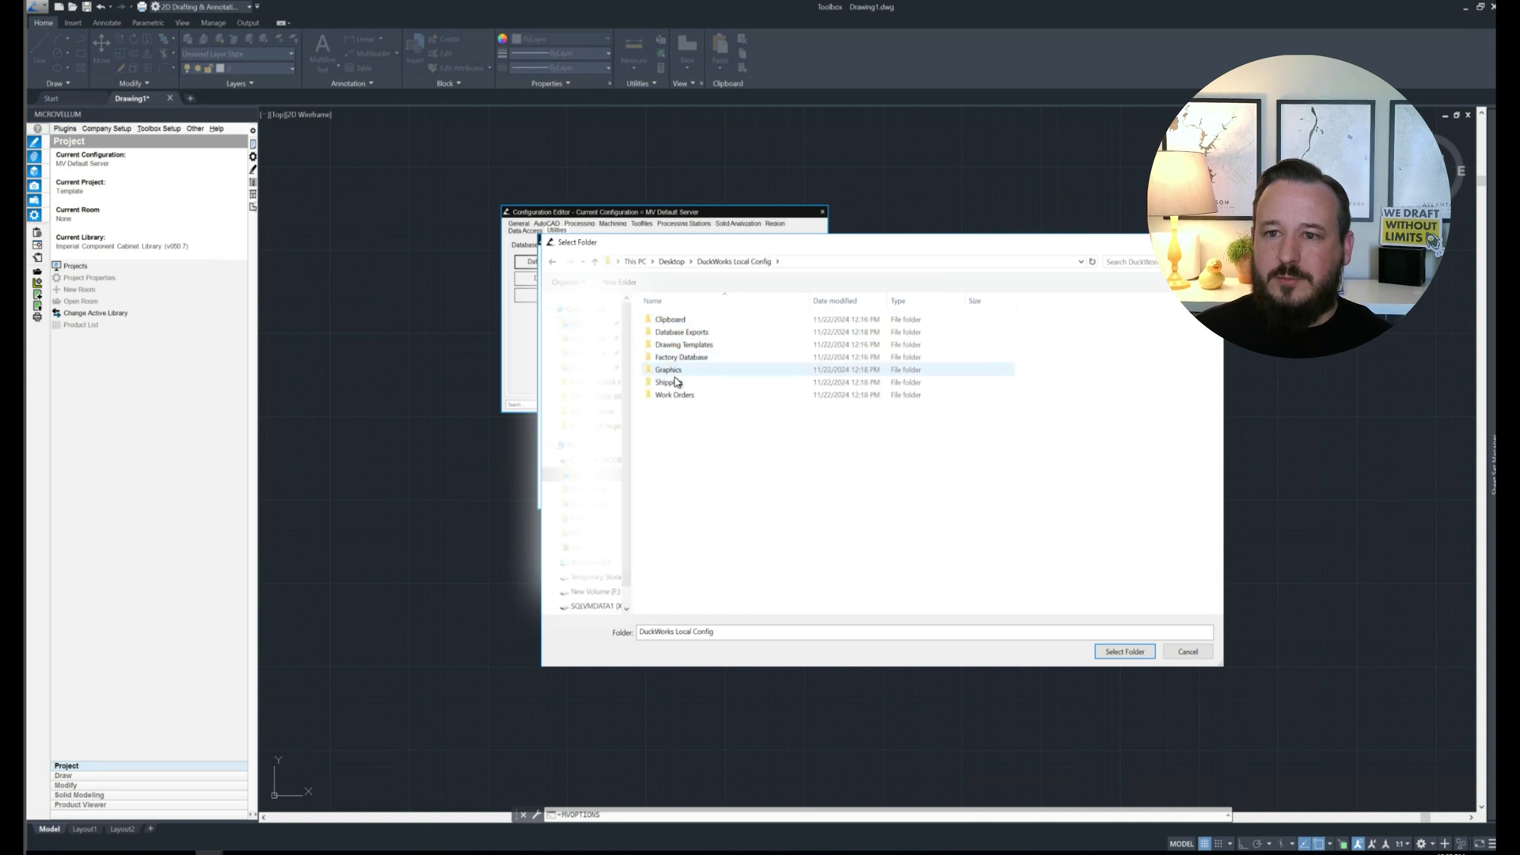
double_click(697, 335)
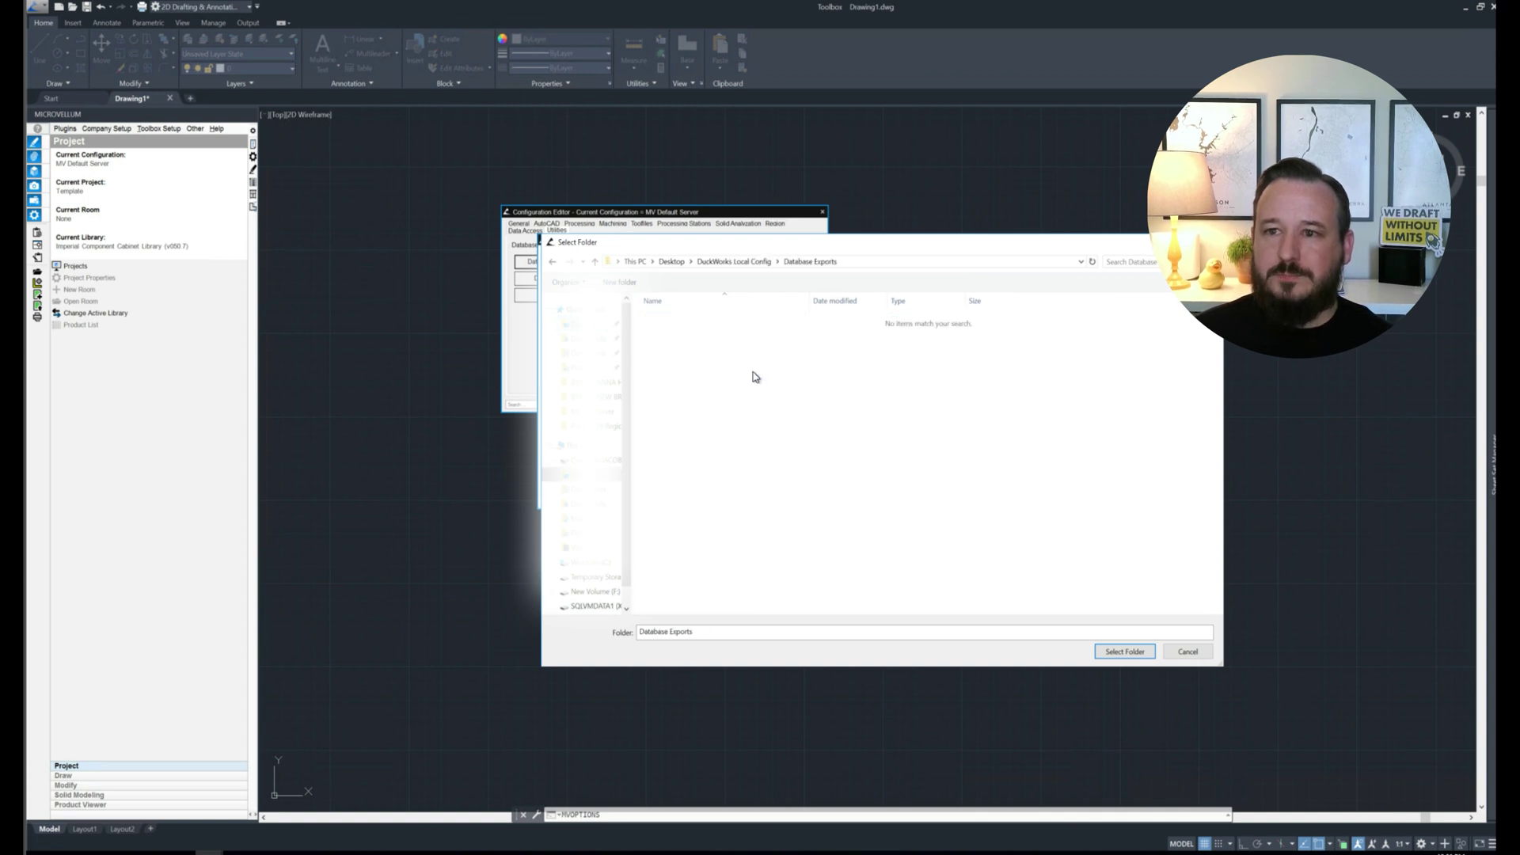
drag(779, 244, 913, 283)
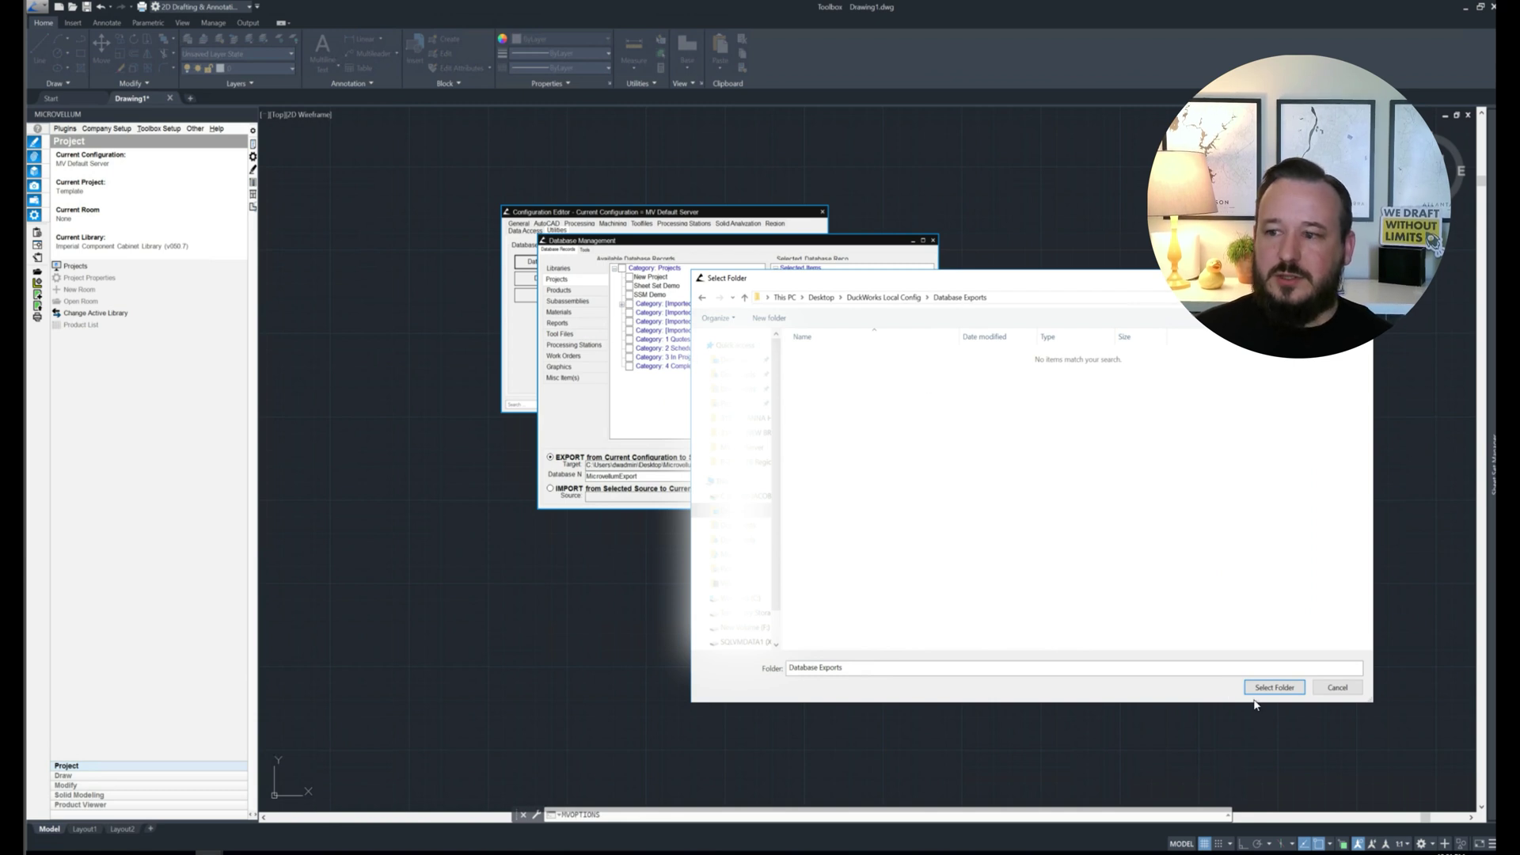
click(1275, 687)
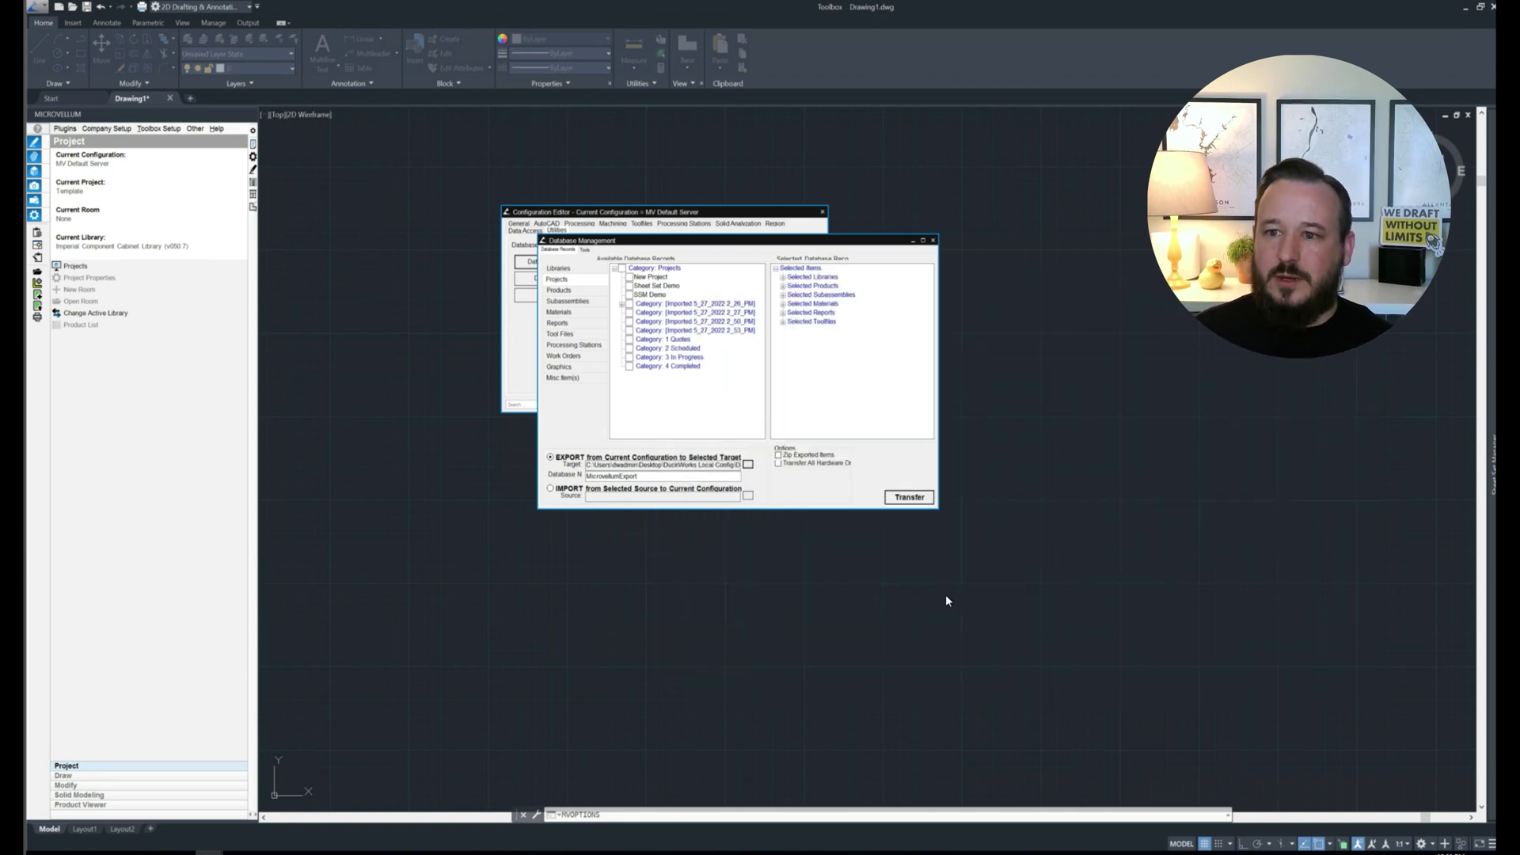
click(902, 497)
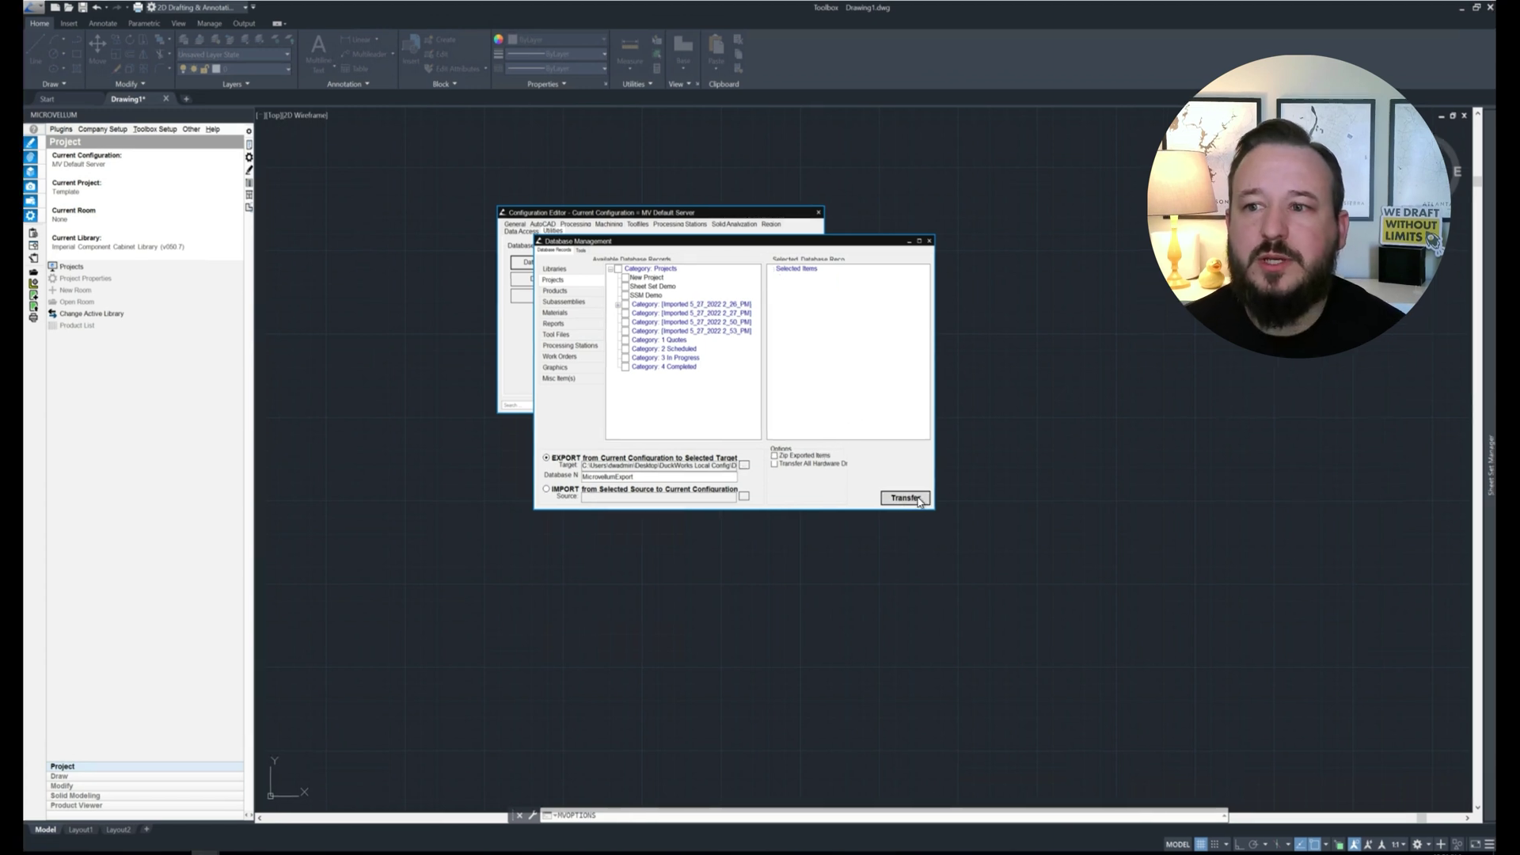
click(930, 242)
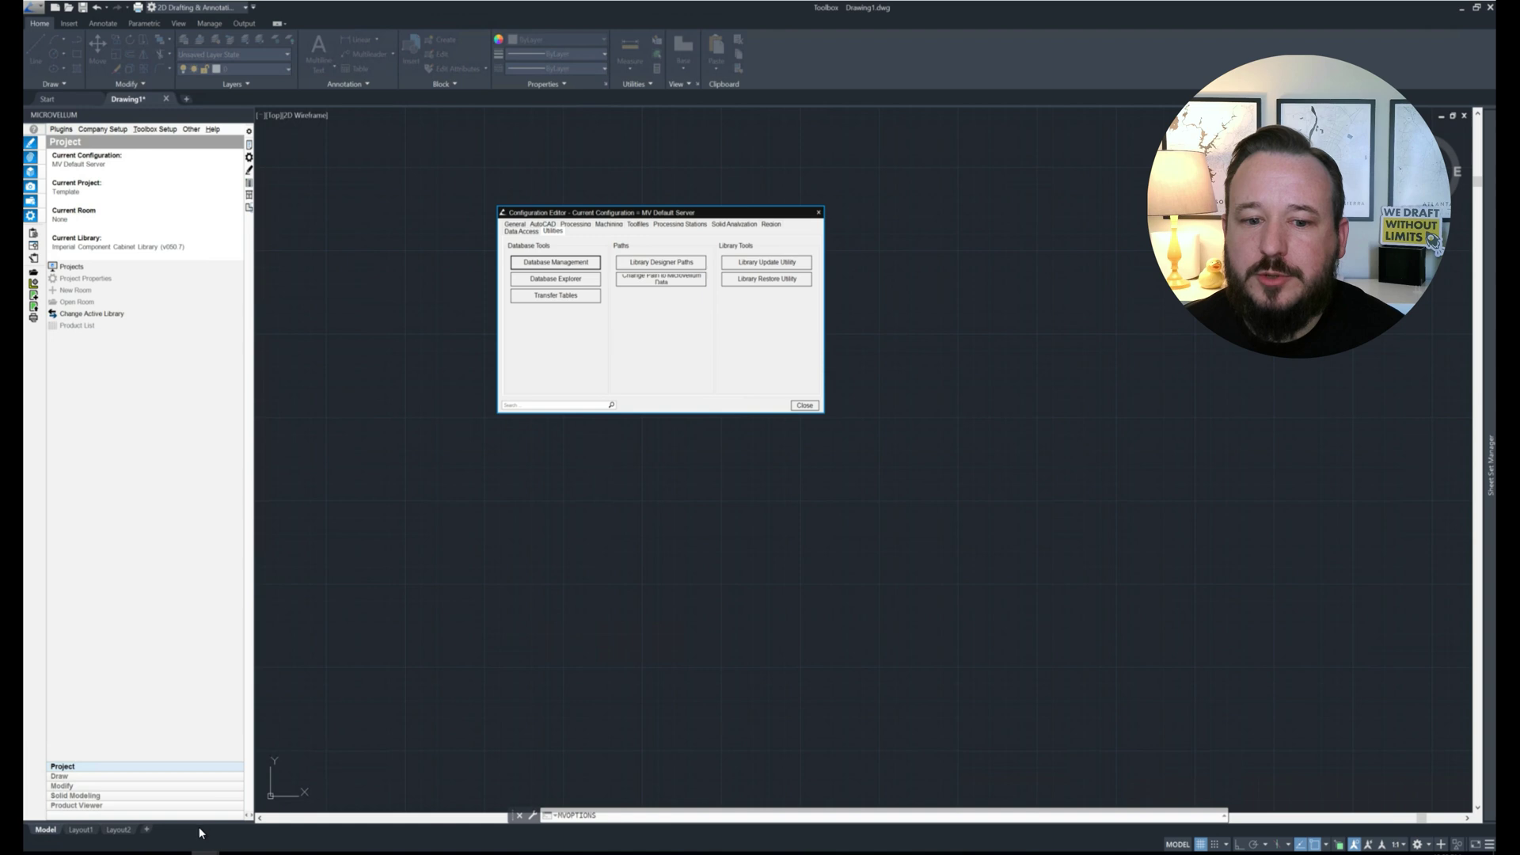
Step: In File Explorer, inspect the contents of Database Exports, including the MicrovellumExport file and the Hardware folder inside Graphics
click(151, 853)
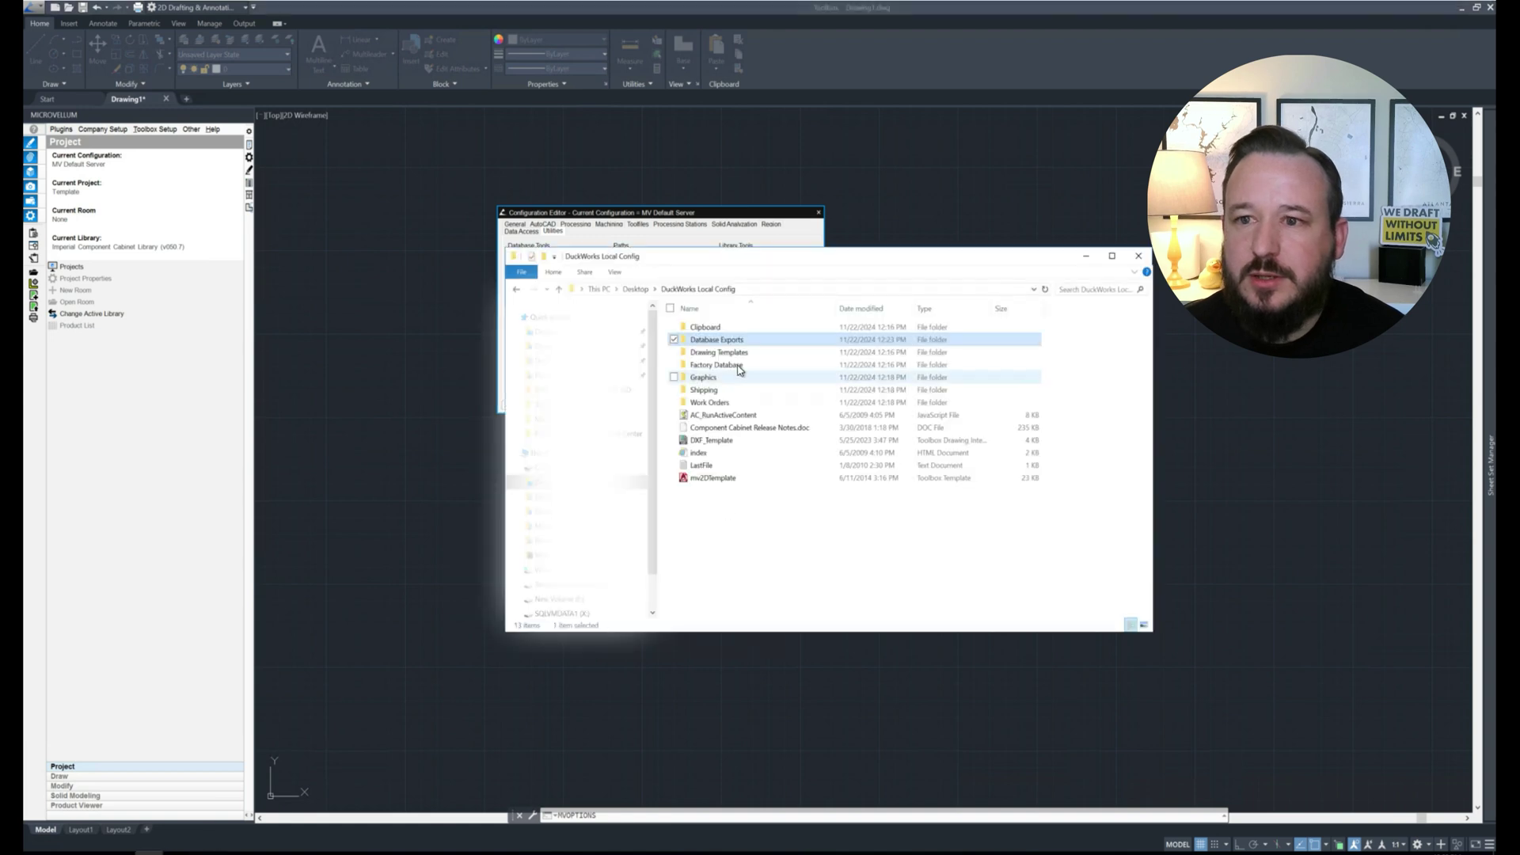
double_click(719, 343)
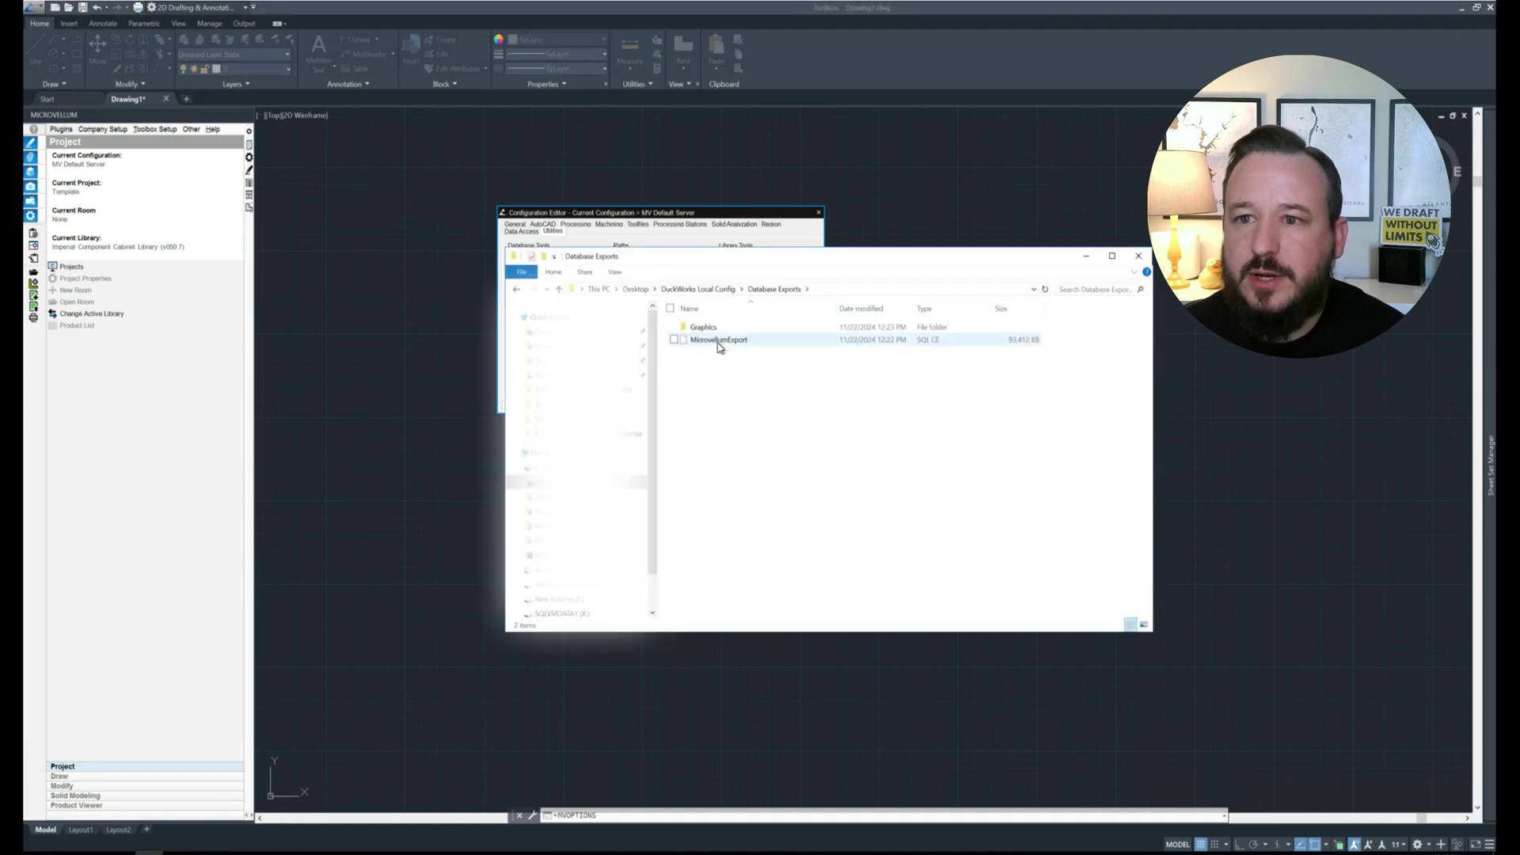
click(718, 345)
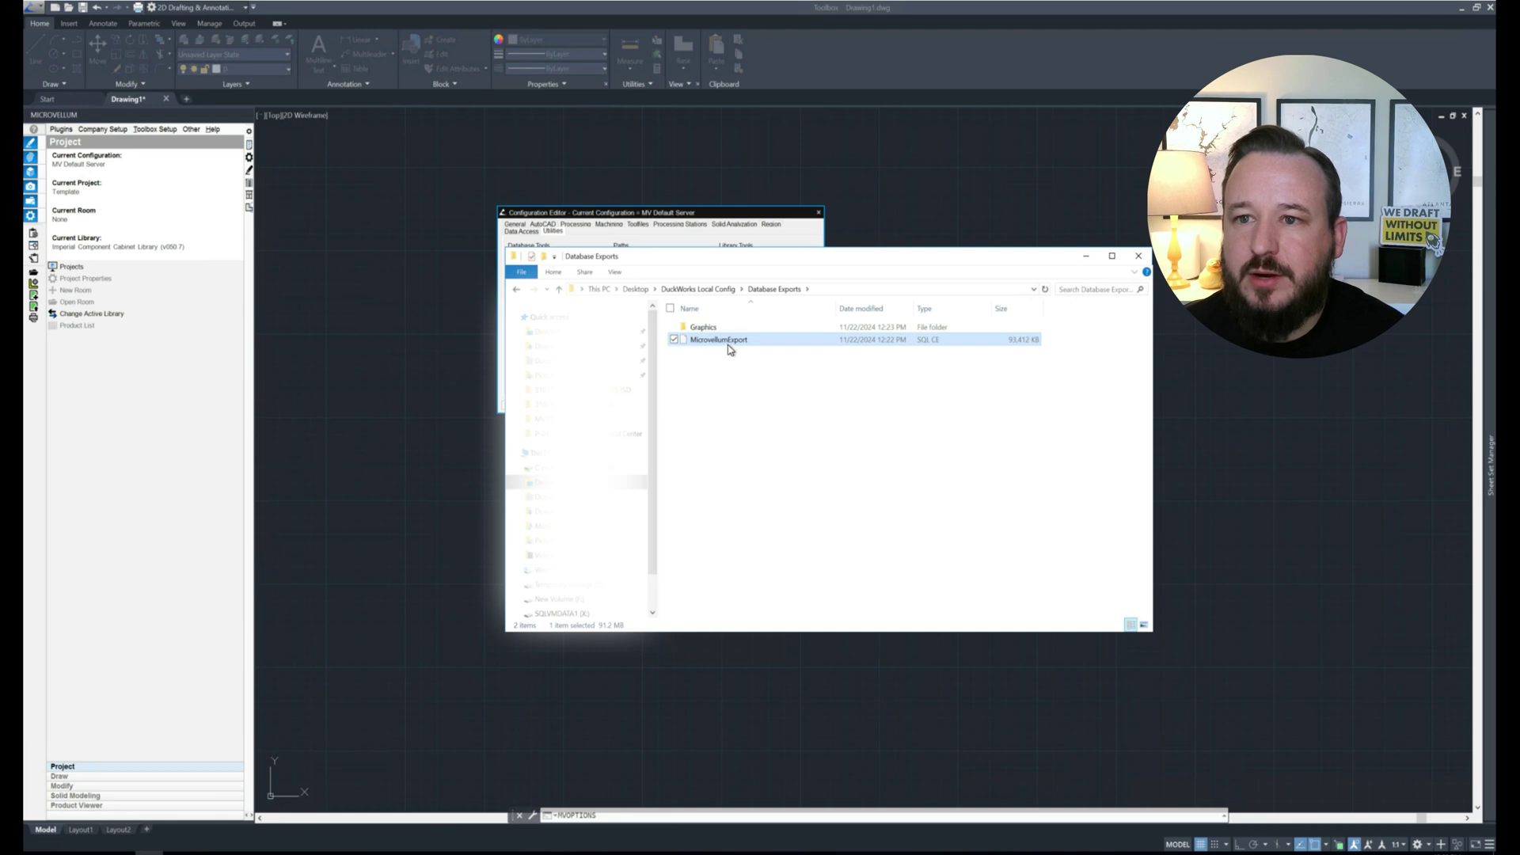
double_click(709, 330)
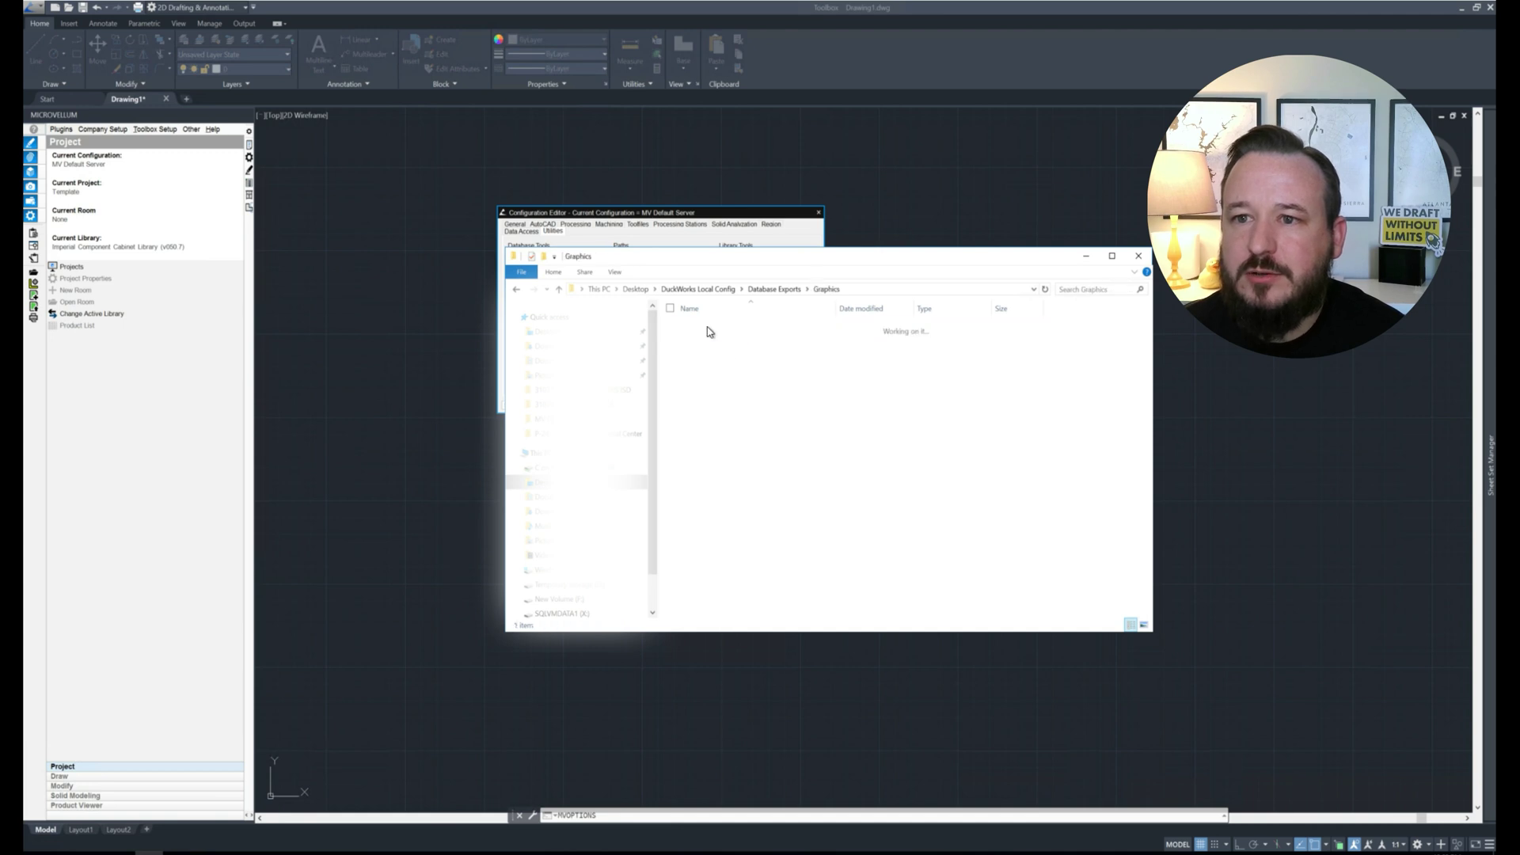
double_click(712, 329)
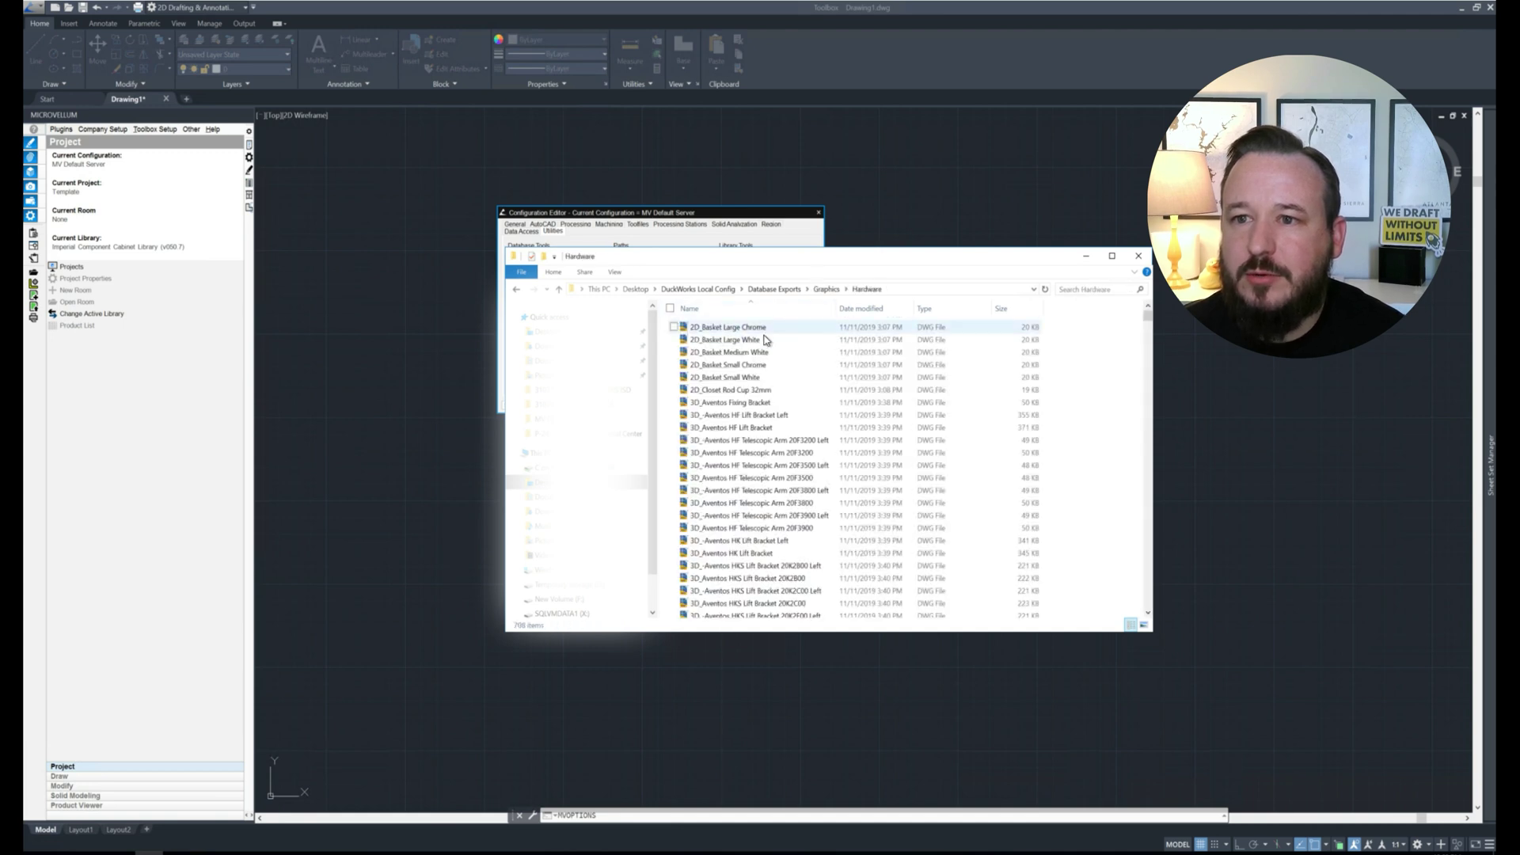
scroll(772, 338, down, 20)
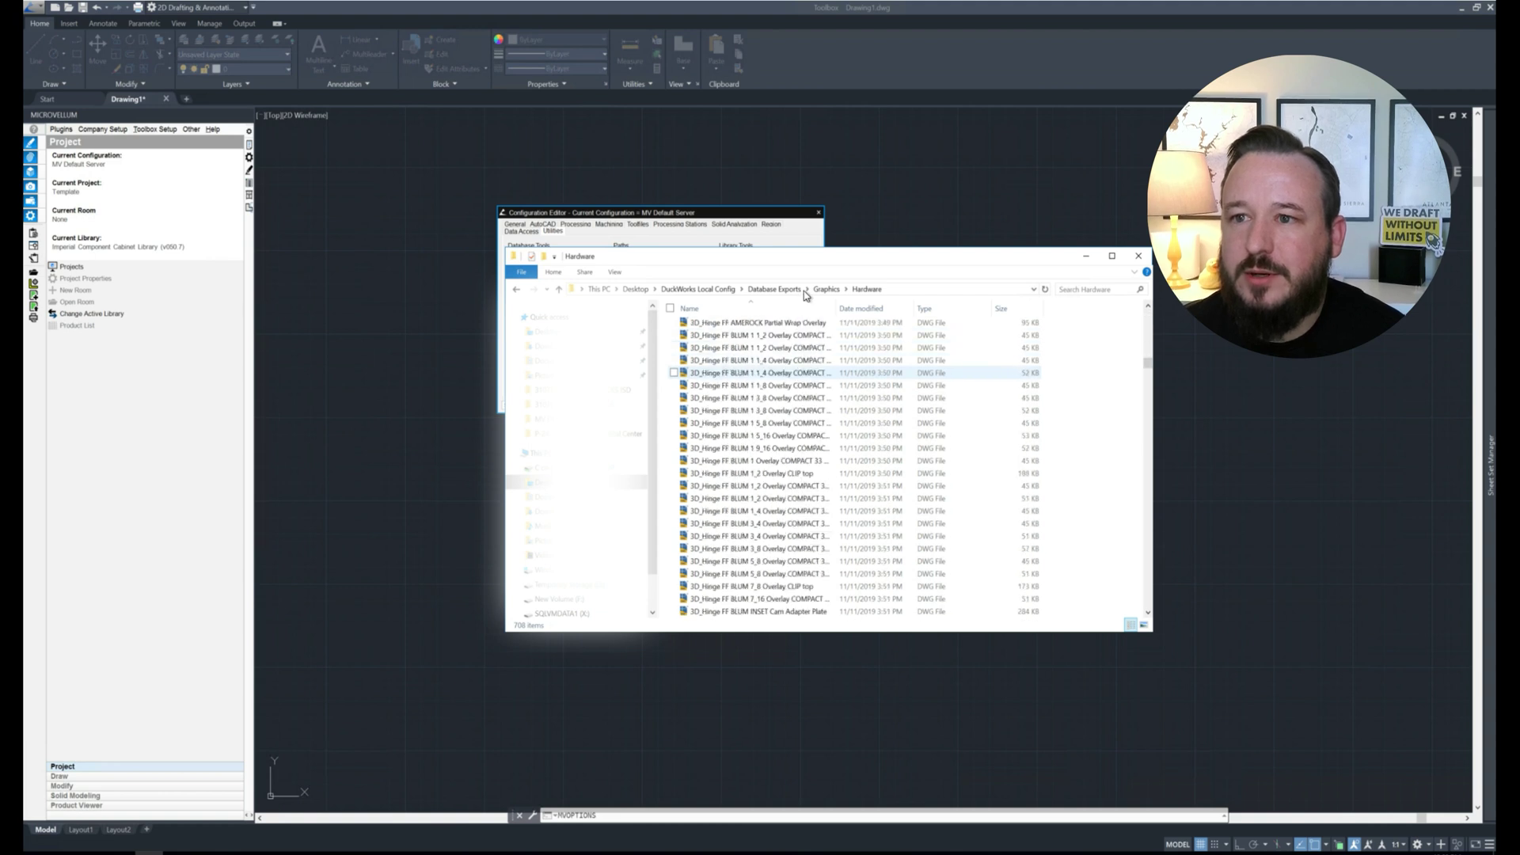
click(775, 290)
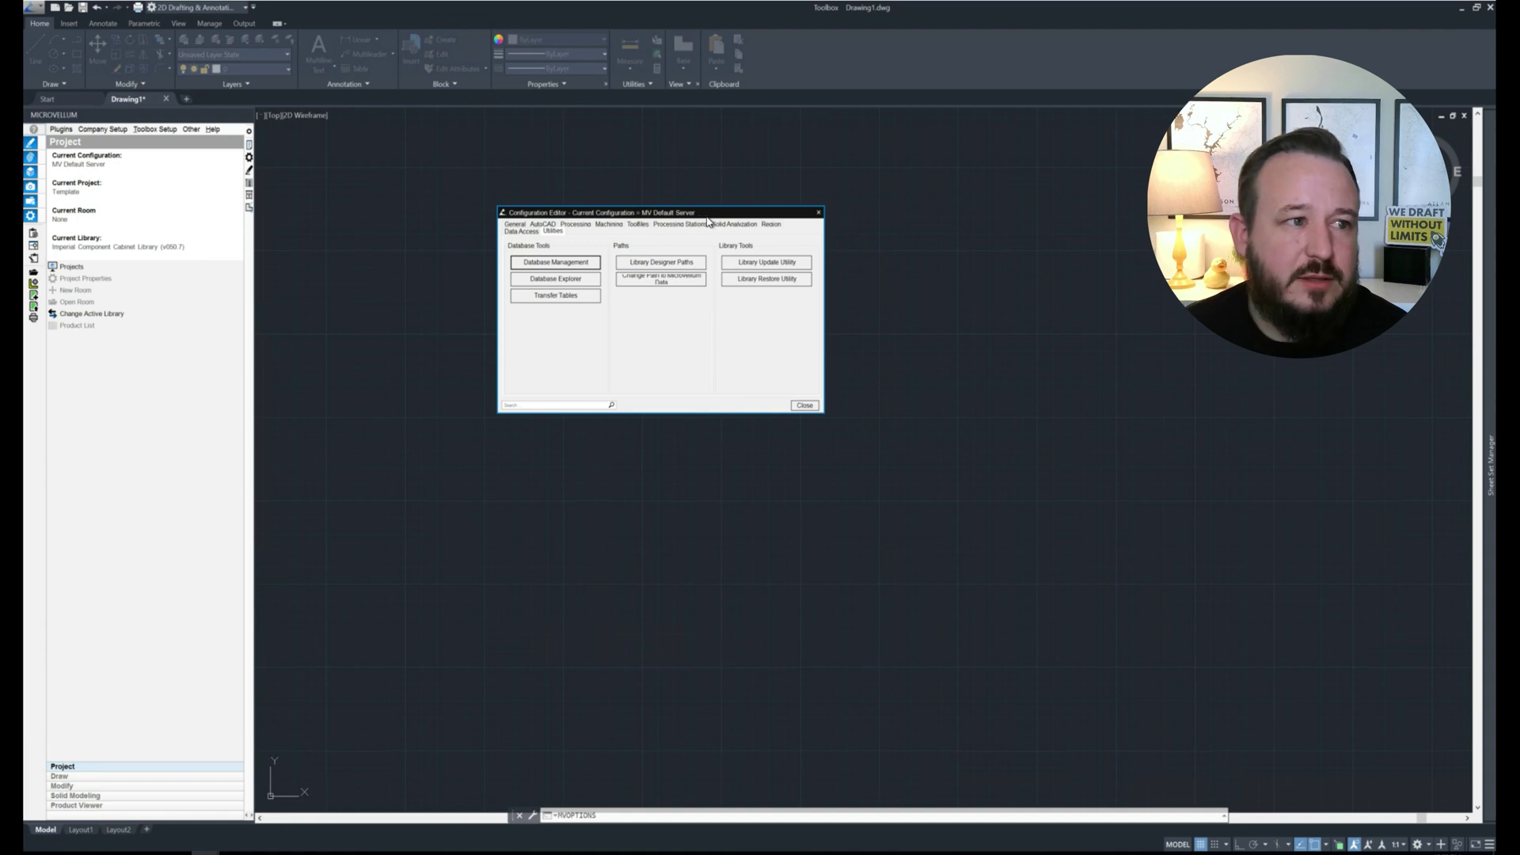
Step: Open Database Explorer and expand the Imperial Component Cabinet Library under the Microvellum Default database
click(555, 281)
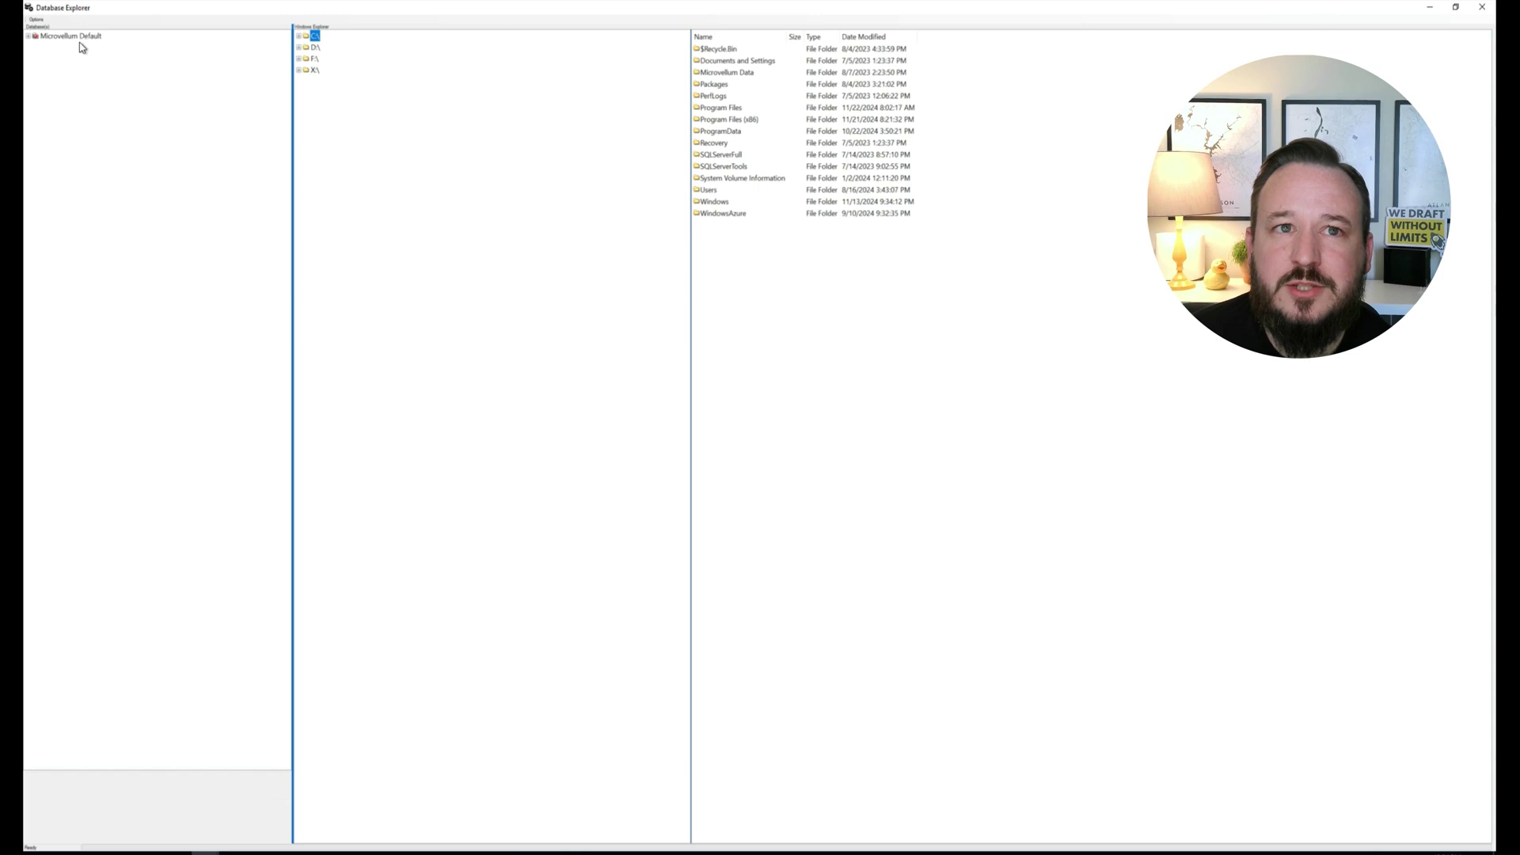
click(29, 36)
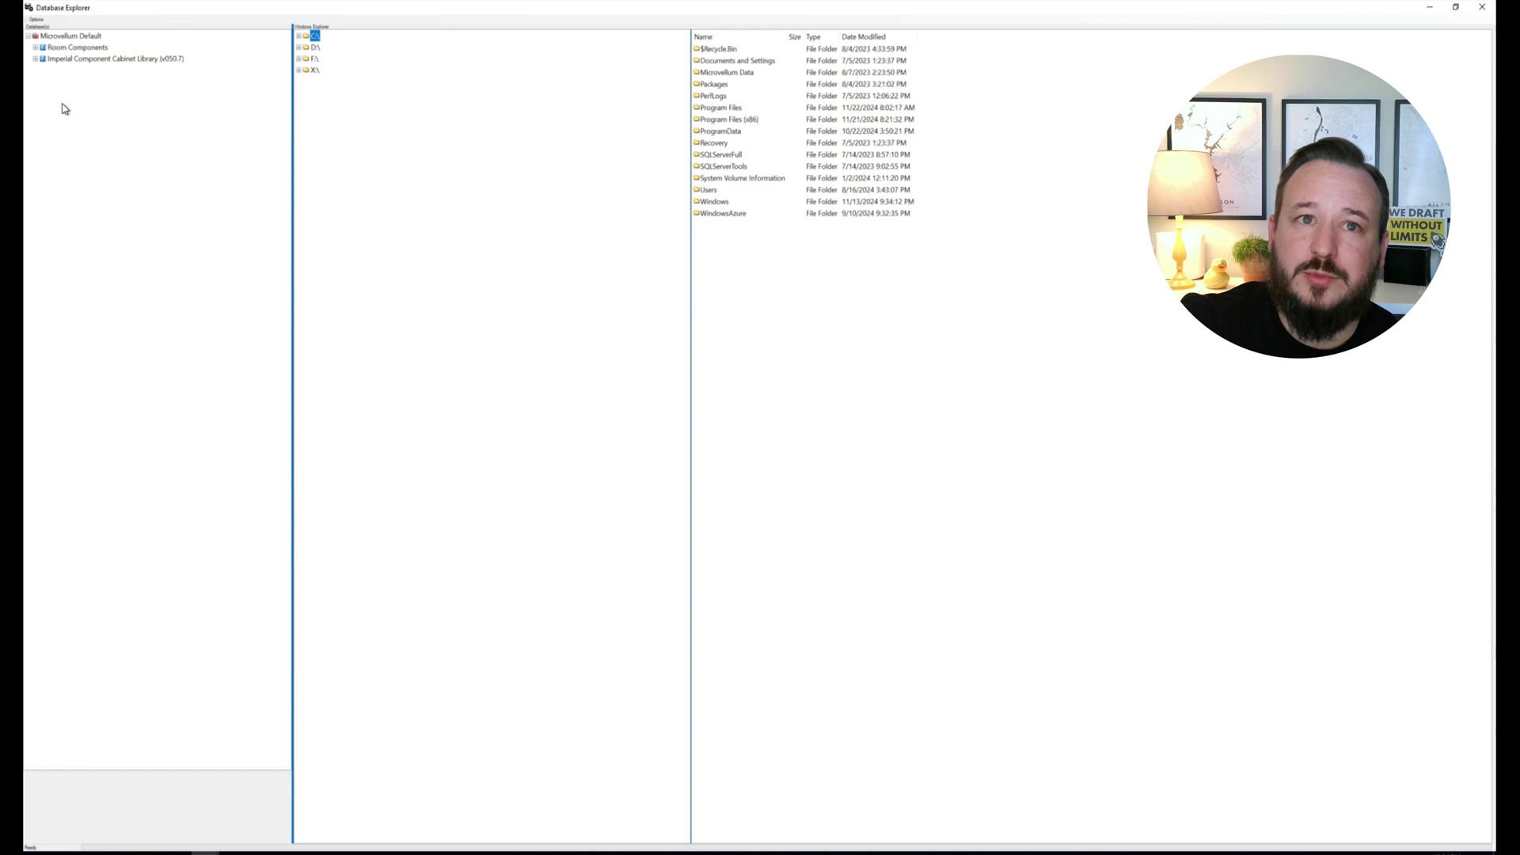
click(35, 59)
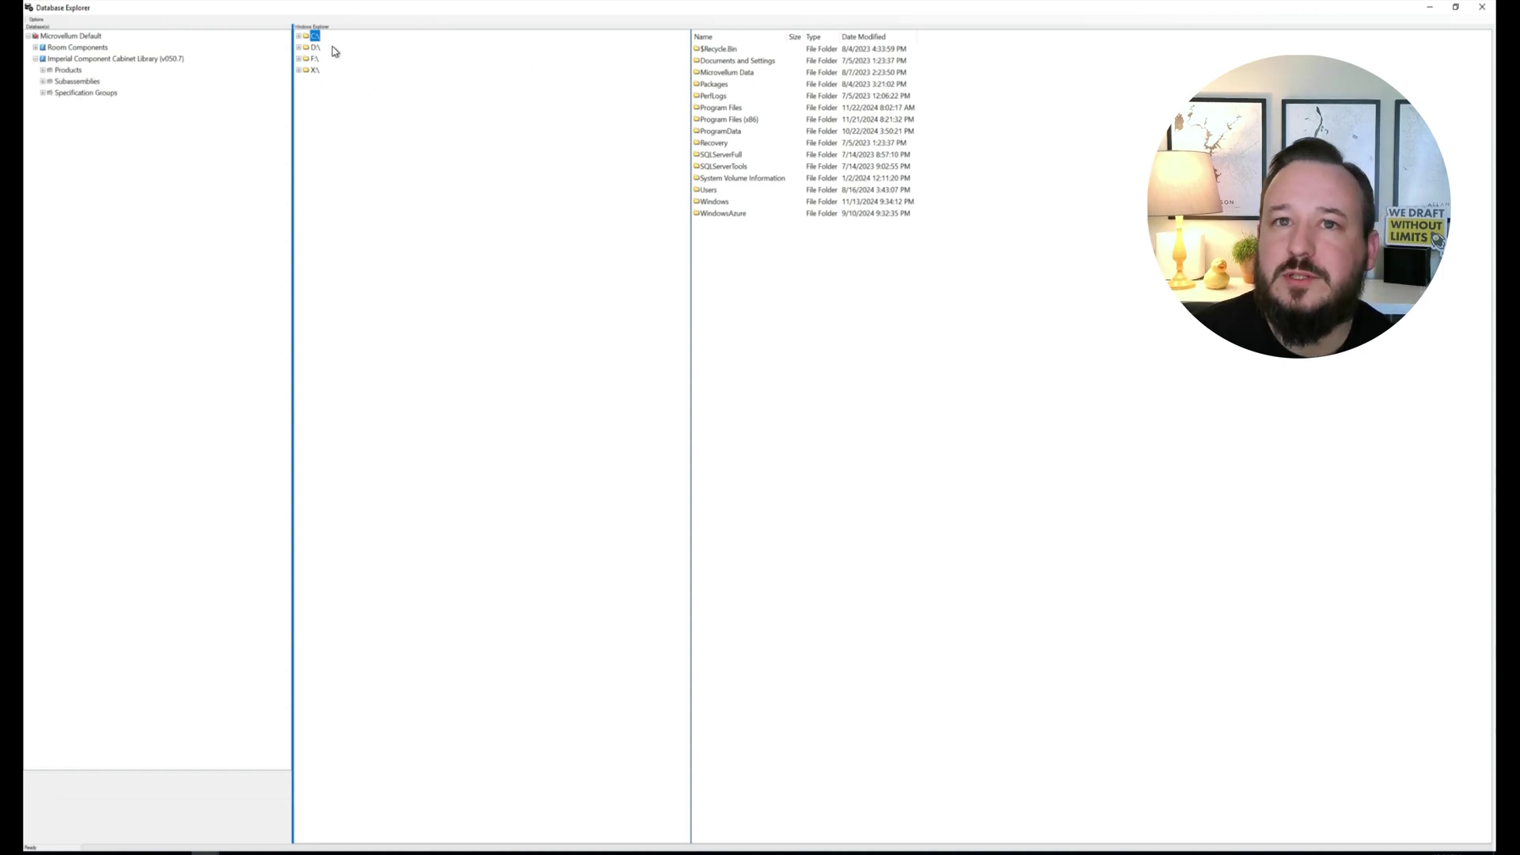
Step: Browse the C drive through the user's Desktop and DuckWorks Local Config to the Database Exports folder
double_click(310, 37)
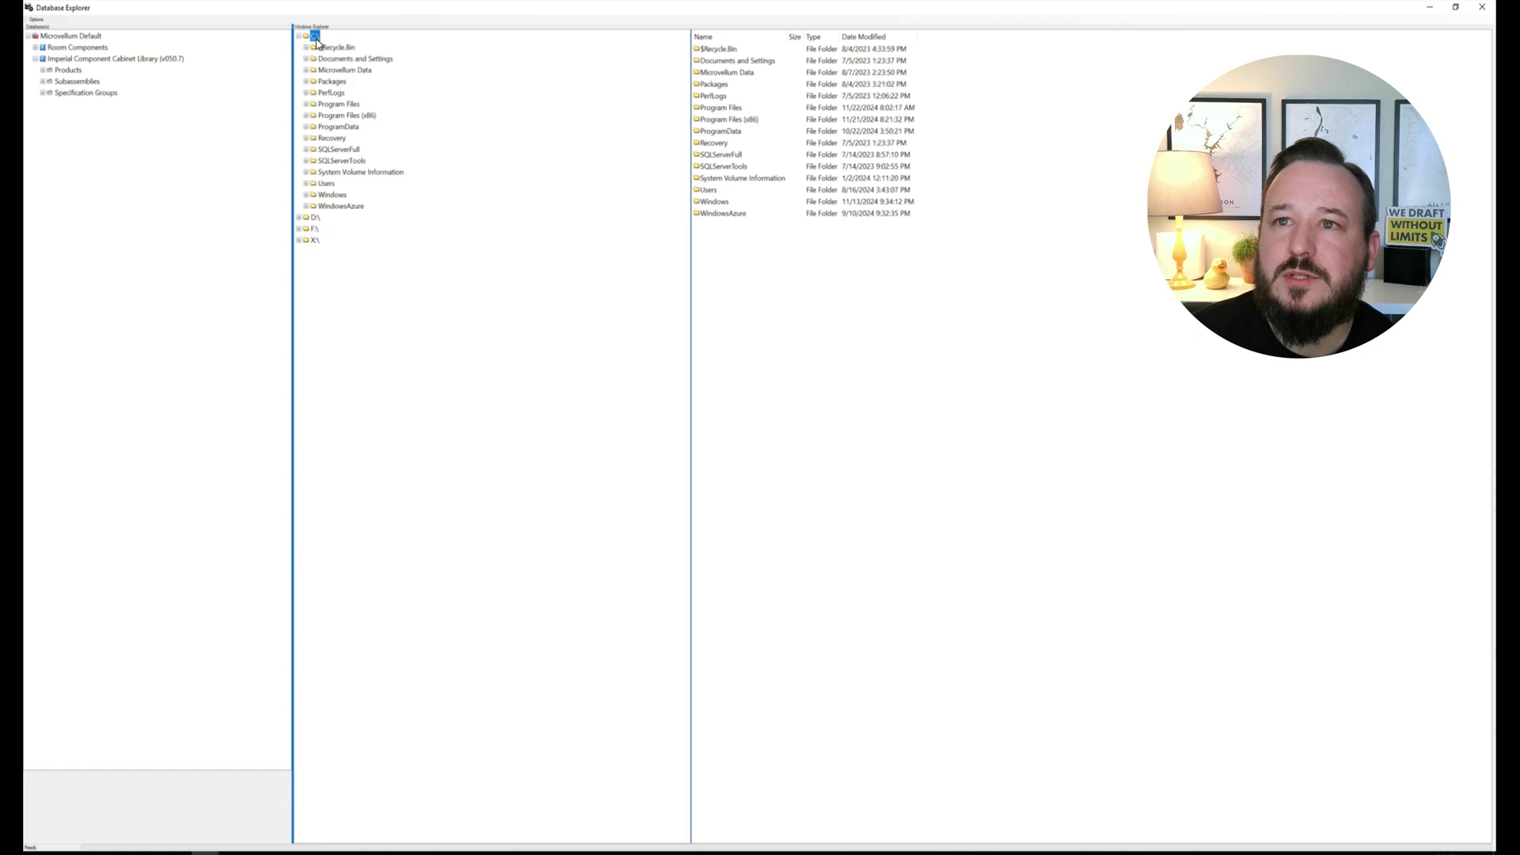
double_click(736, 73)
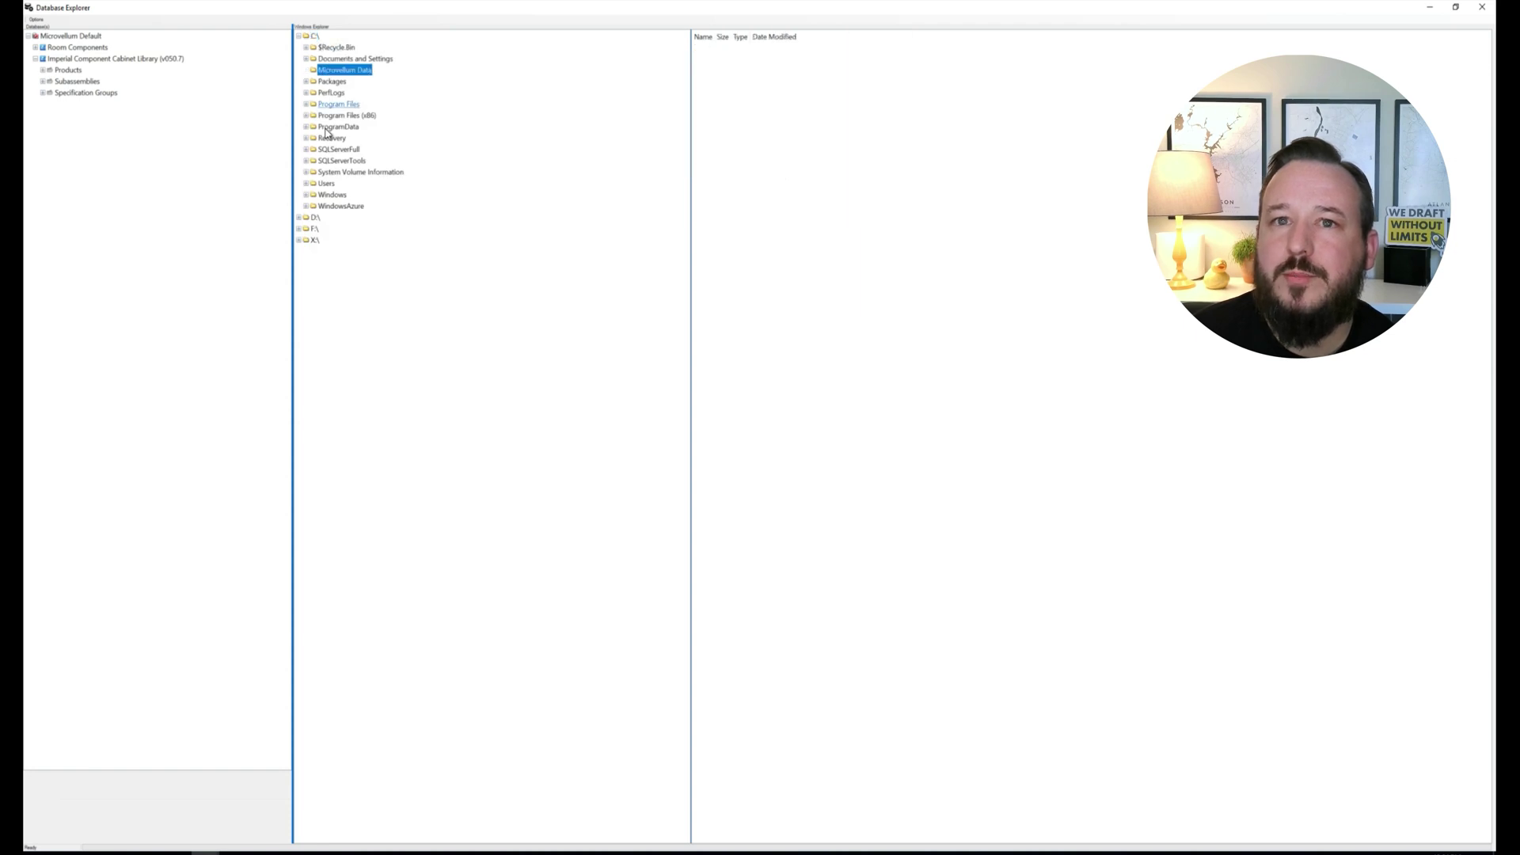
double_click(326, 185)
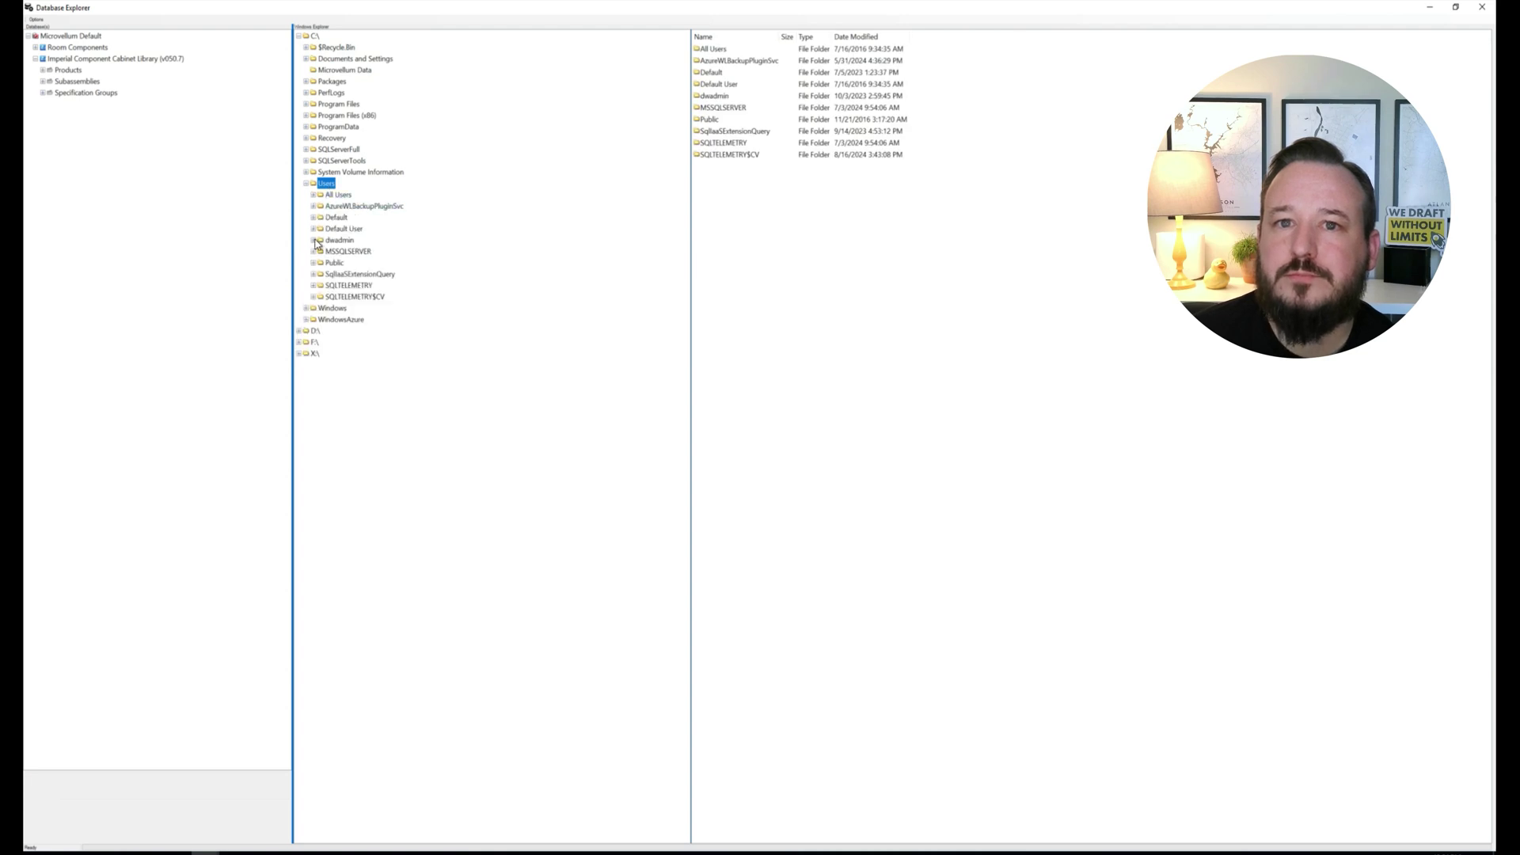
click(315, 241)
click(345, 298)
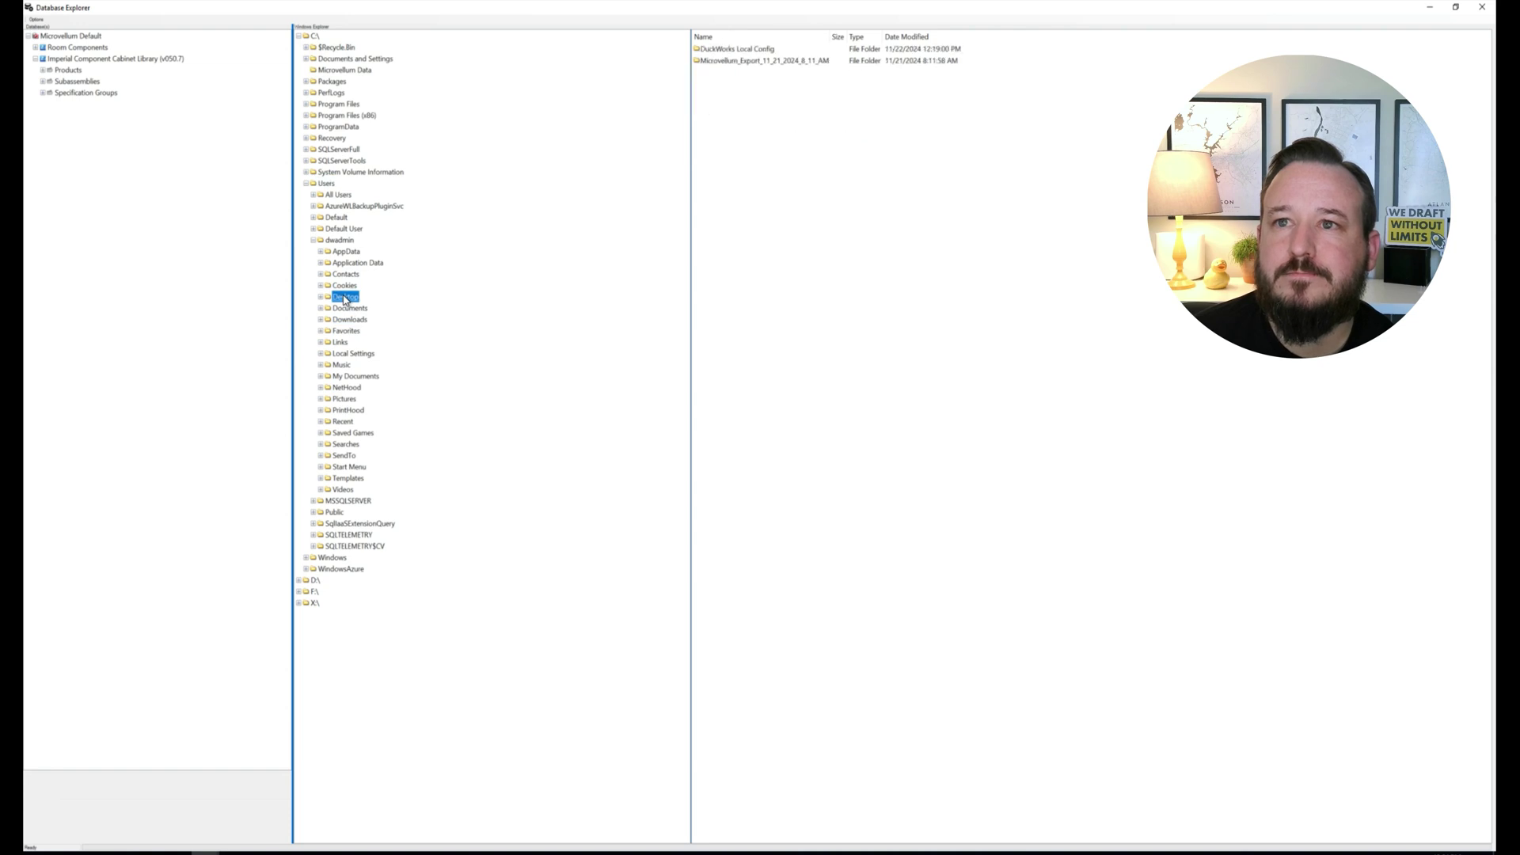
double_click(734, 50)
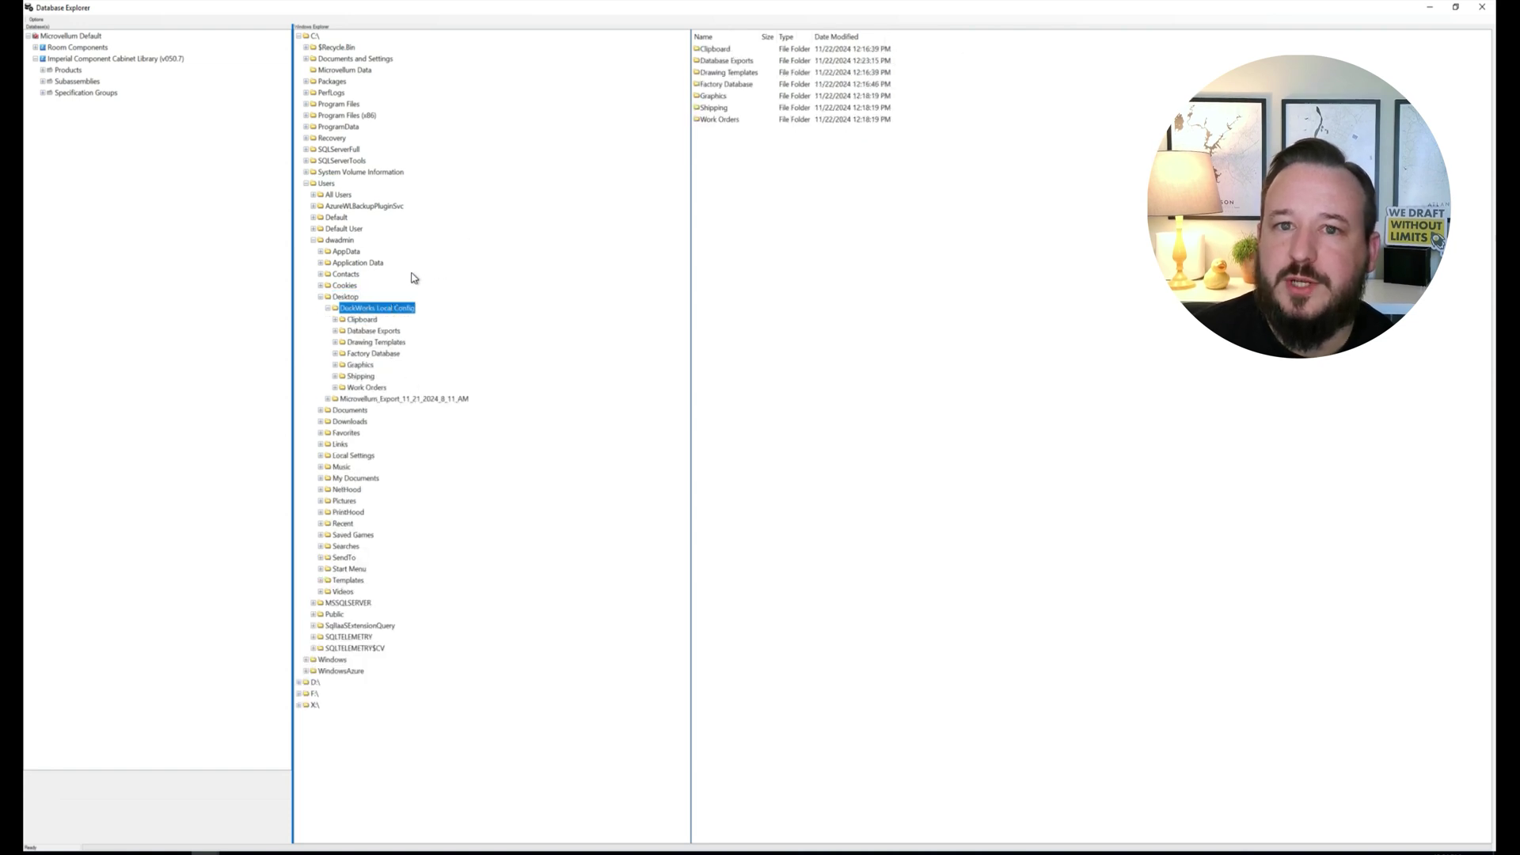
double_click(742, 62)
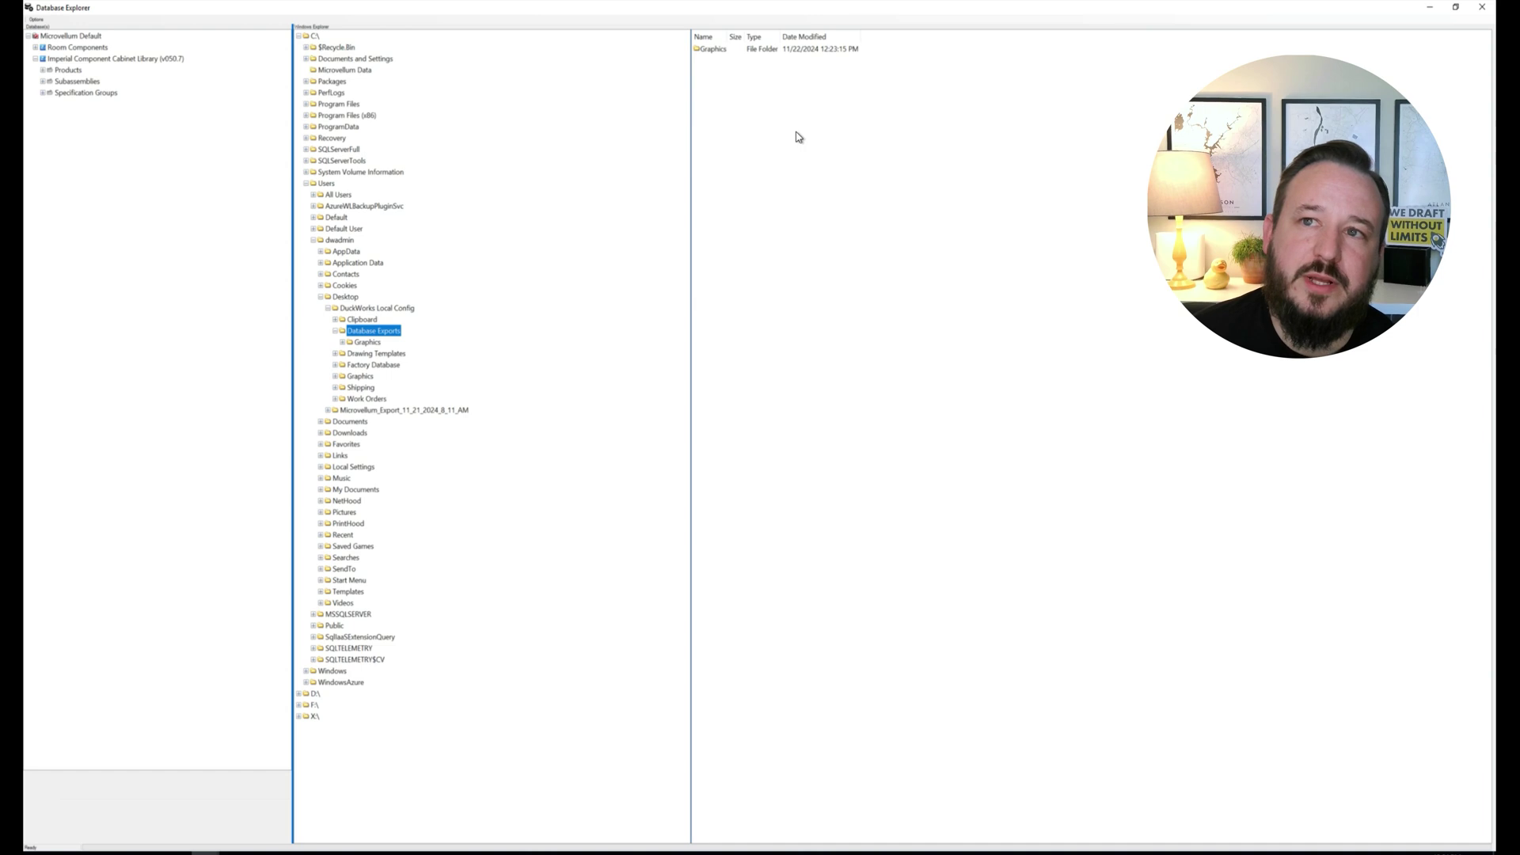
Step: Expand the library's specification groups to list the component files under HPDL, HPDL Grain, Paint Grade and Veneer
click(43, 93)
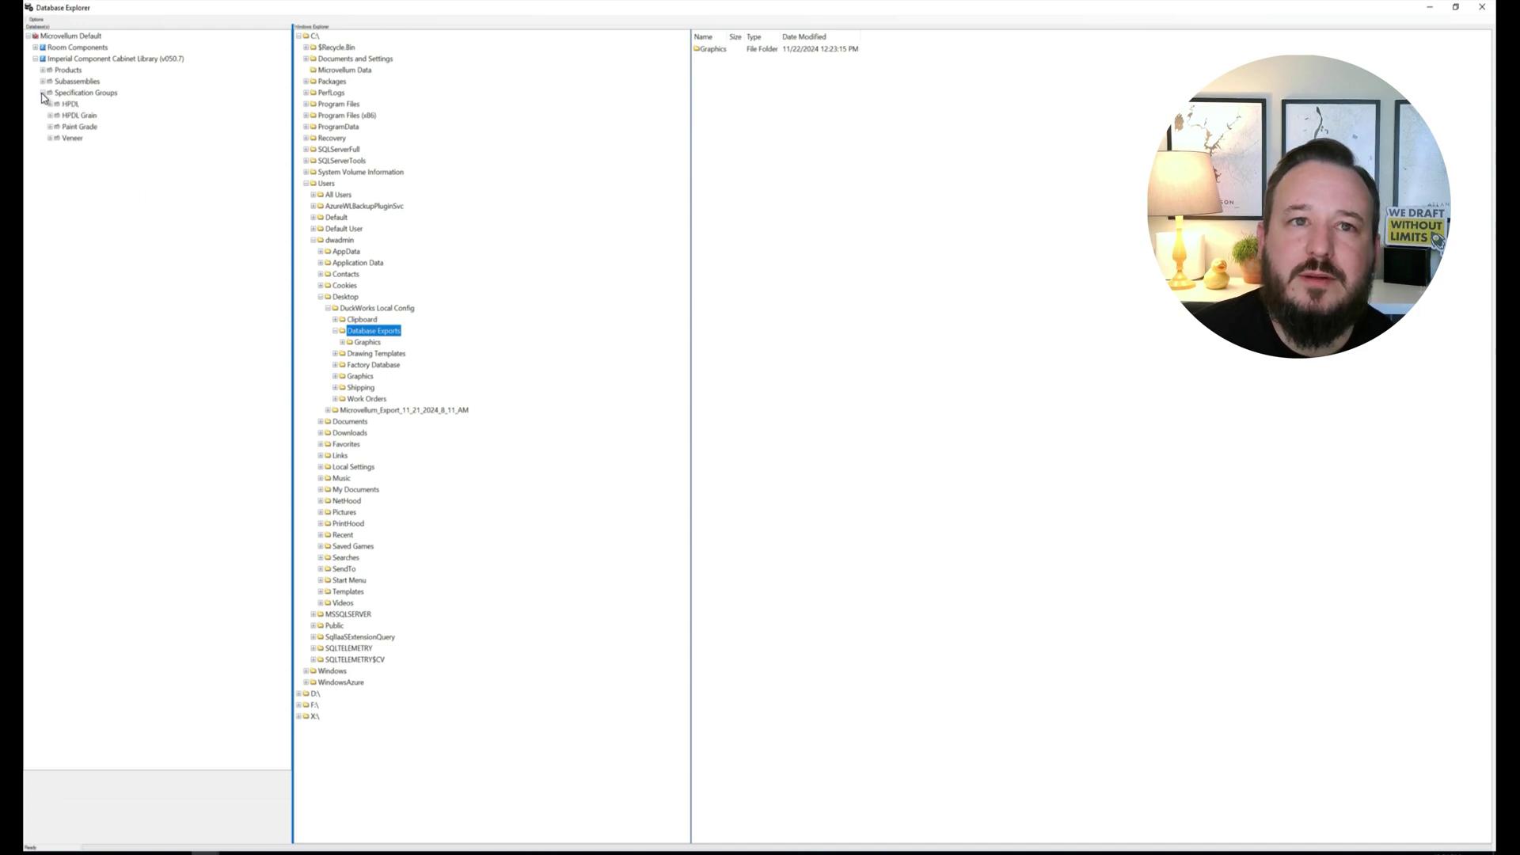
click(50, 104)
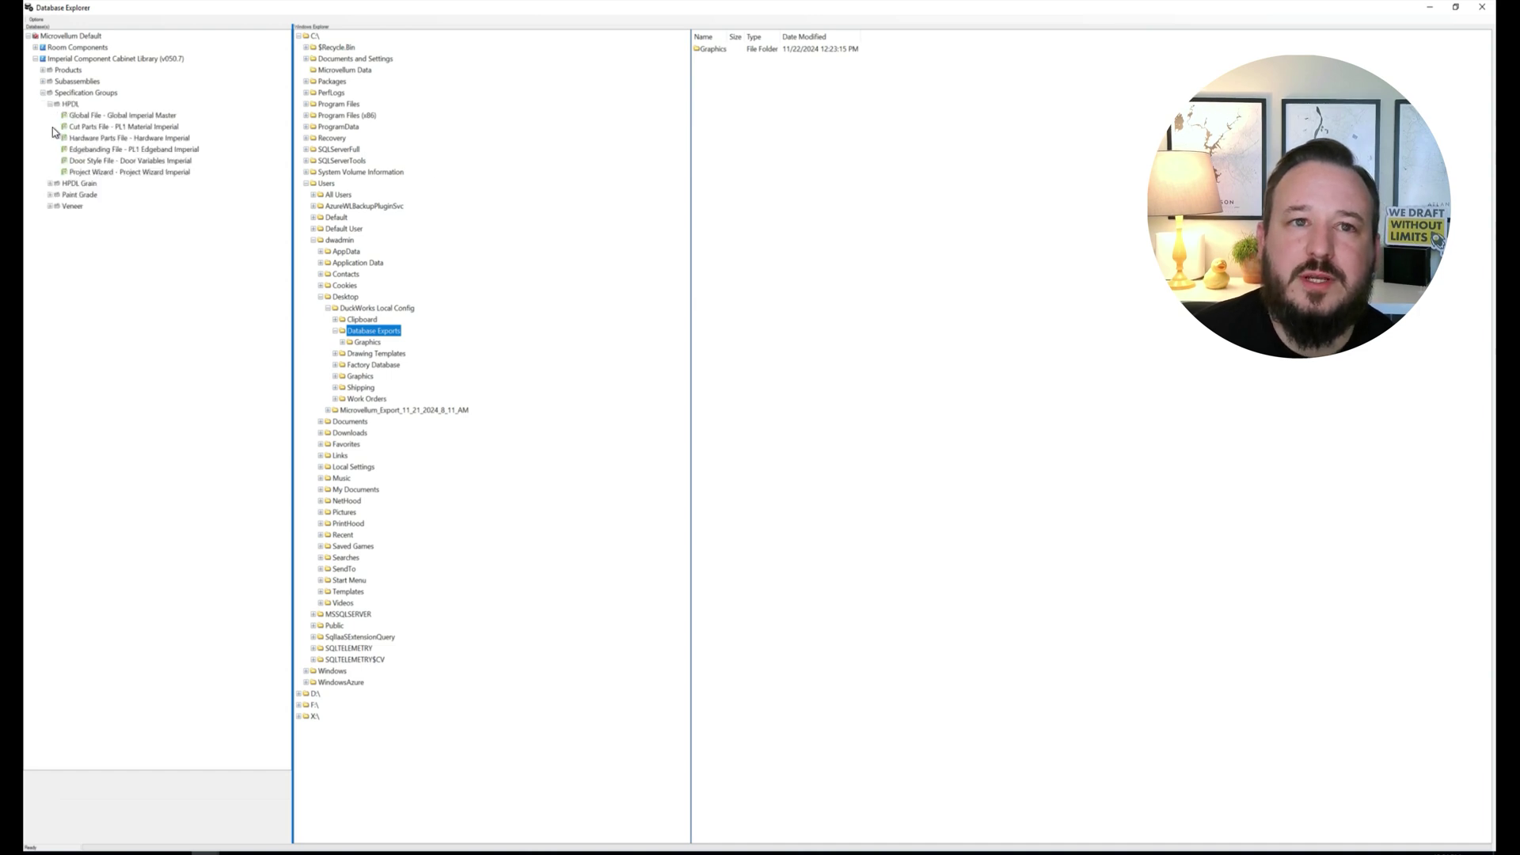
click(50, 184)
click(50, 263)
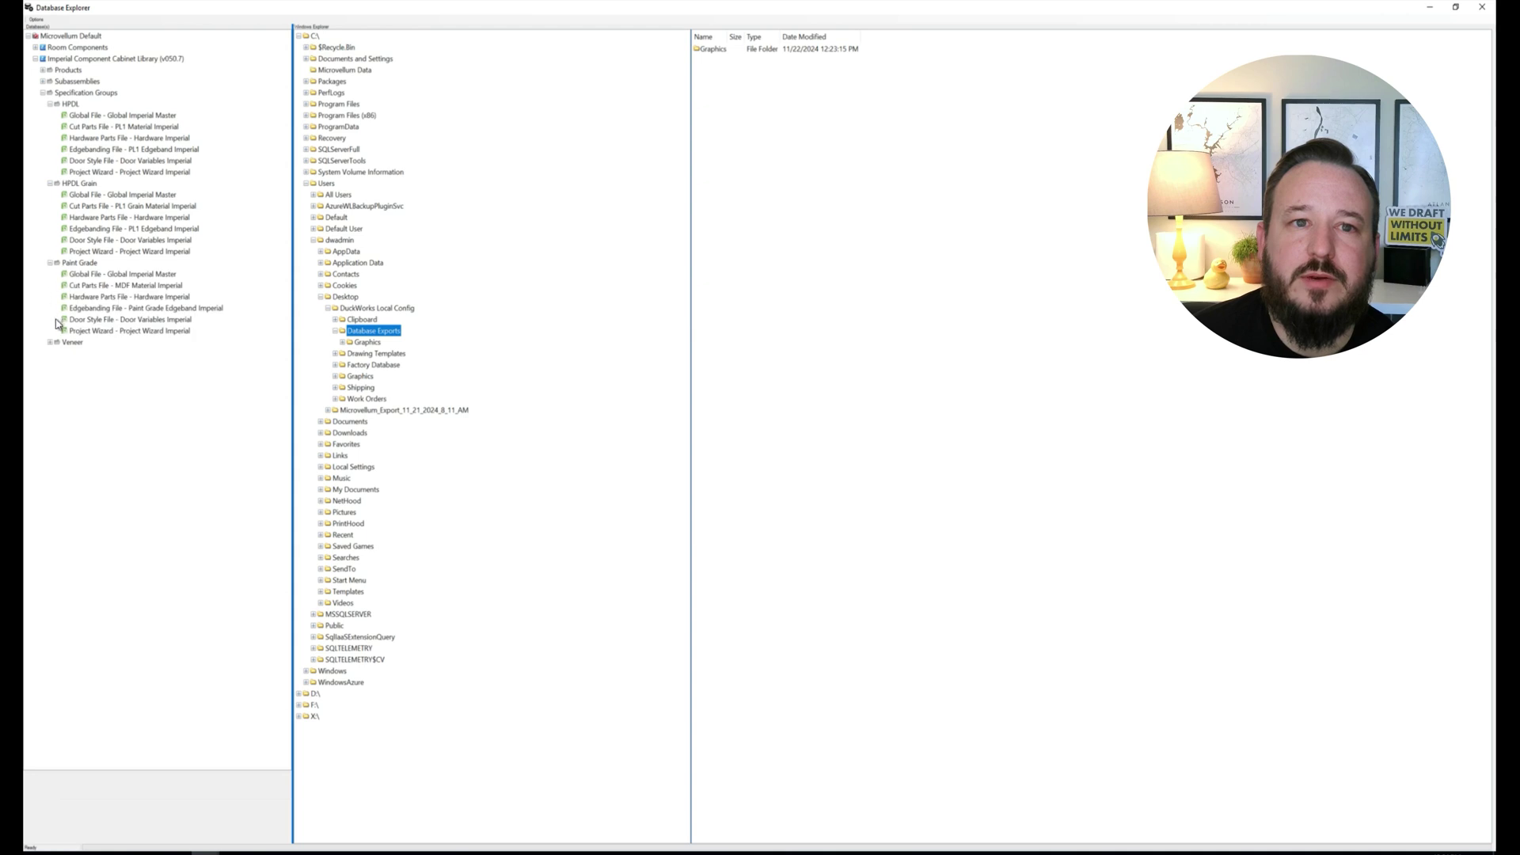
click(50, 342)
Step: Copy all component files of the four specification groups into Database Exports, agreeing to overwrite duplicates
click(107, 118)
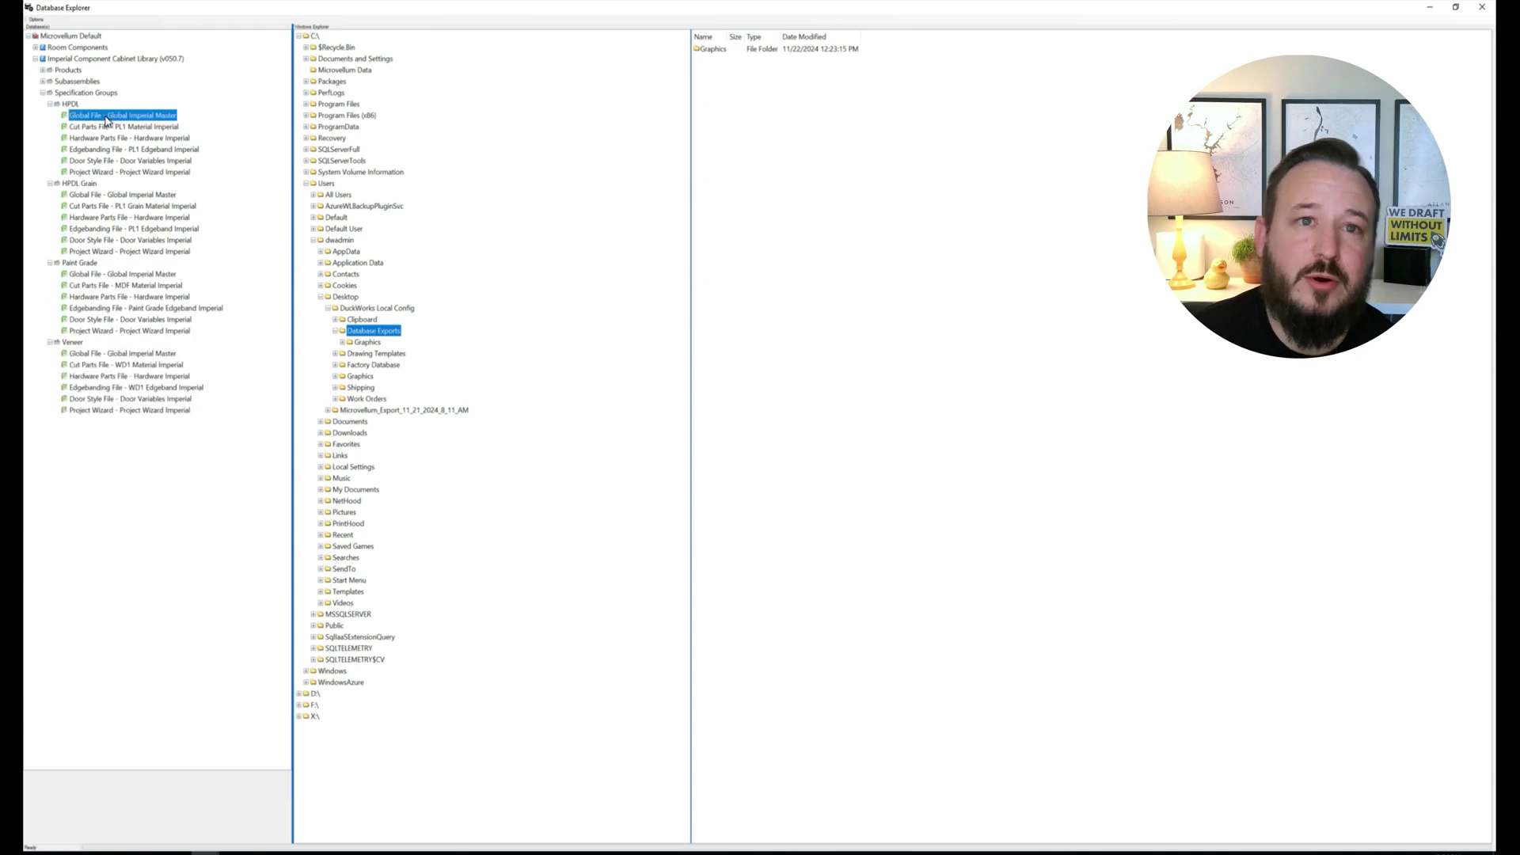
shift+click(149, 411)
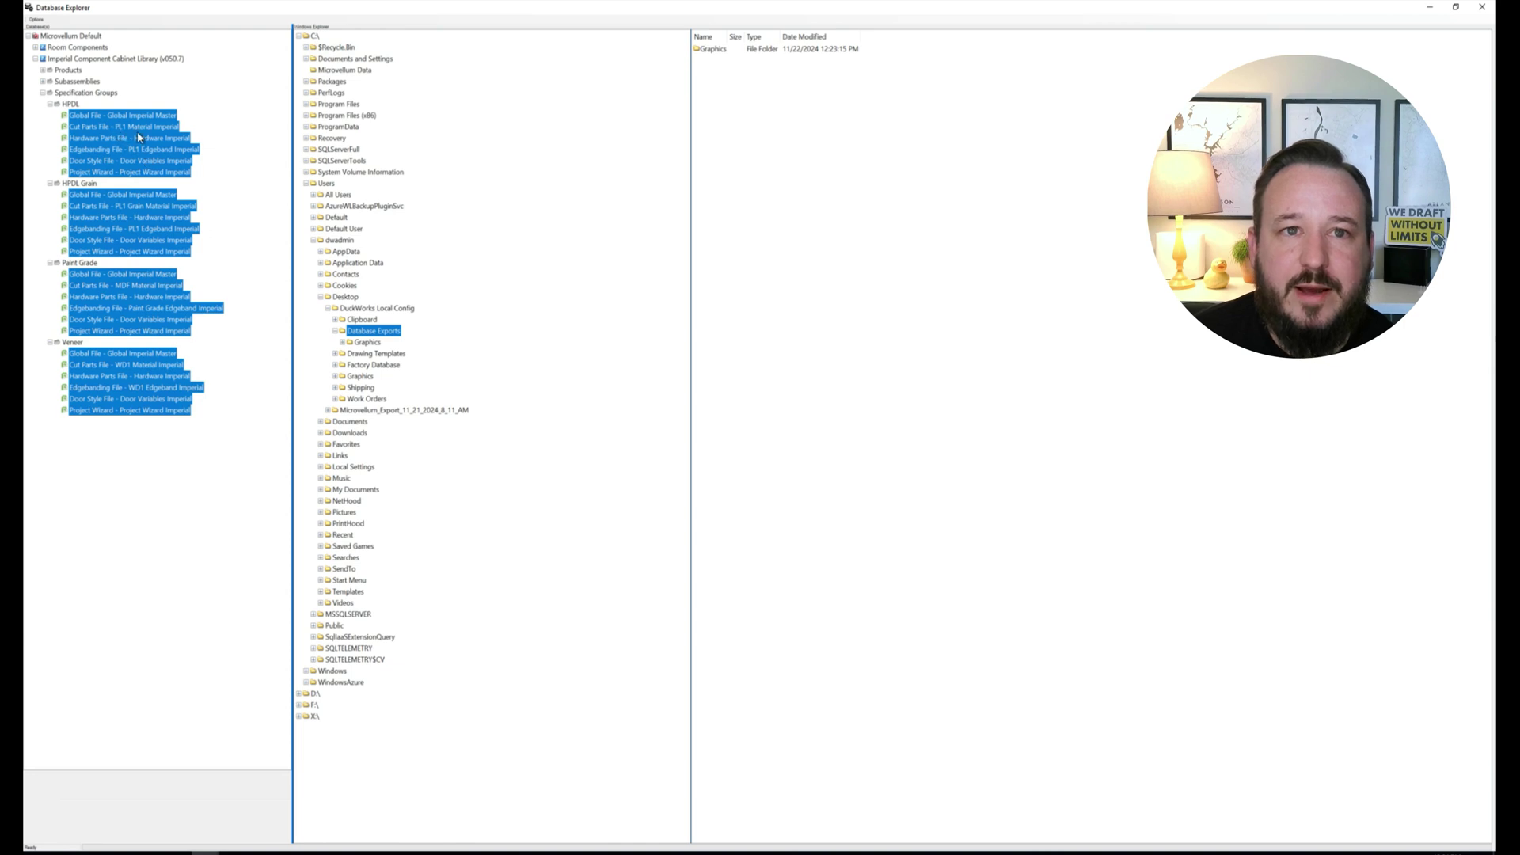
drag(136, 131, 388, 337)
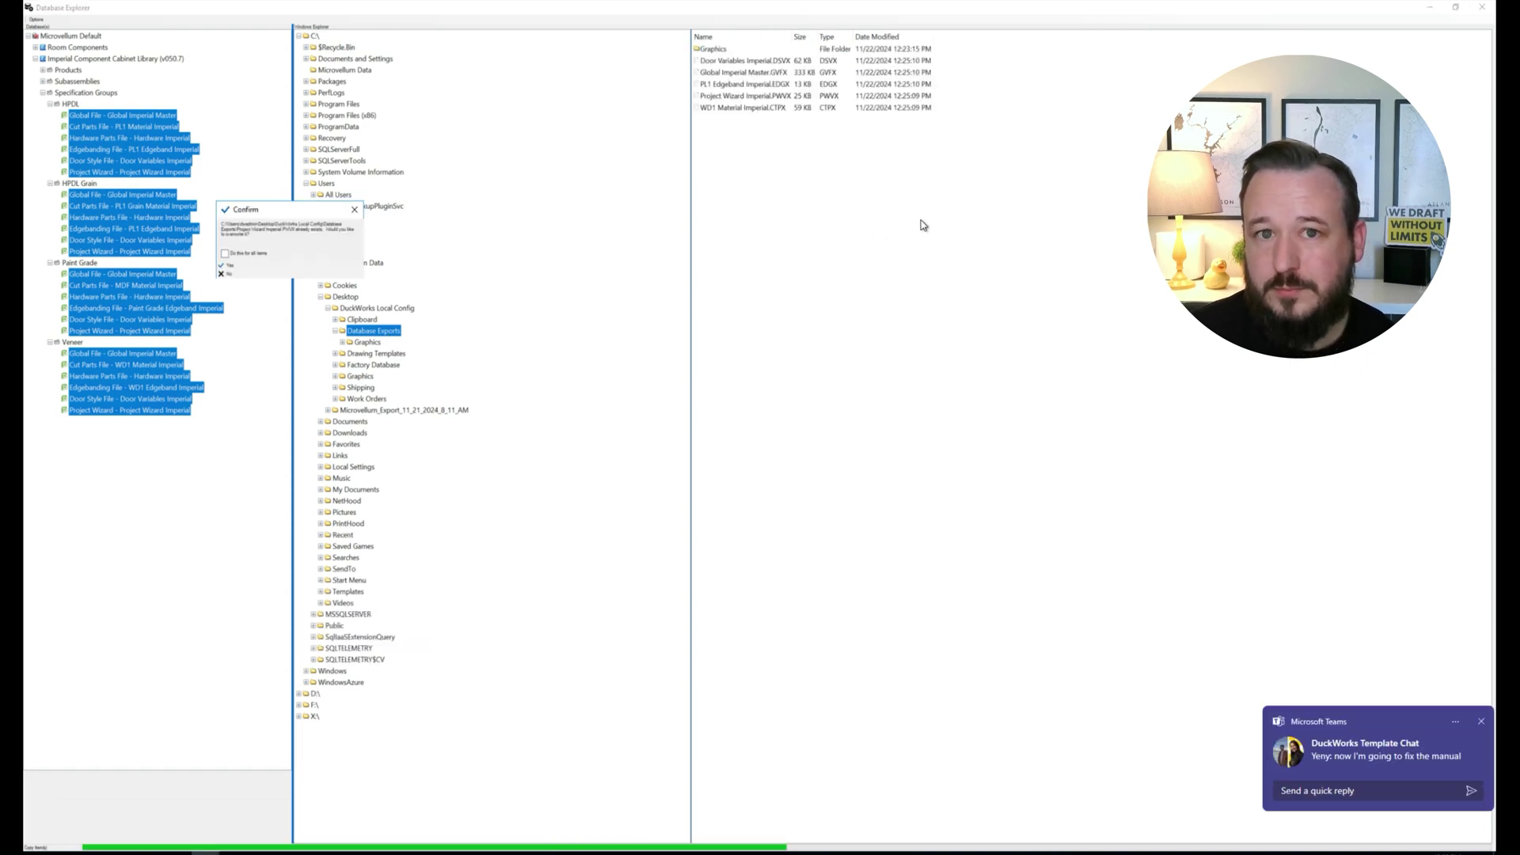
click(227, 265)
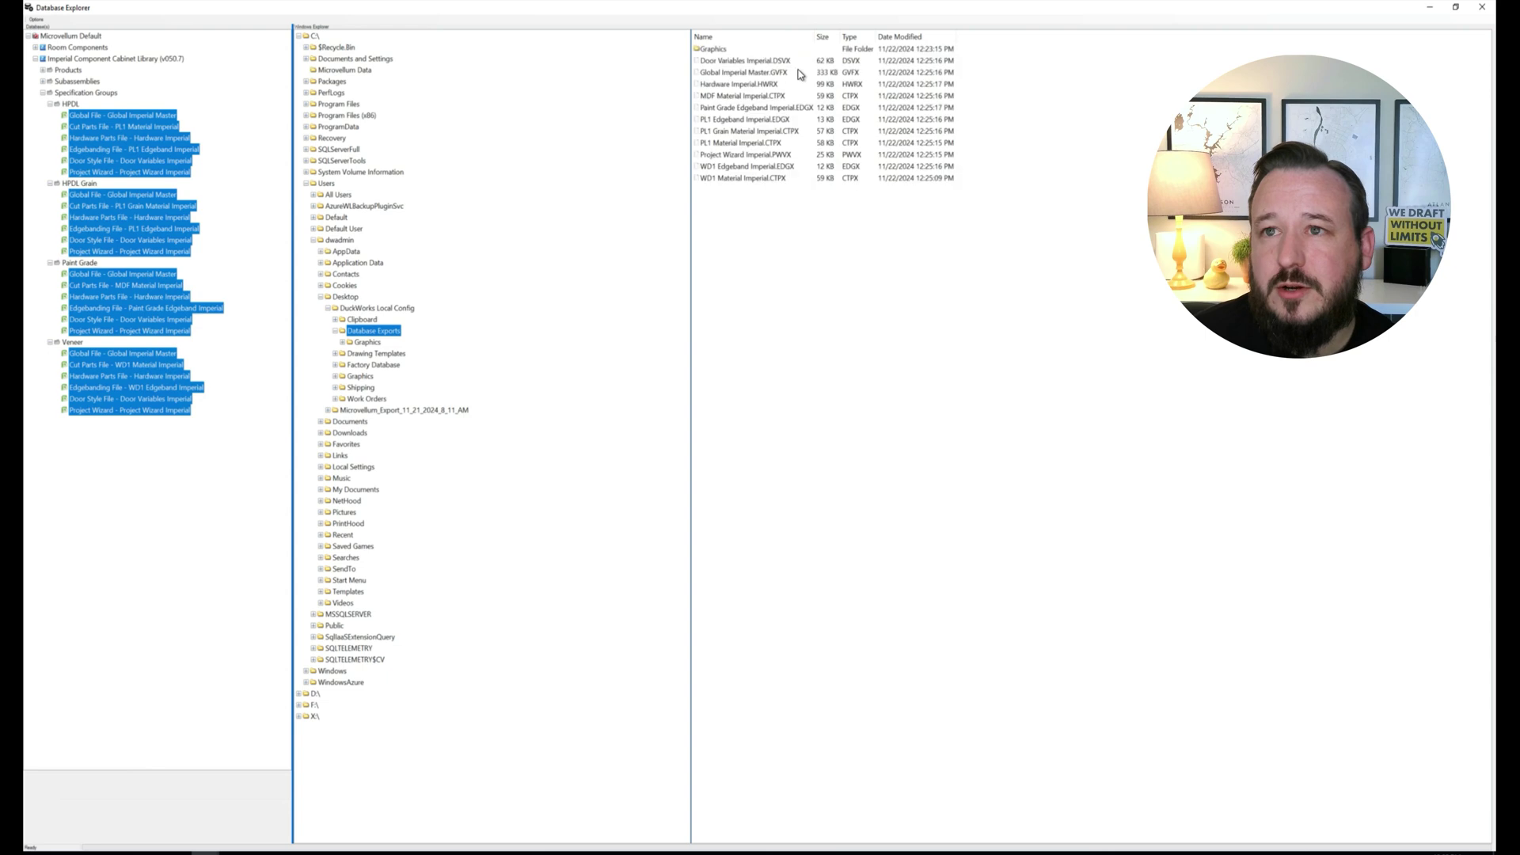
Step: Check the exported material, edgeband, hardware and door variable files in Database Exports
click(748, 178)
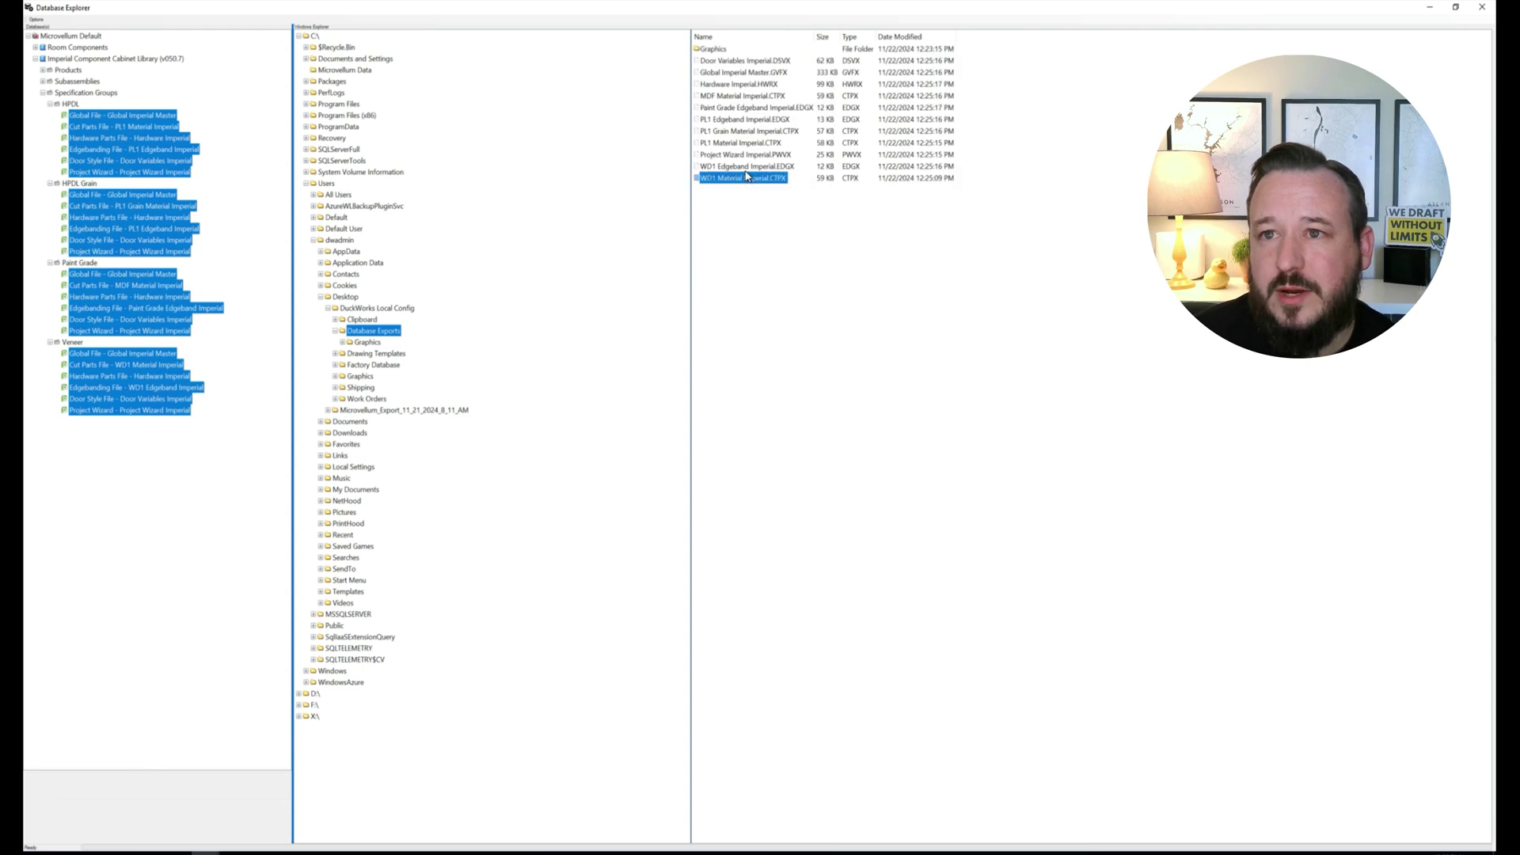
click(747, 166)
click(746, 119)
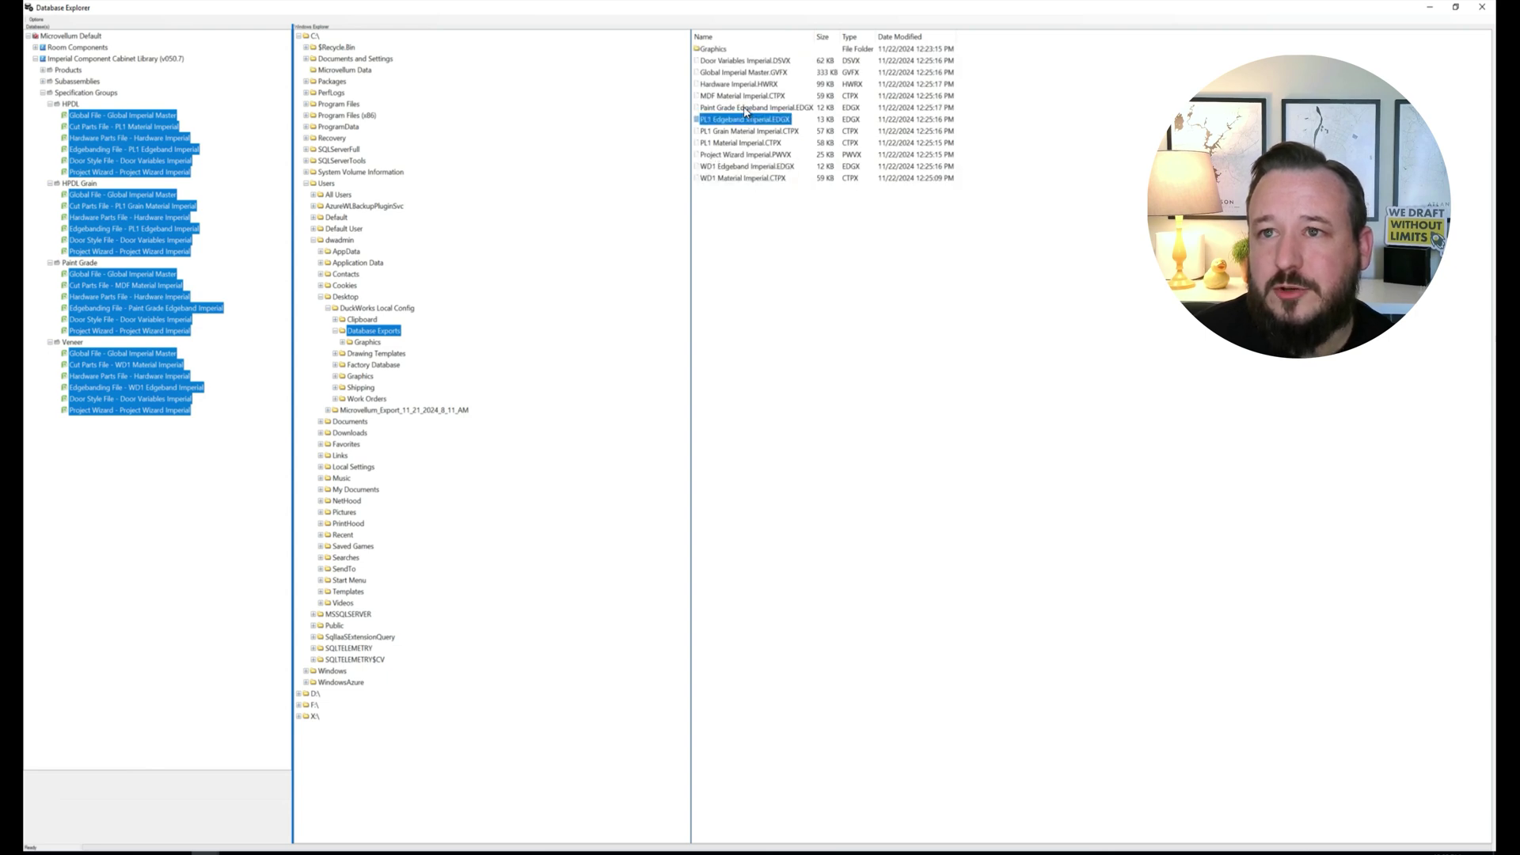
click(746, 107)
click(744, 95)
click(744, 83)
click(742, 61)
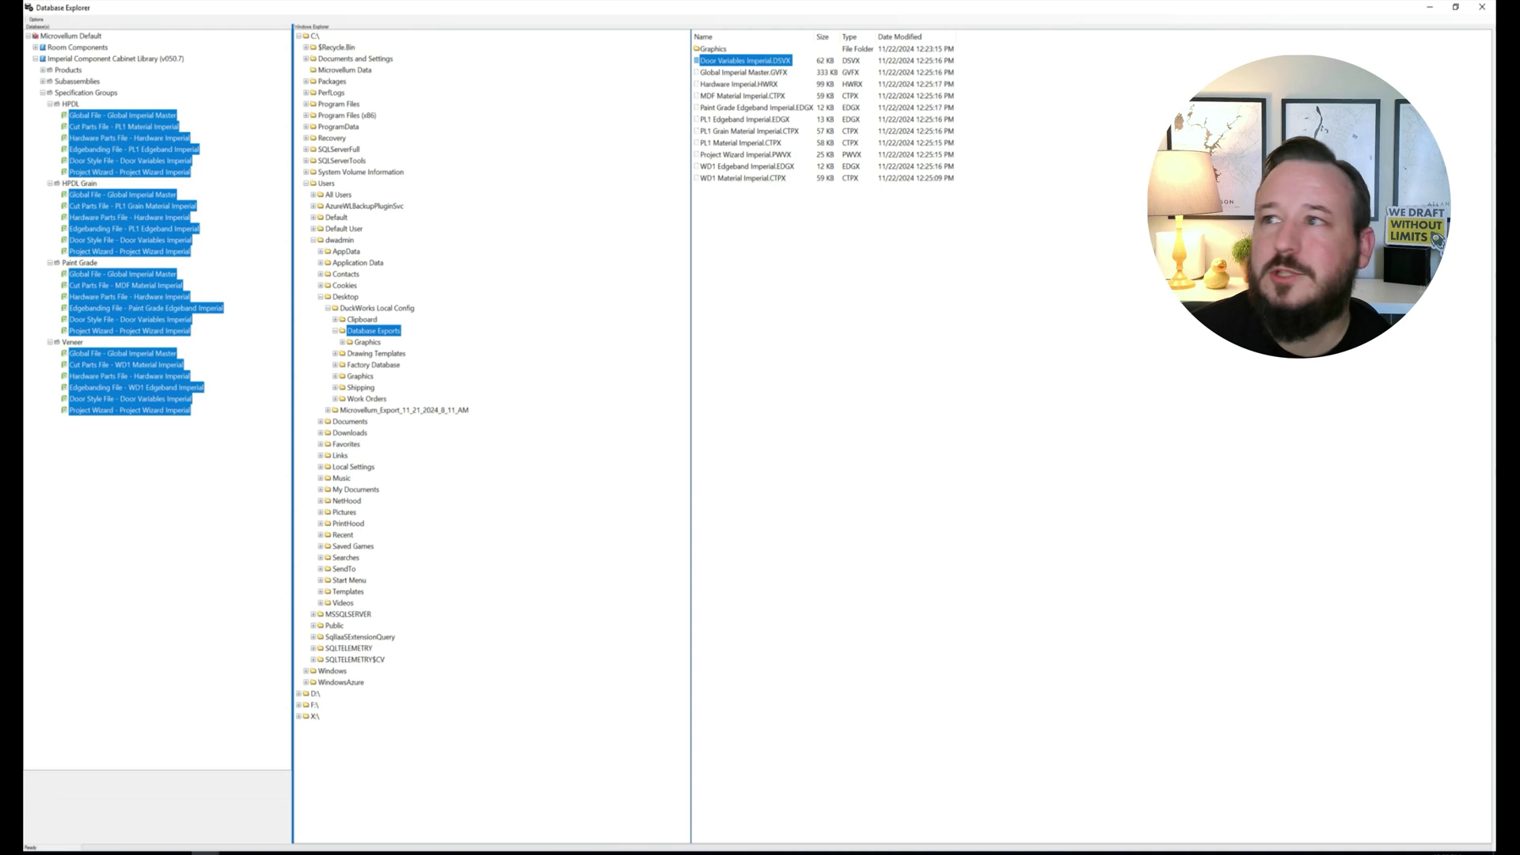
Step: Close Database Explorer, acknowledge the restart notice and close the Configuration Editor
click(1483, 11)
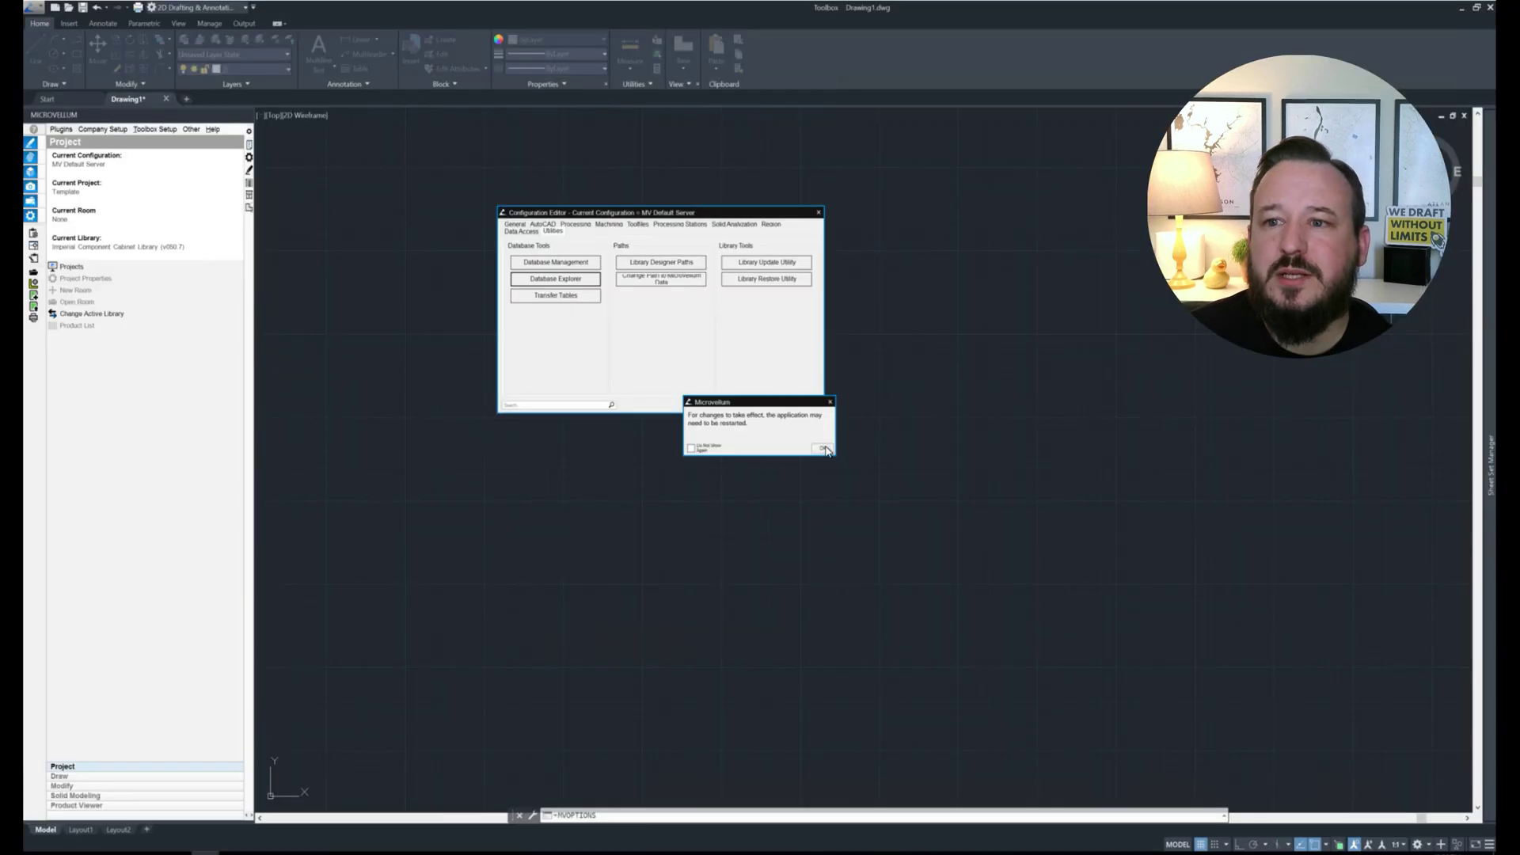
click(823, 448)
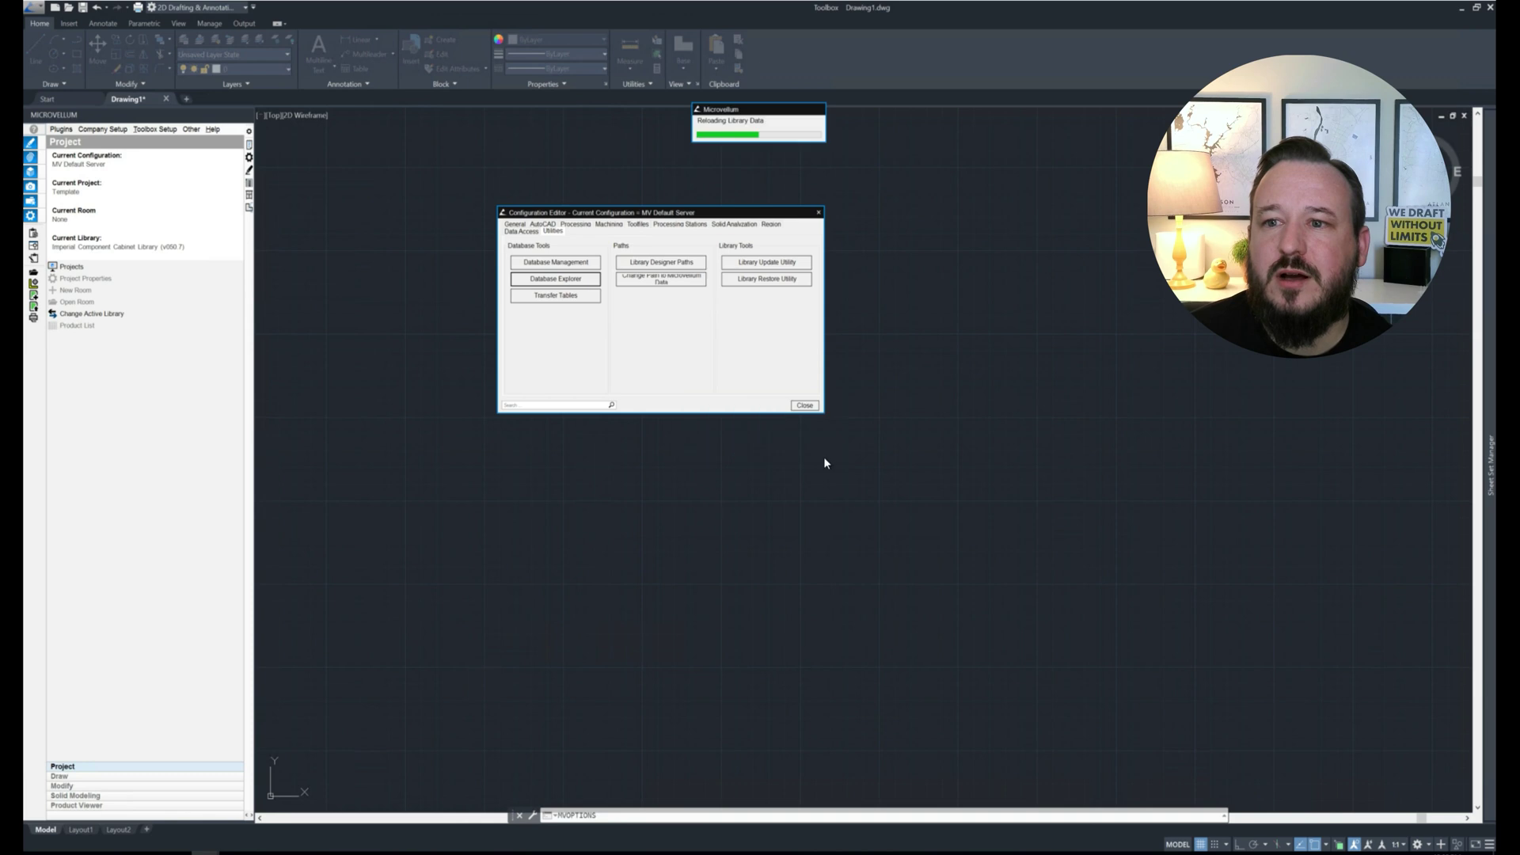
click(804, 405)
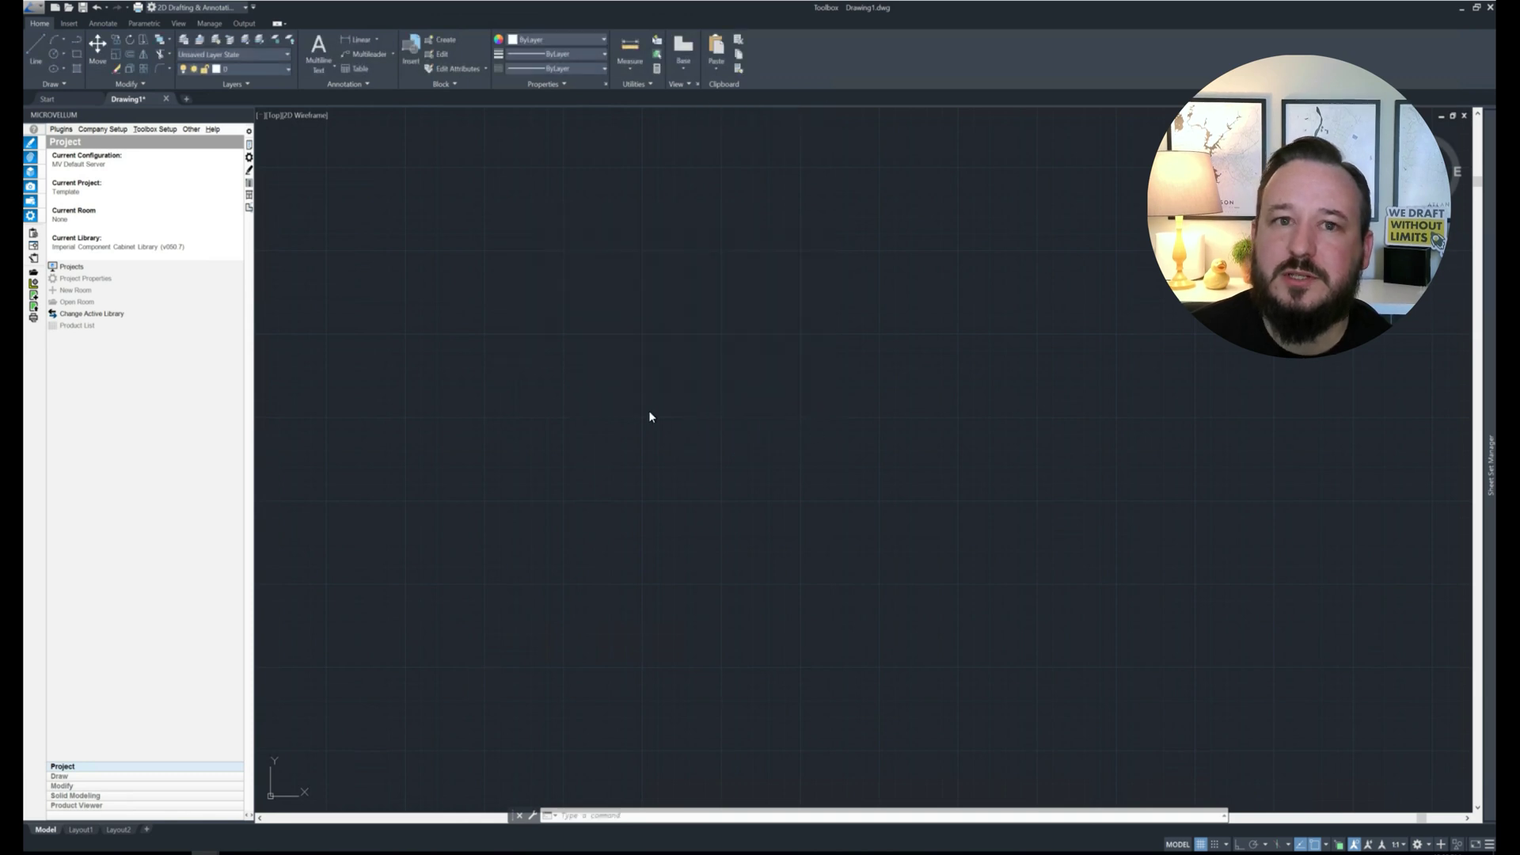
Step: Open the library specification groups in the Workbook Designer and maximize the factory workbook
click(144, 131)
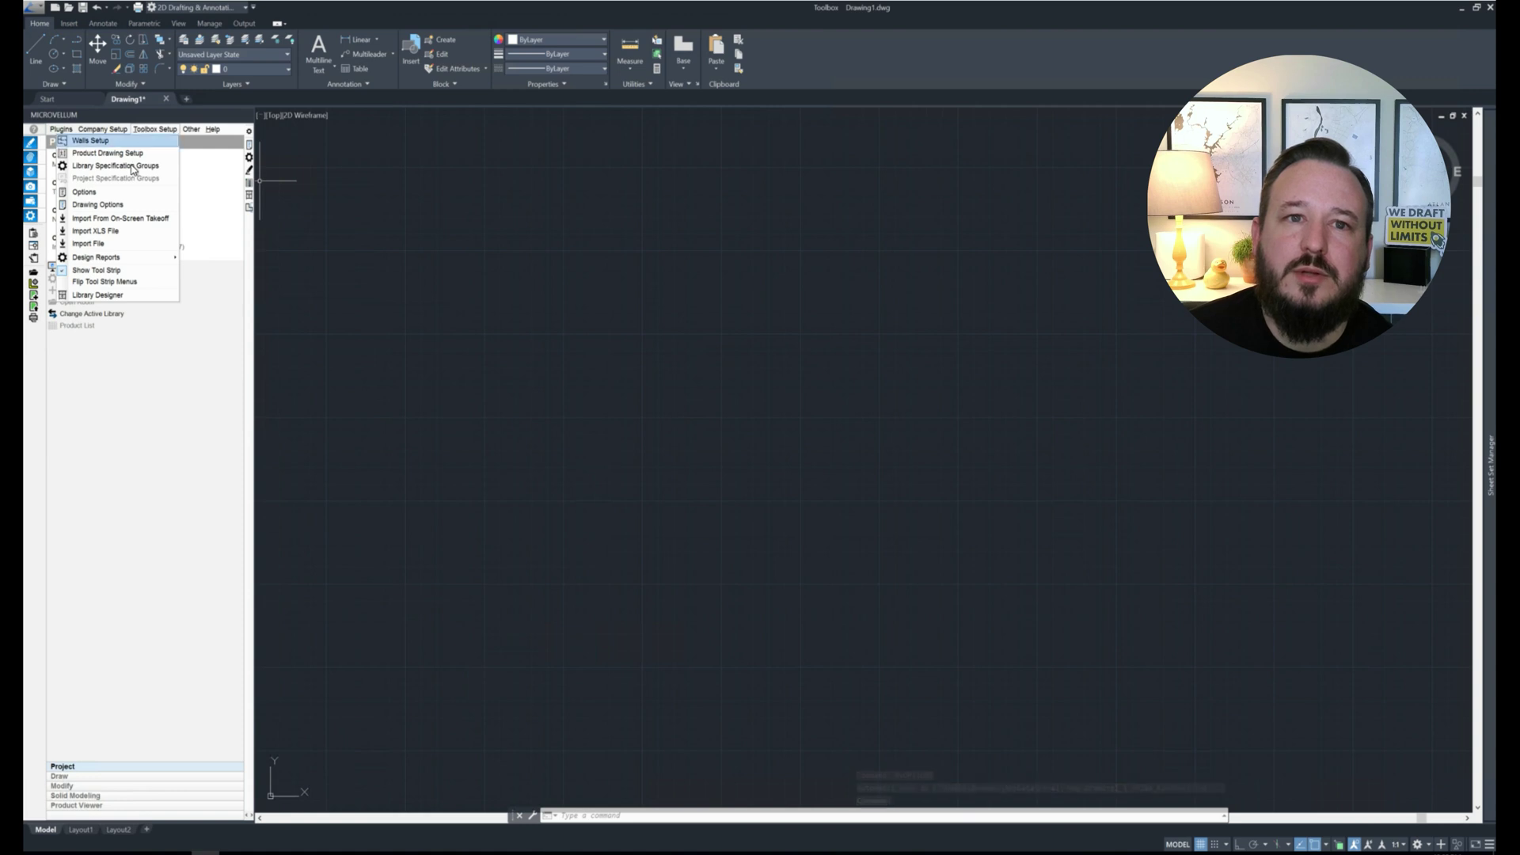
click(132, 166)
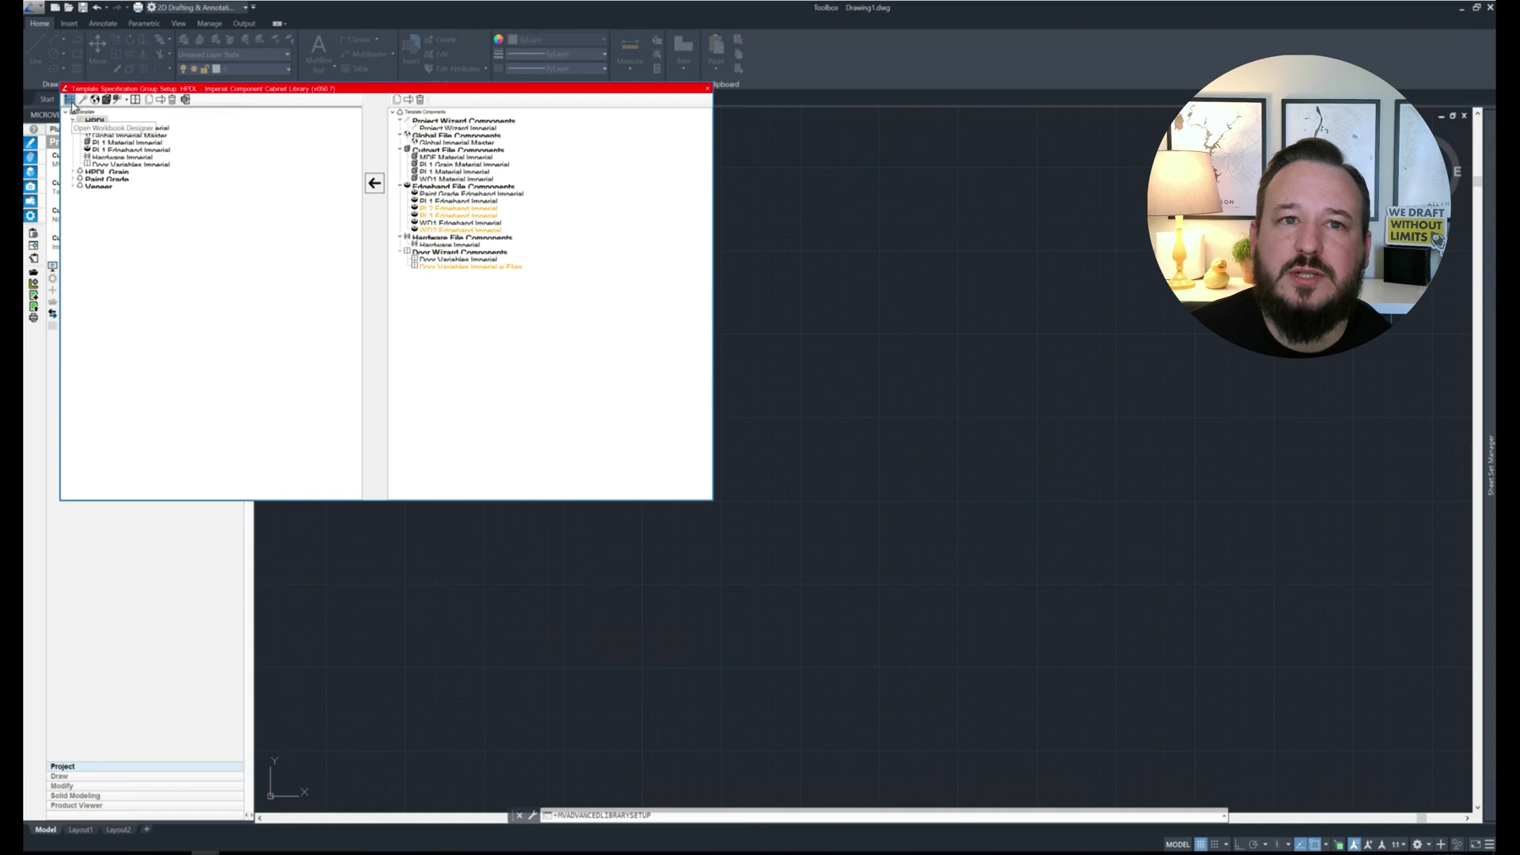
click(70, 100)
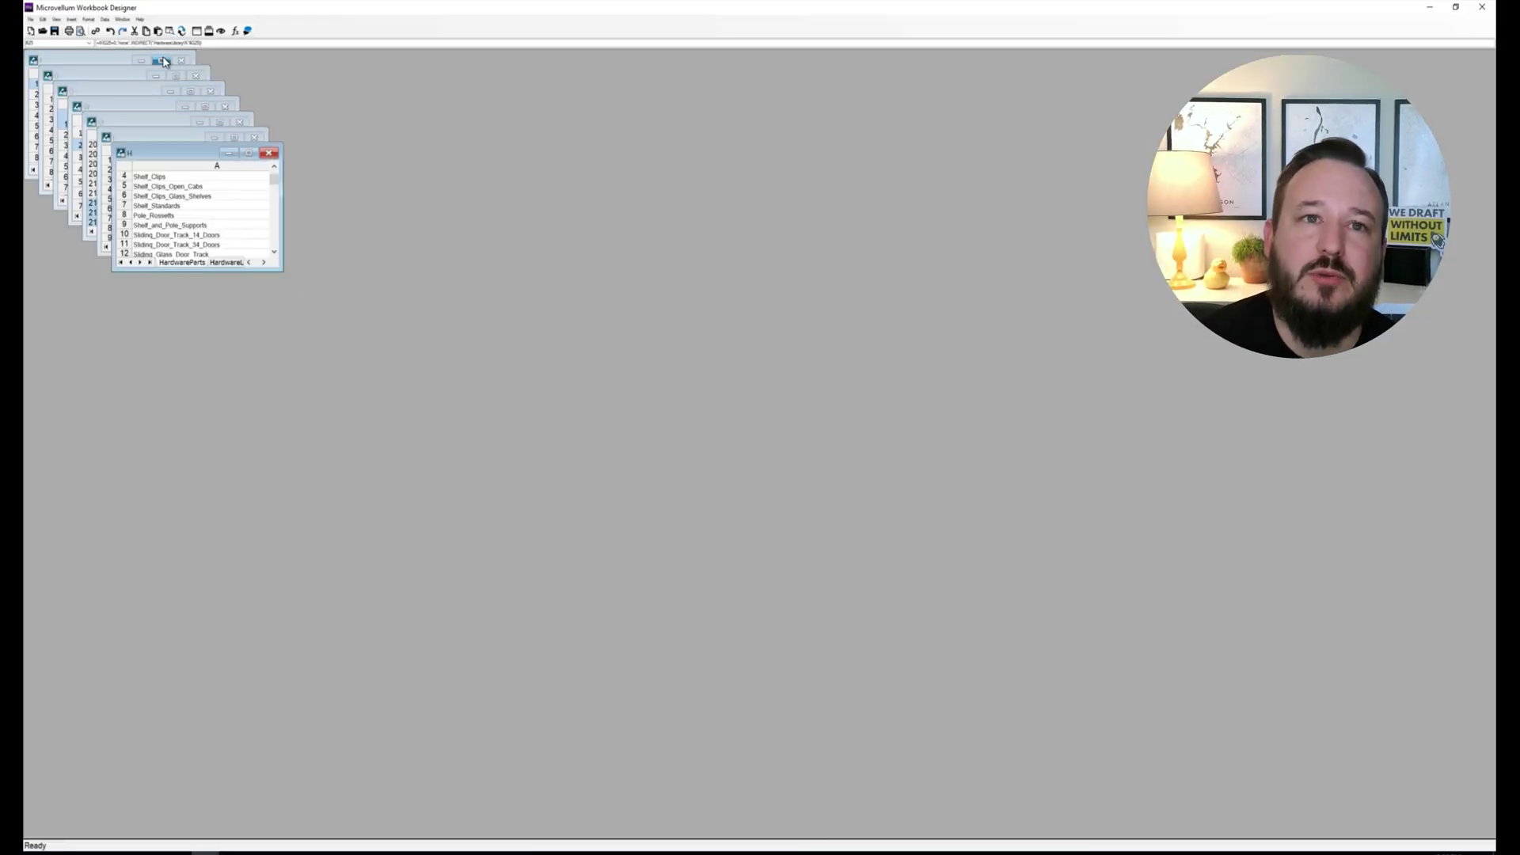
click(164, 53)
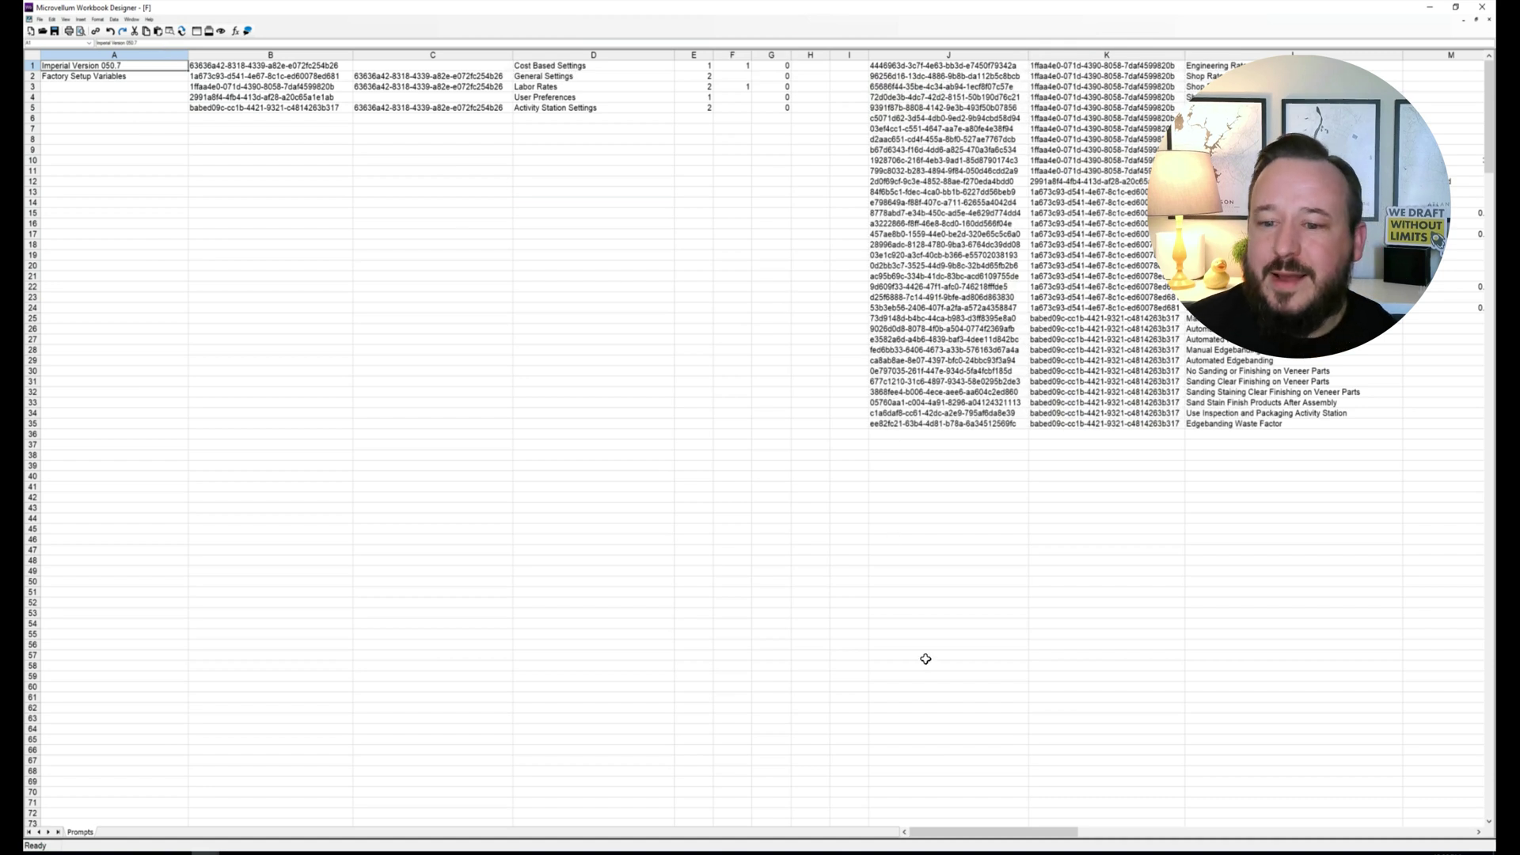
Step: Review the factory workbook's Prompts sheet and save a copy as Factory.xls in Database Exports
click(1082, 833)
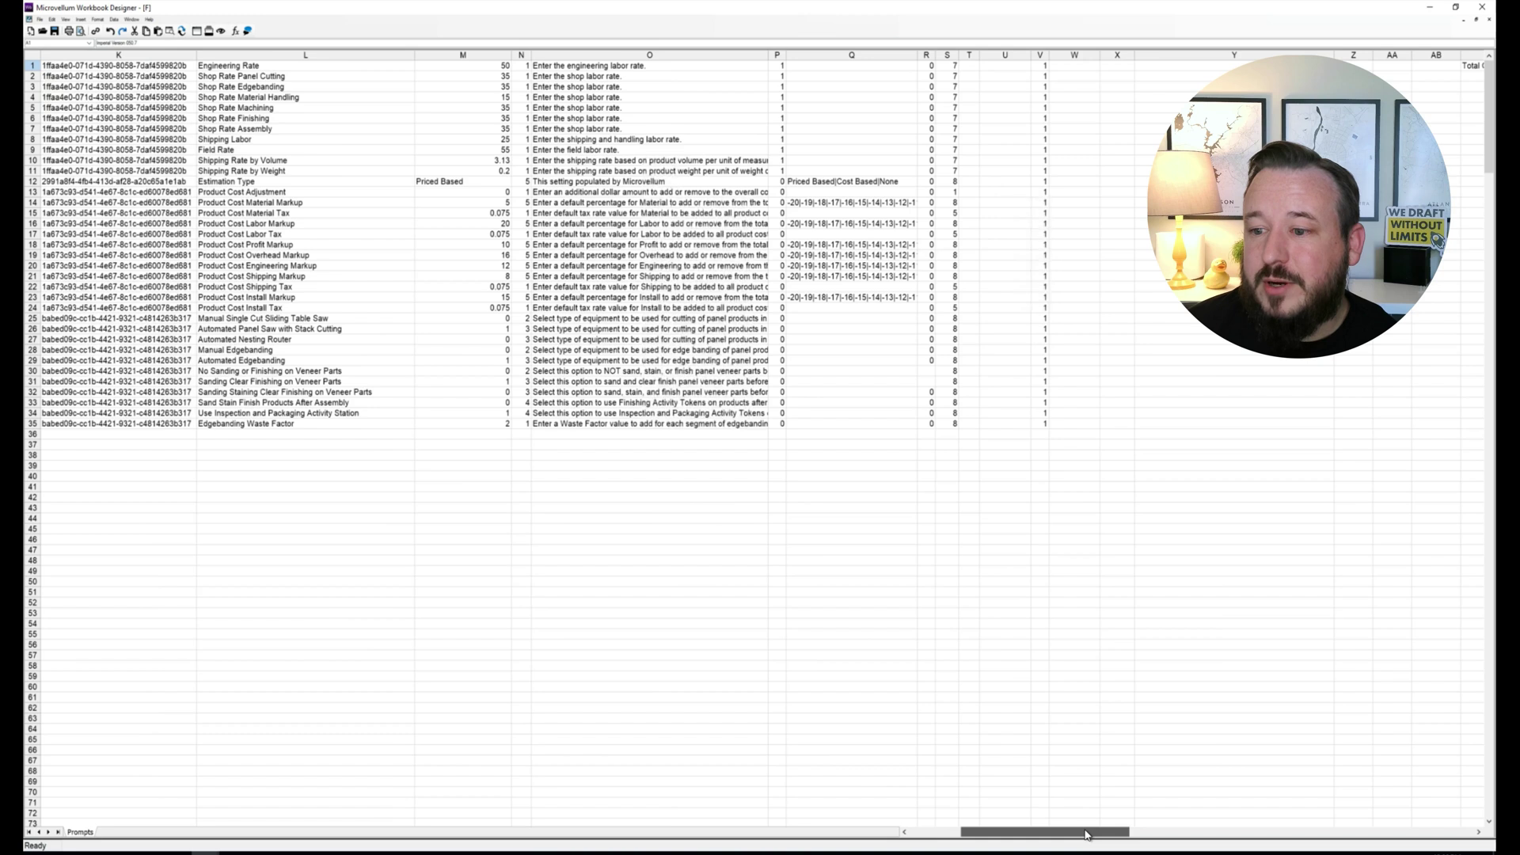
drag(1084, 835, 991, 837)
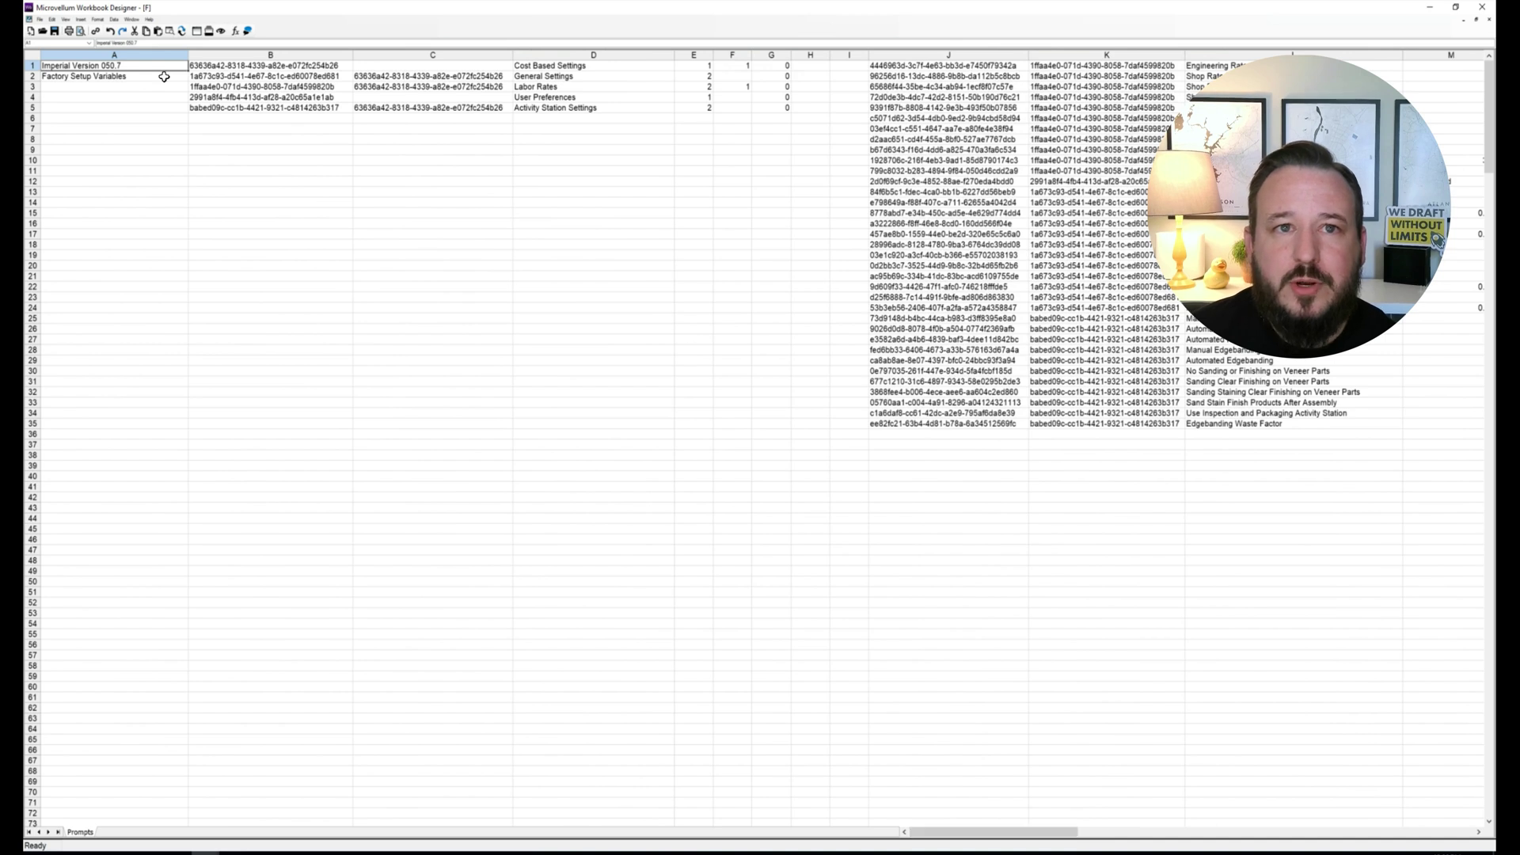
click(1170, 836)
click(1207, 835)
mouse_move(1195, 835)
mouse_down()
mouse_move(975, 831)
mouse_move(952, 815)
mouse_up()
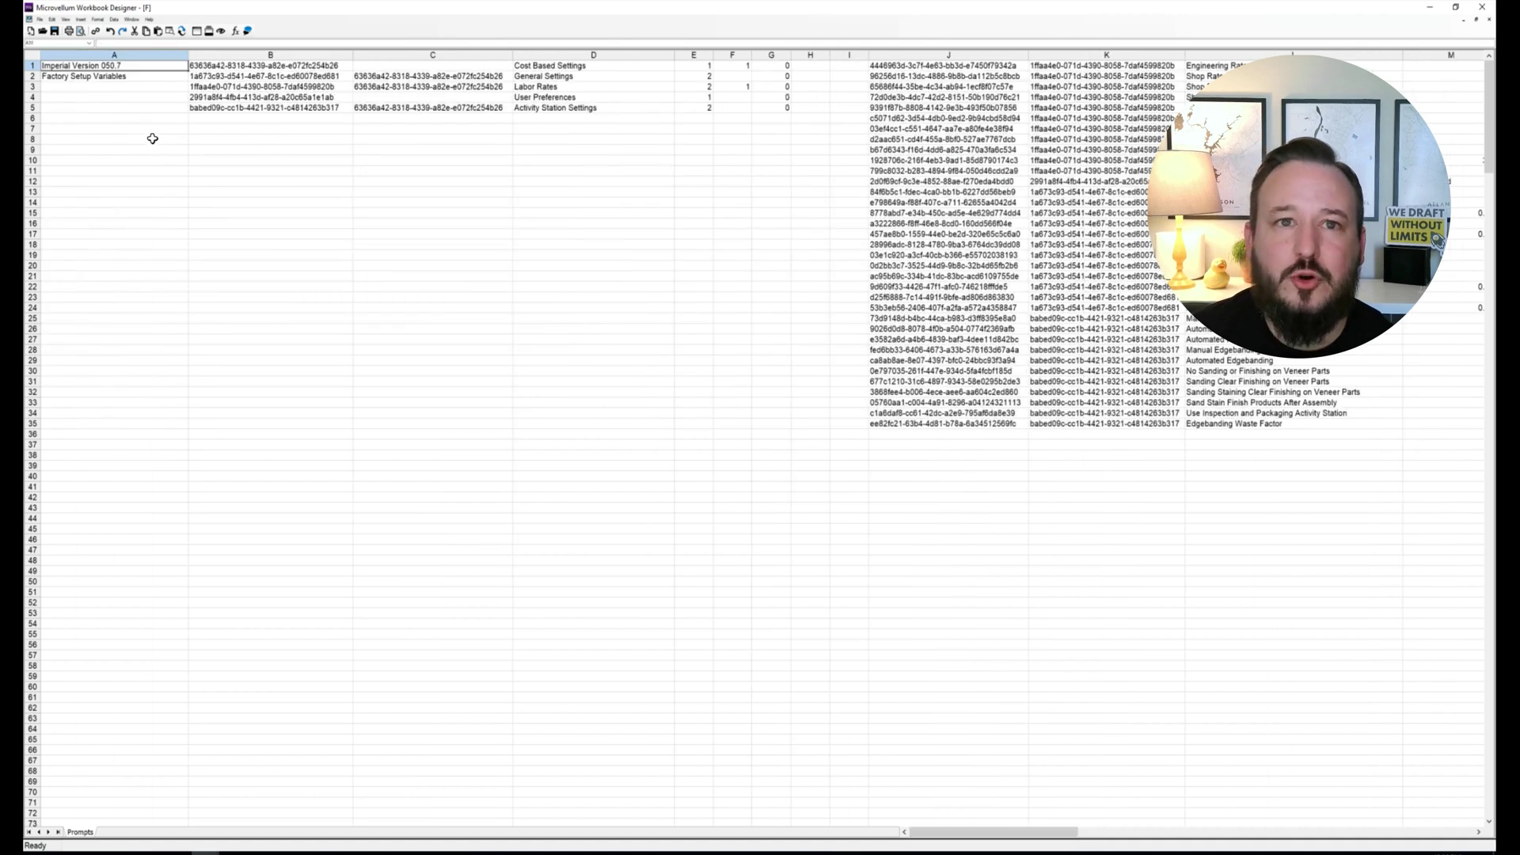
click(119, 160)
click(39, 19)
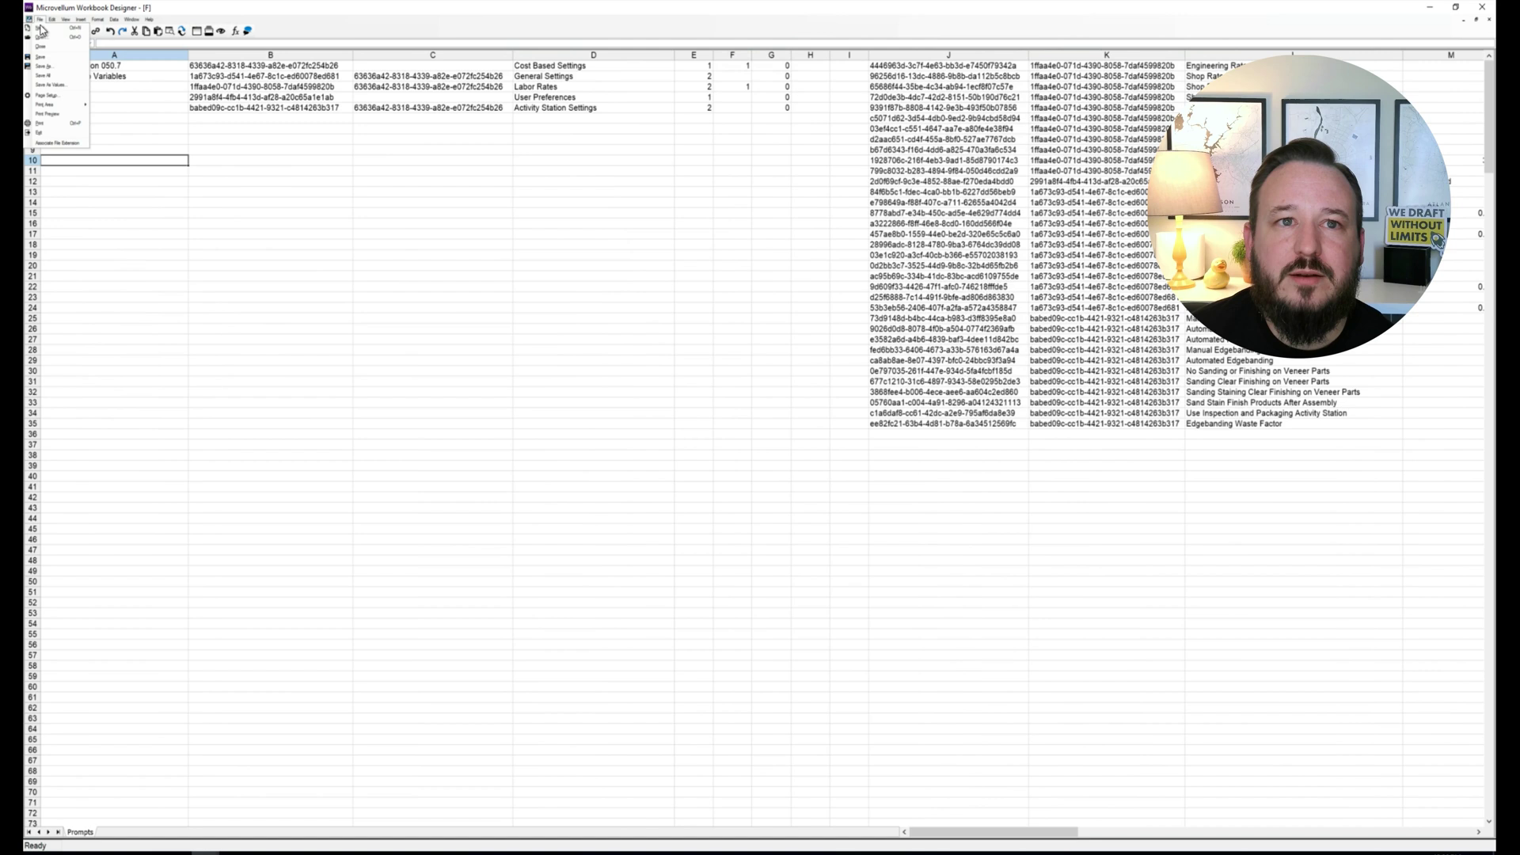
click(44, 67)
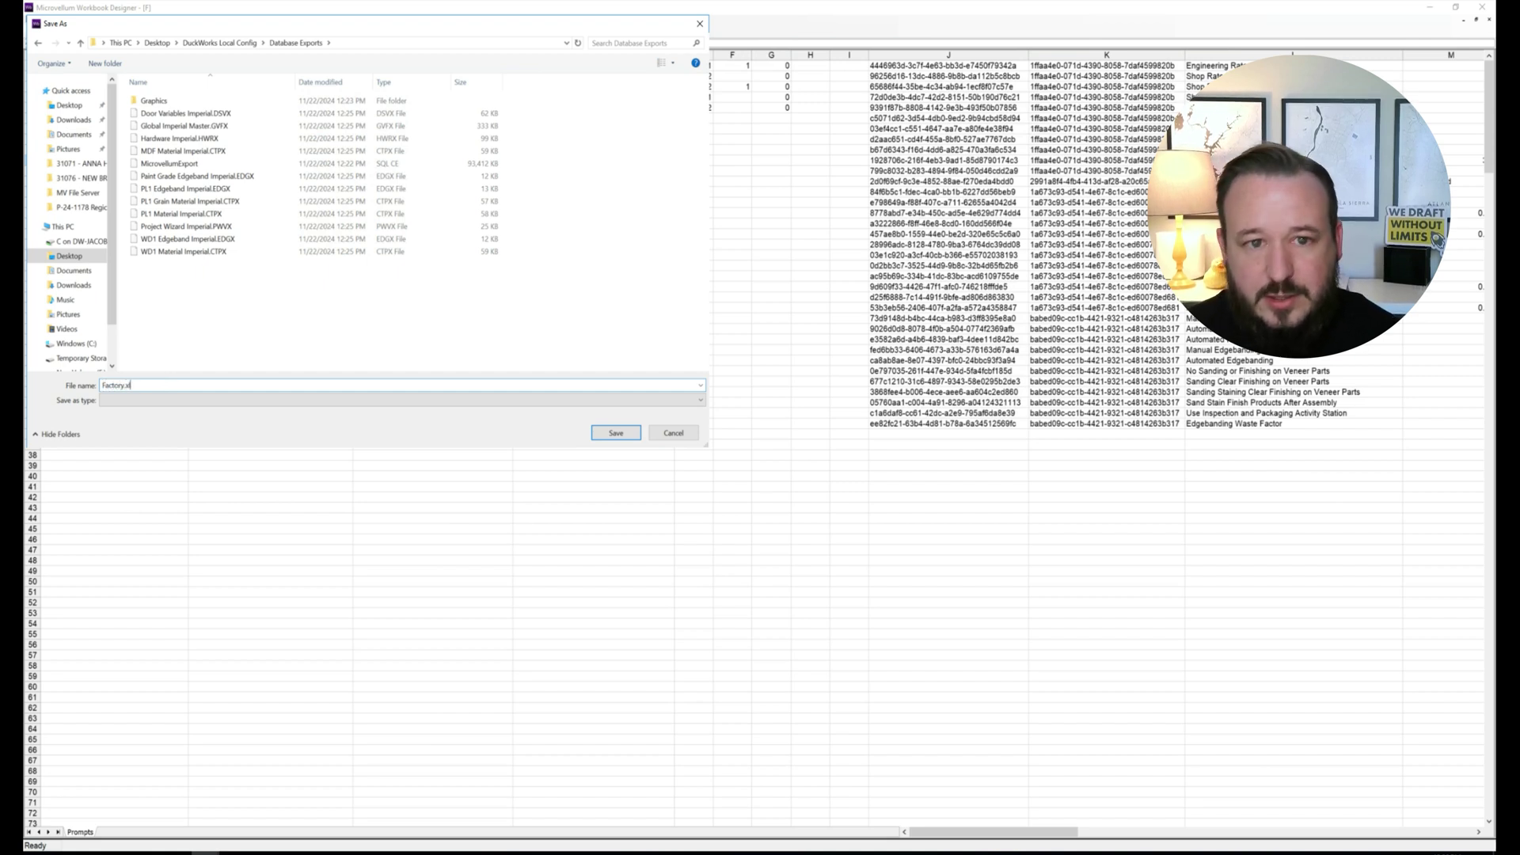
click(613, 434)
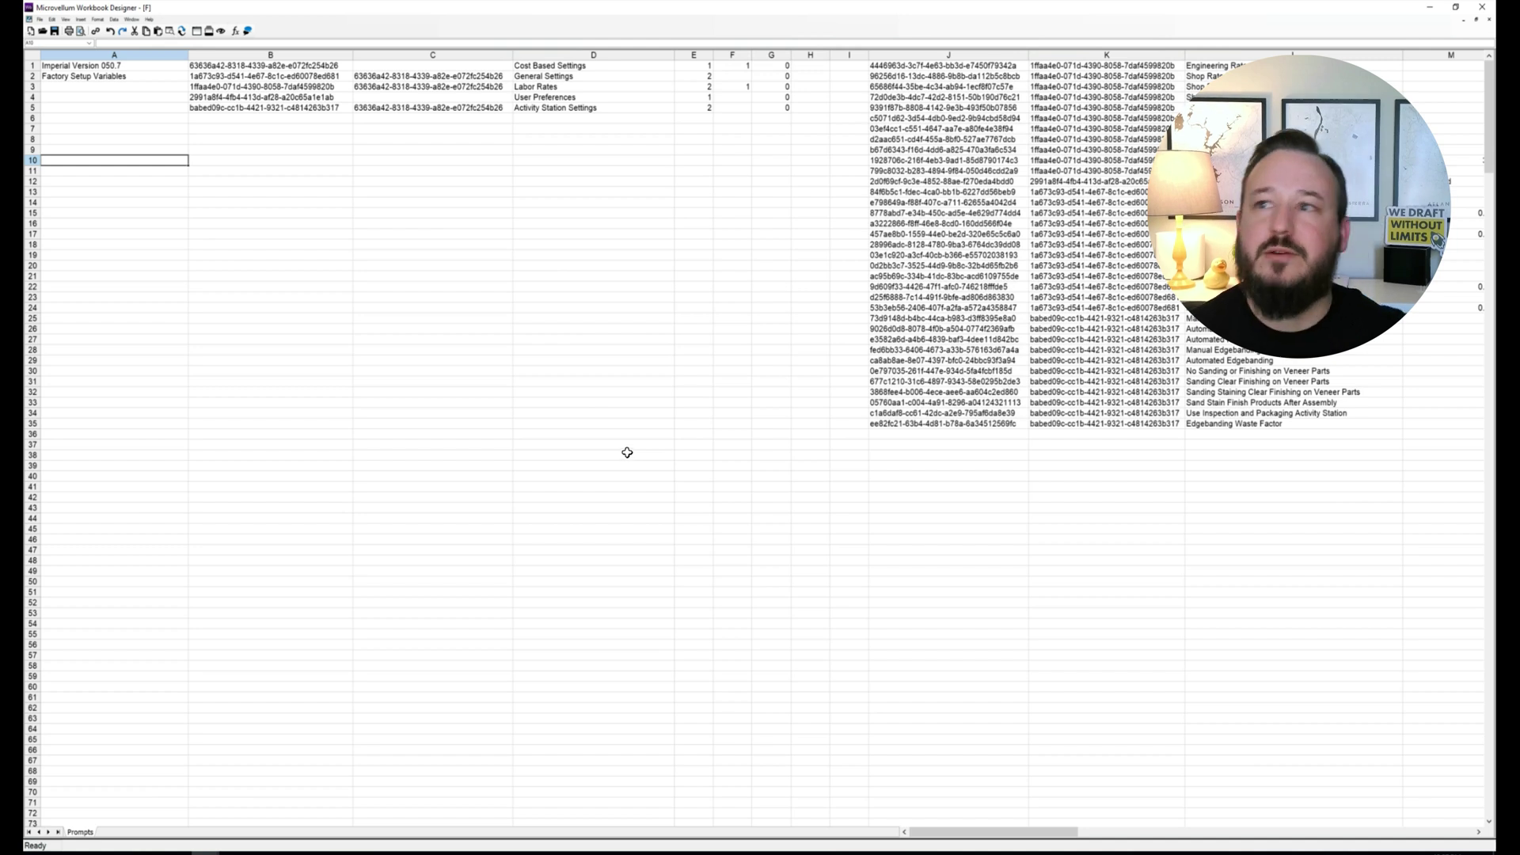
Step: Close the Workbook Designer and the specification group setup, and check the Database Exports folder in File Explorer for Factory.xls
click(1481, 11)
click(710, 89)
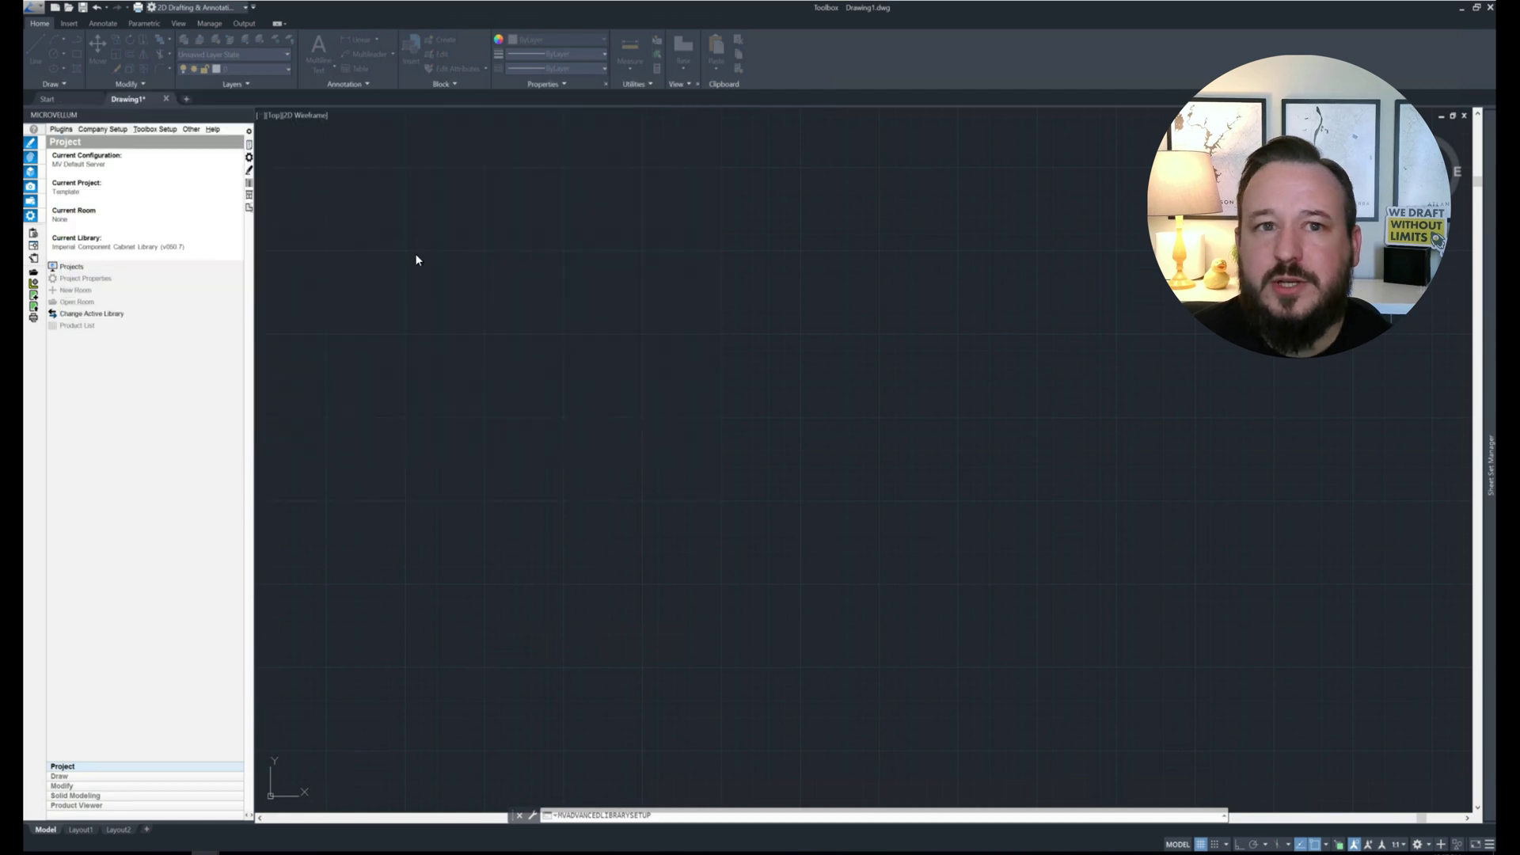
click(150, 853)
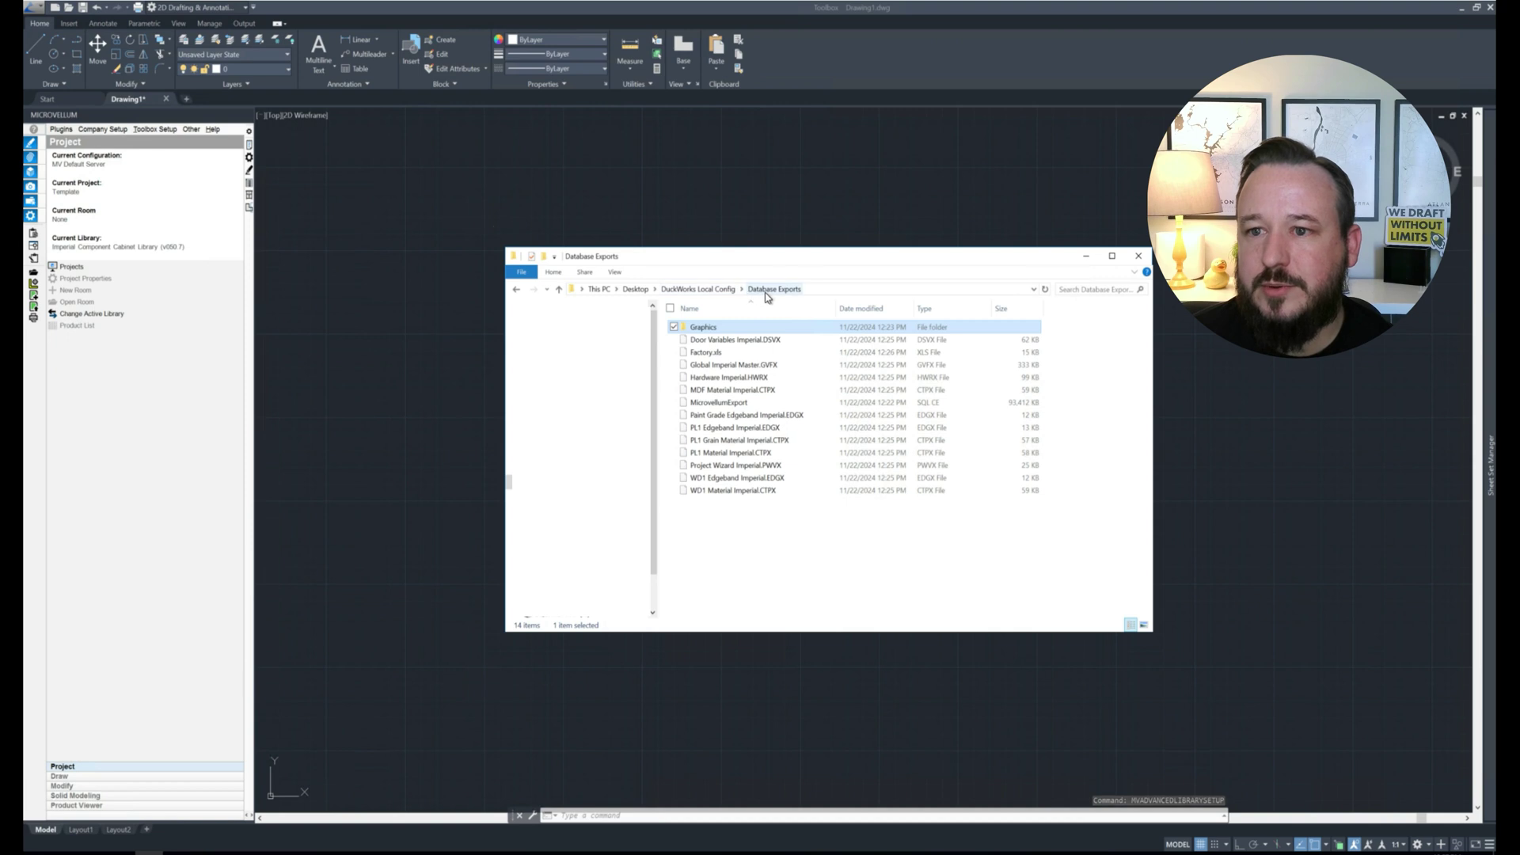
click(757, 525)
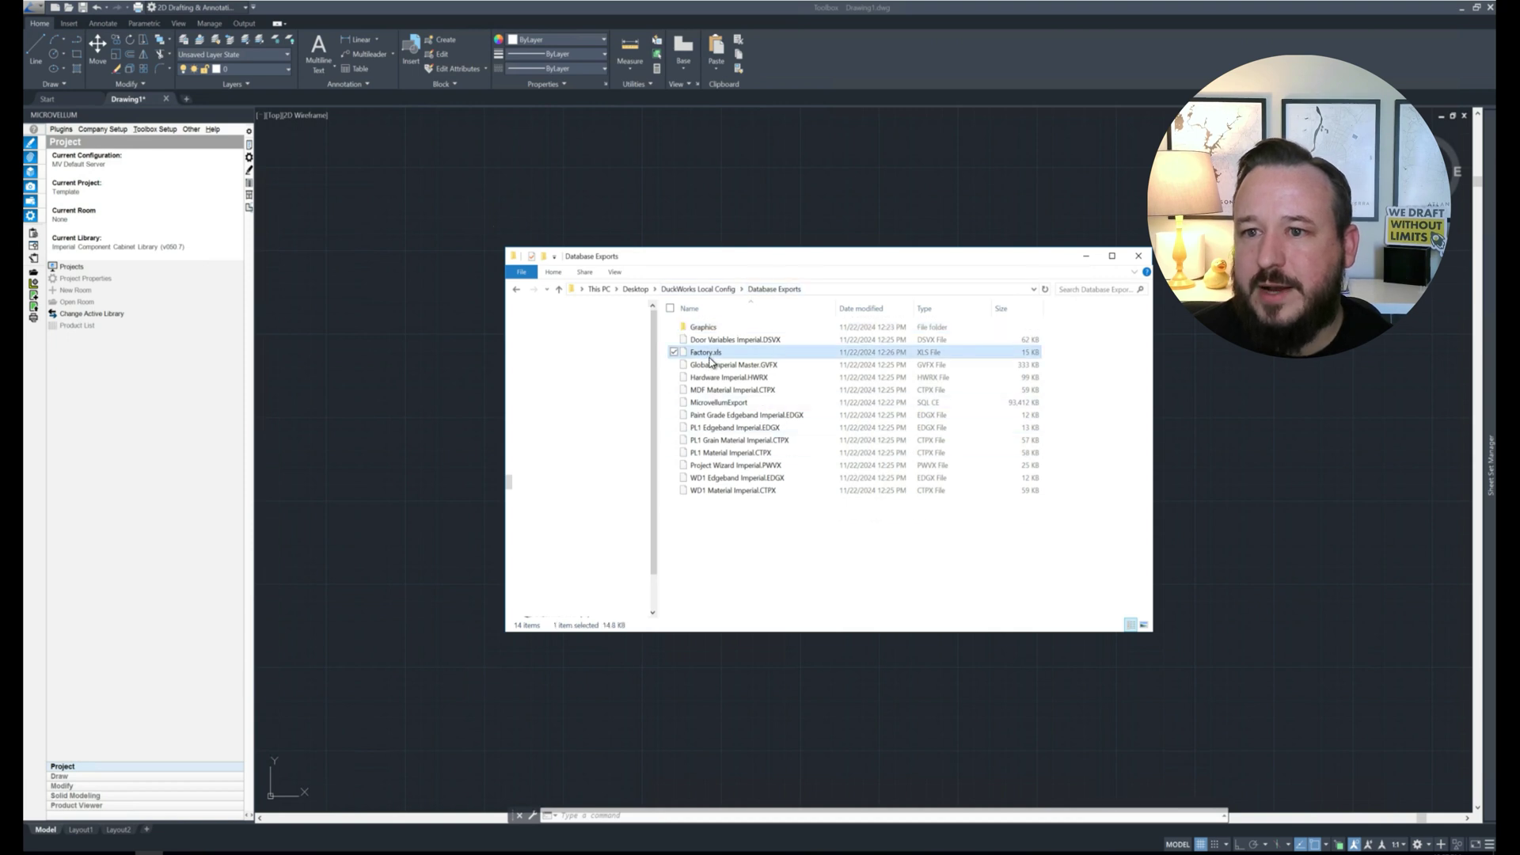
Step: Review the exported files in Database Exports and the contents of Drawing Templates within the DuckWorks Local Config folder
click(745, 342)
click(741, 365)
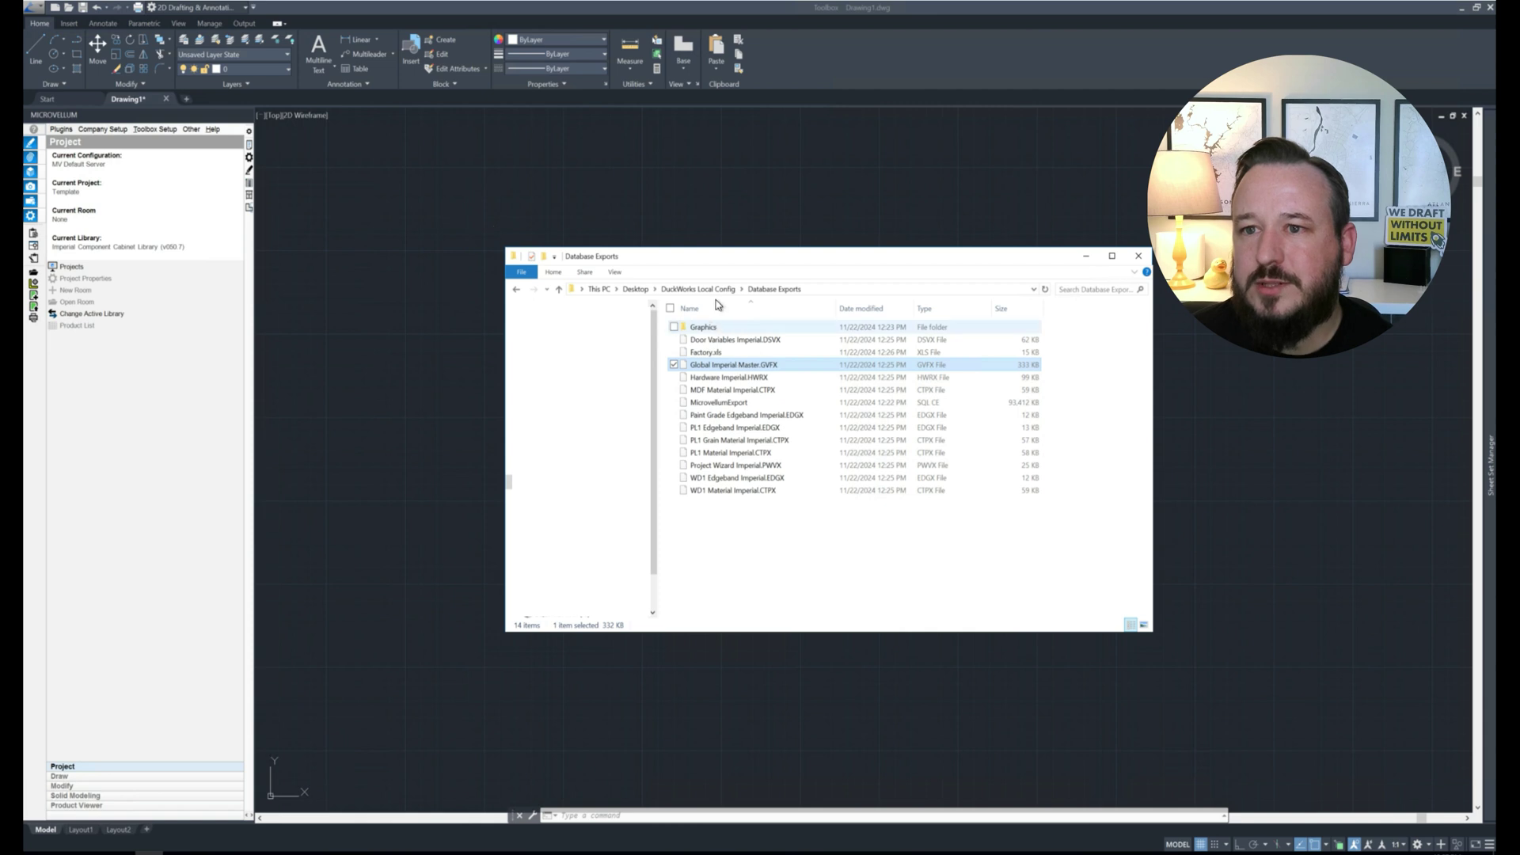
click(727, 404)
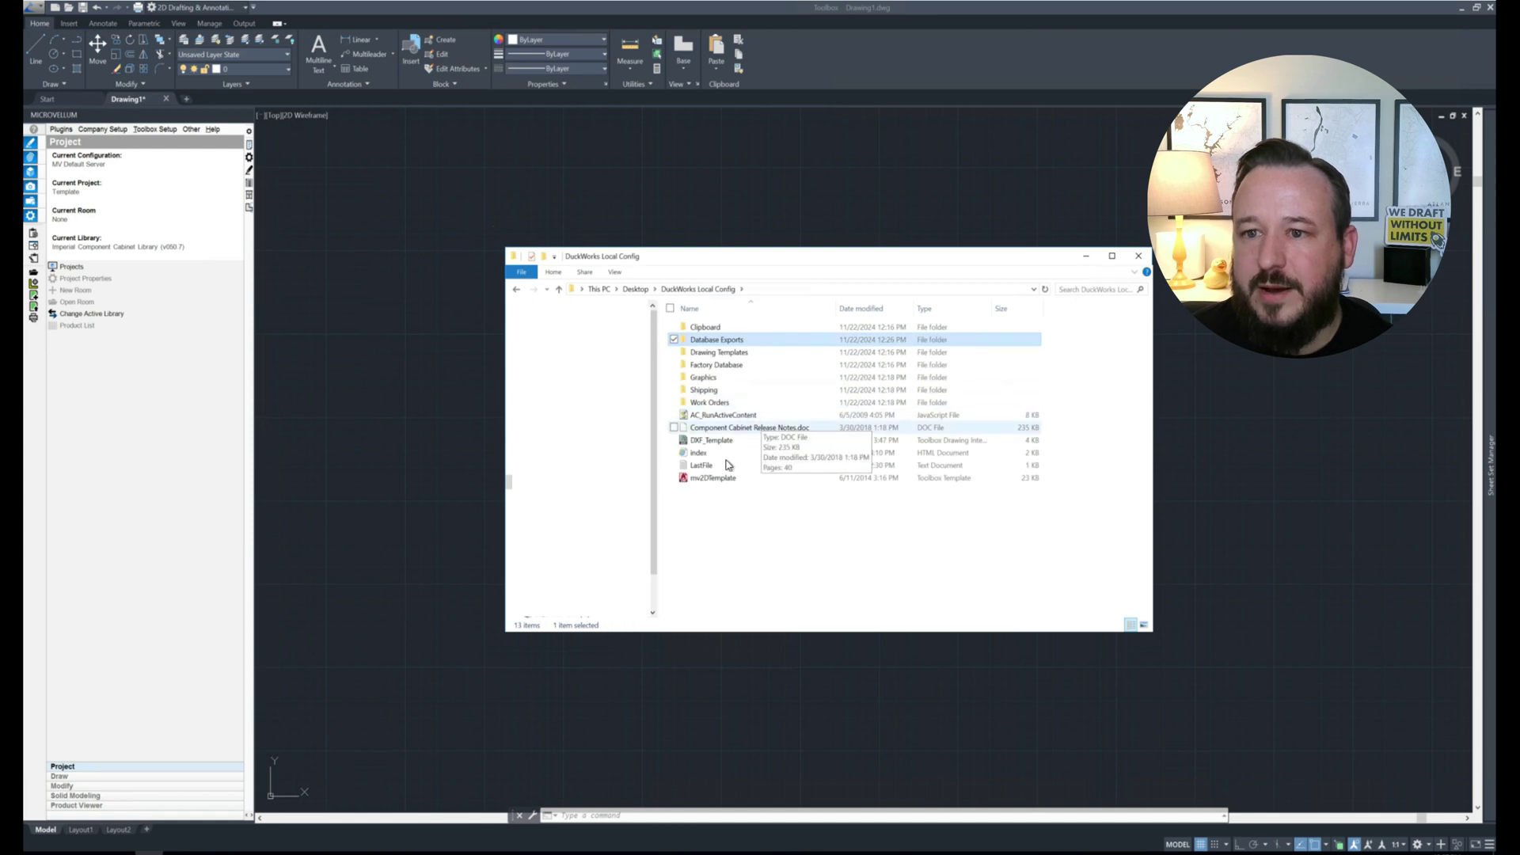
double_click(727, 353)
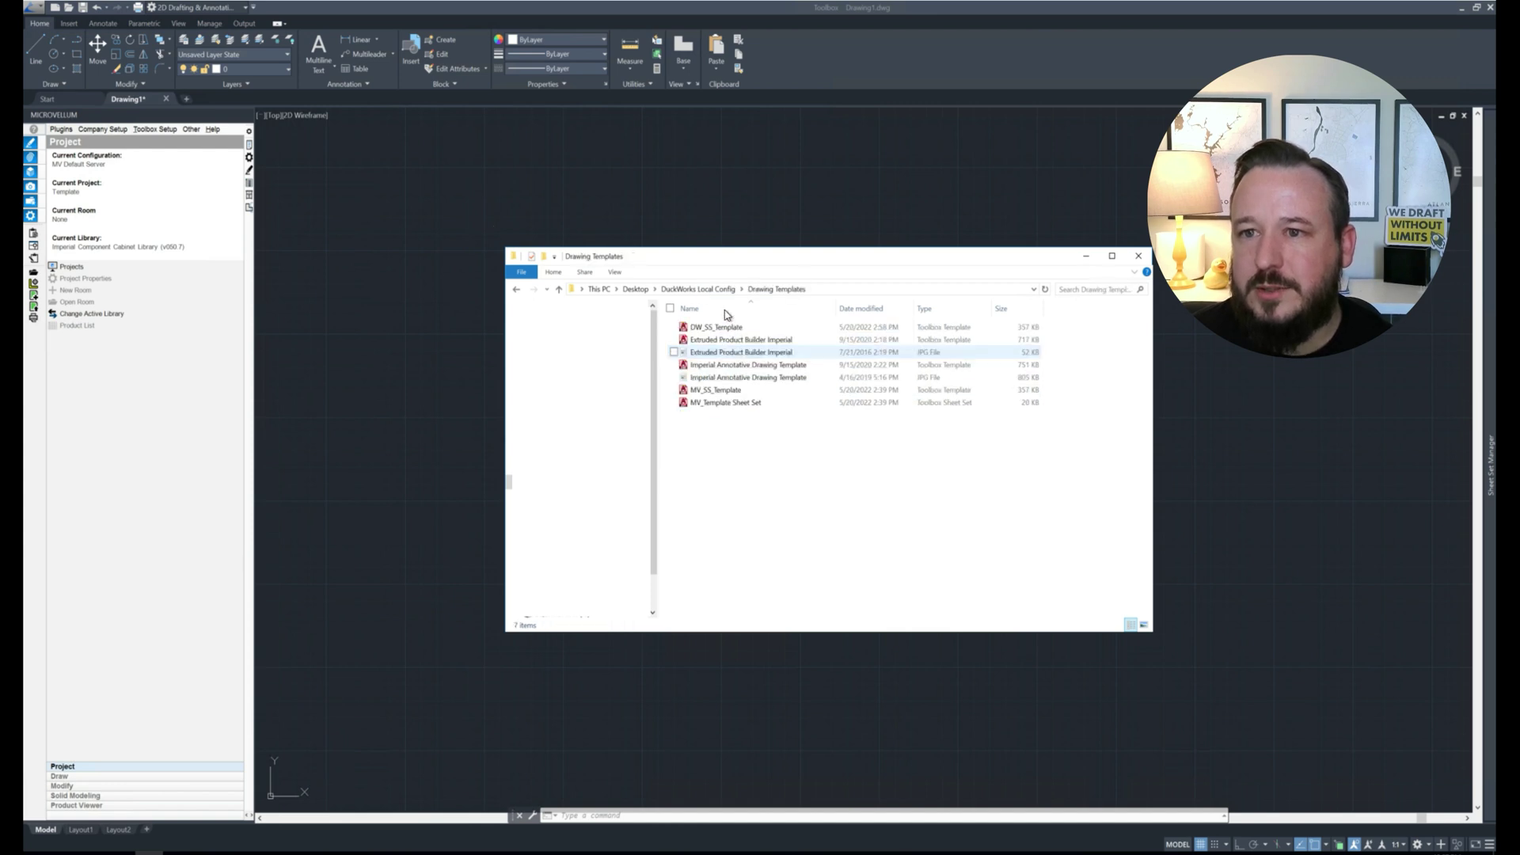
click(698, 289)
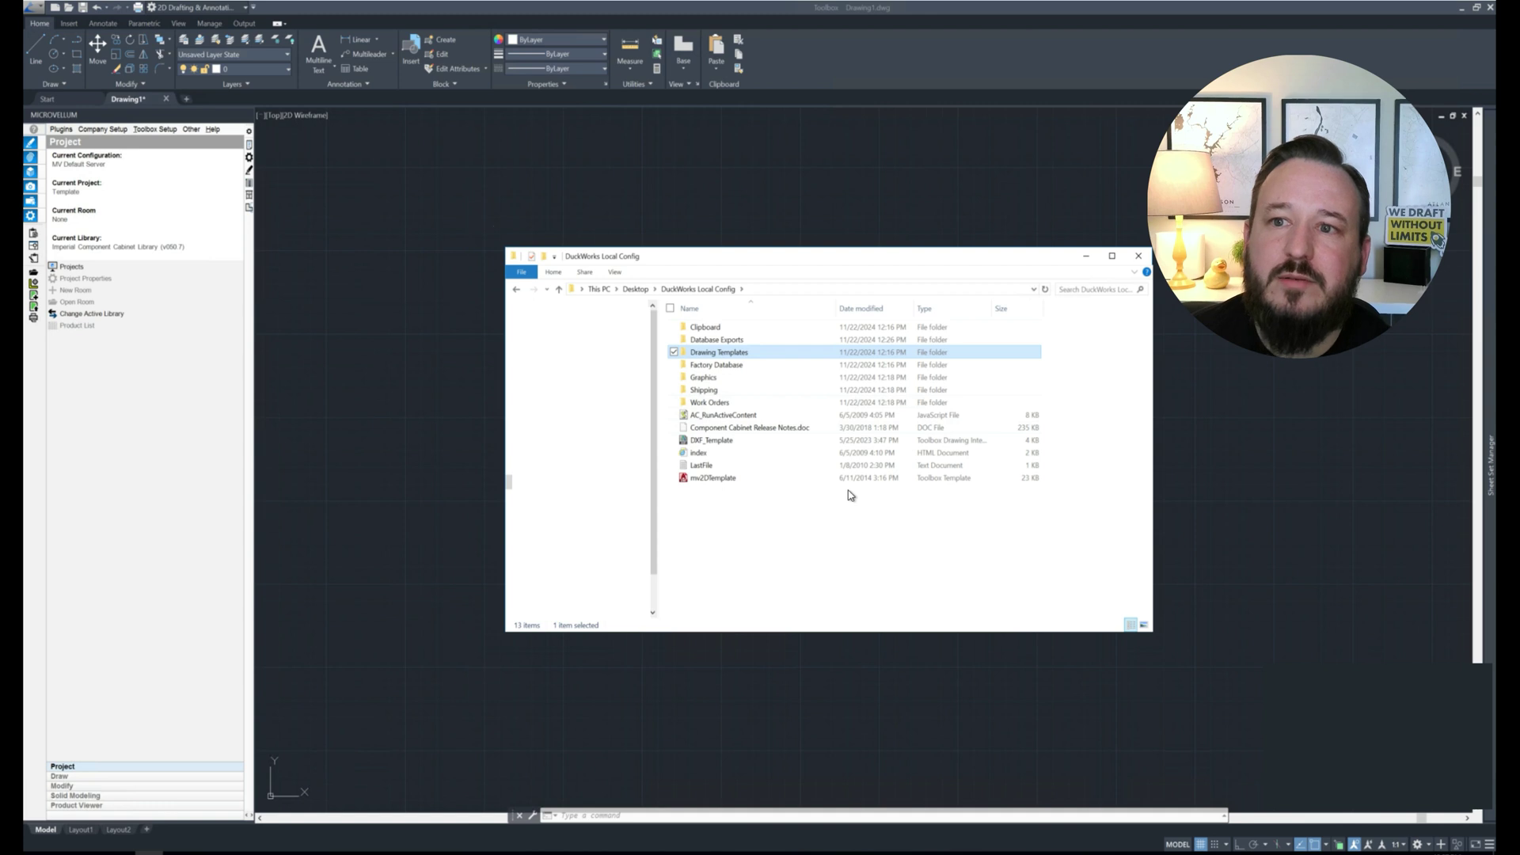
Step: Return to the Desktop folder and look at the sending options for the DuckWorks Local Config folder
click(636, 289)
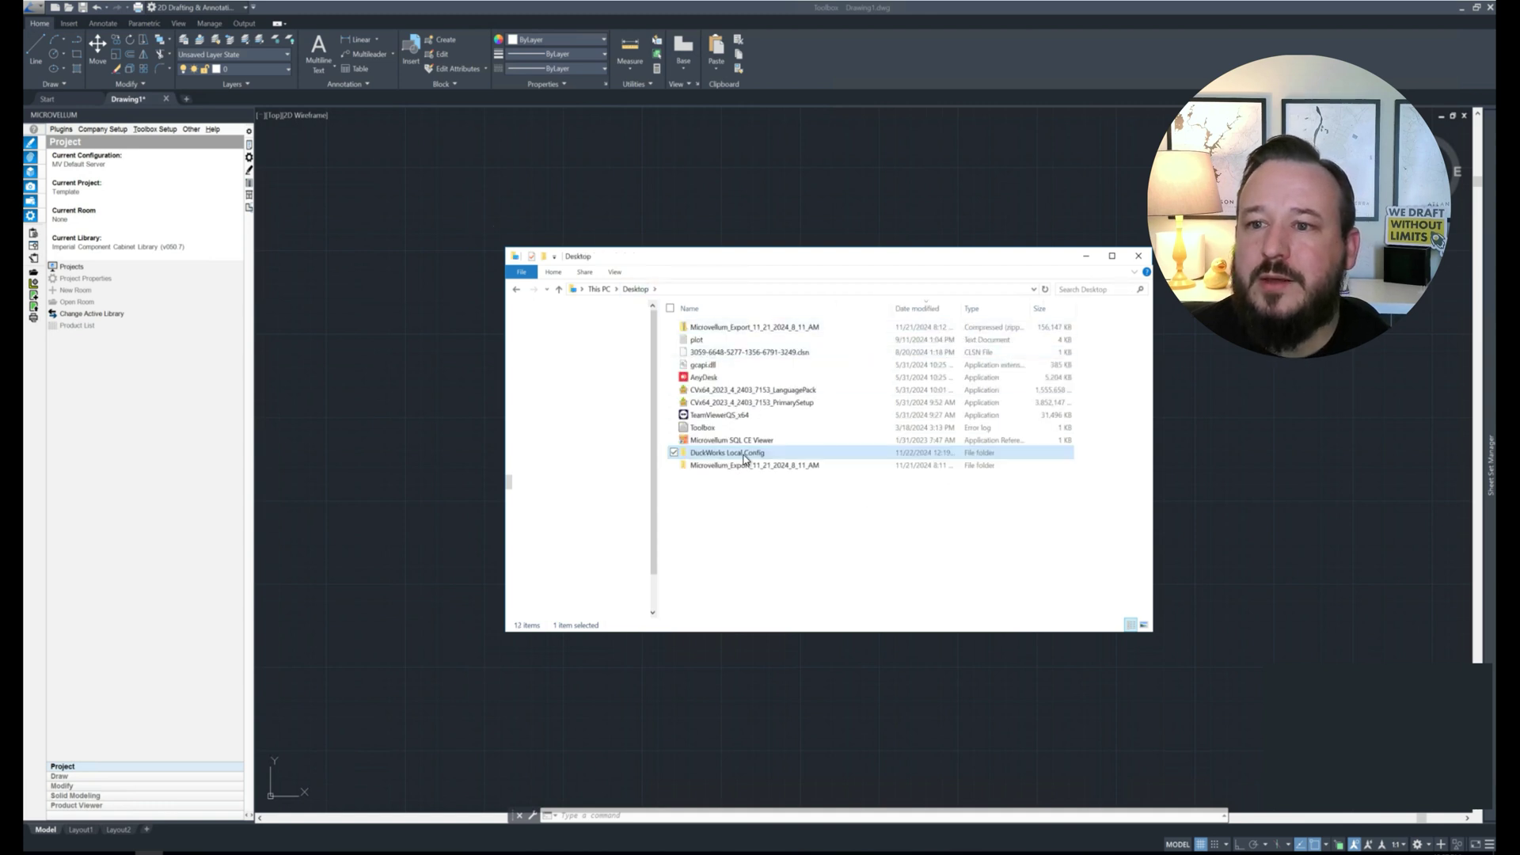
right_click(744, 460)
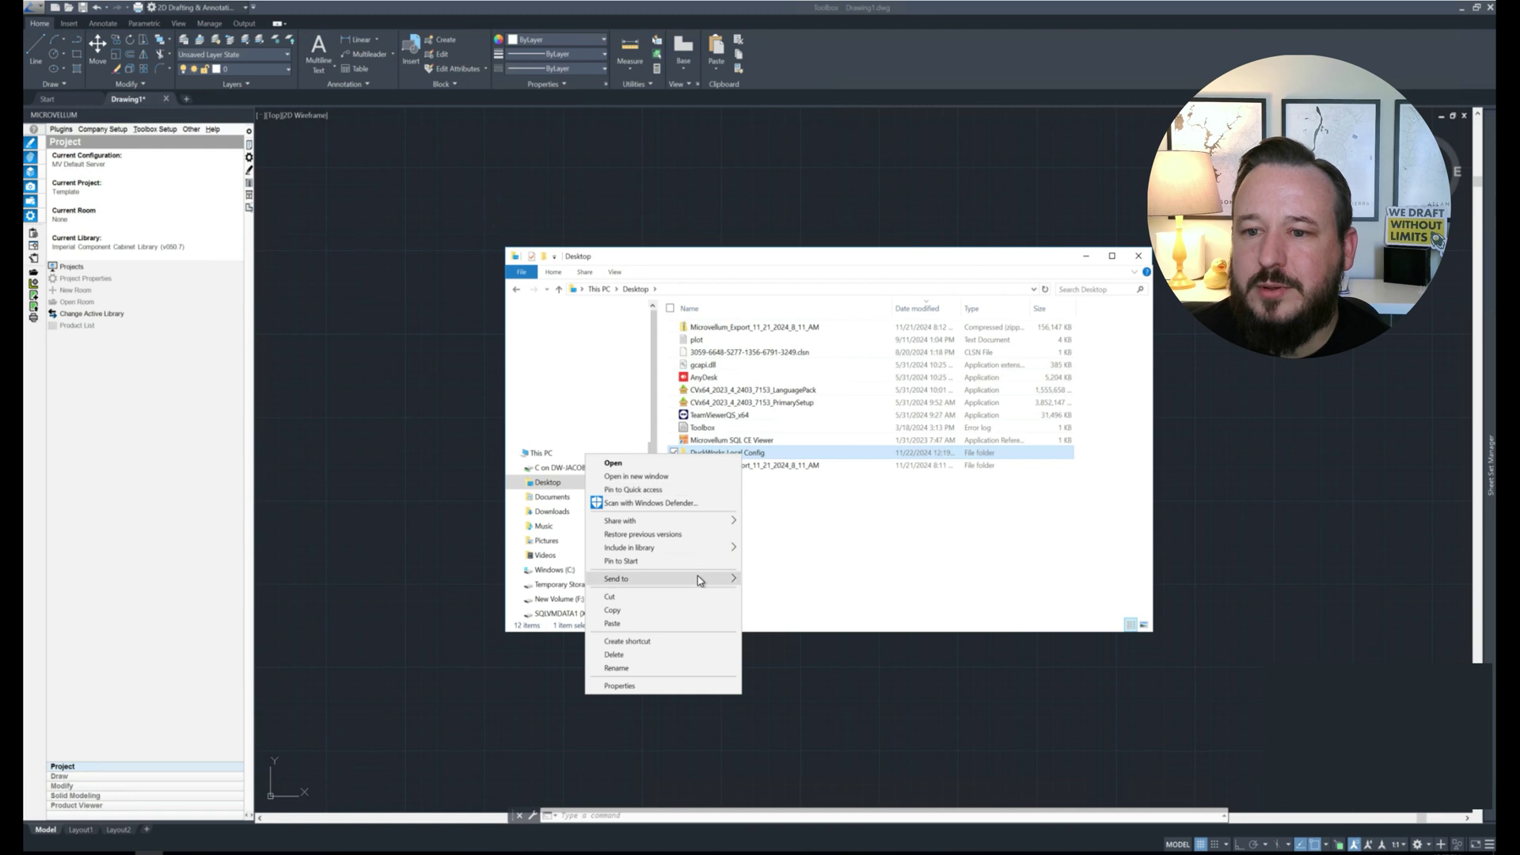
mouse_move(697, 576)
click(543, 593)
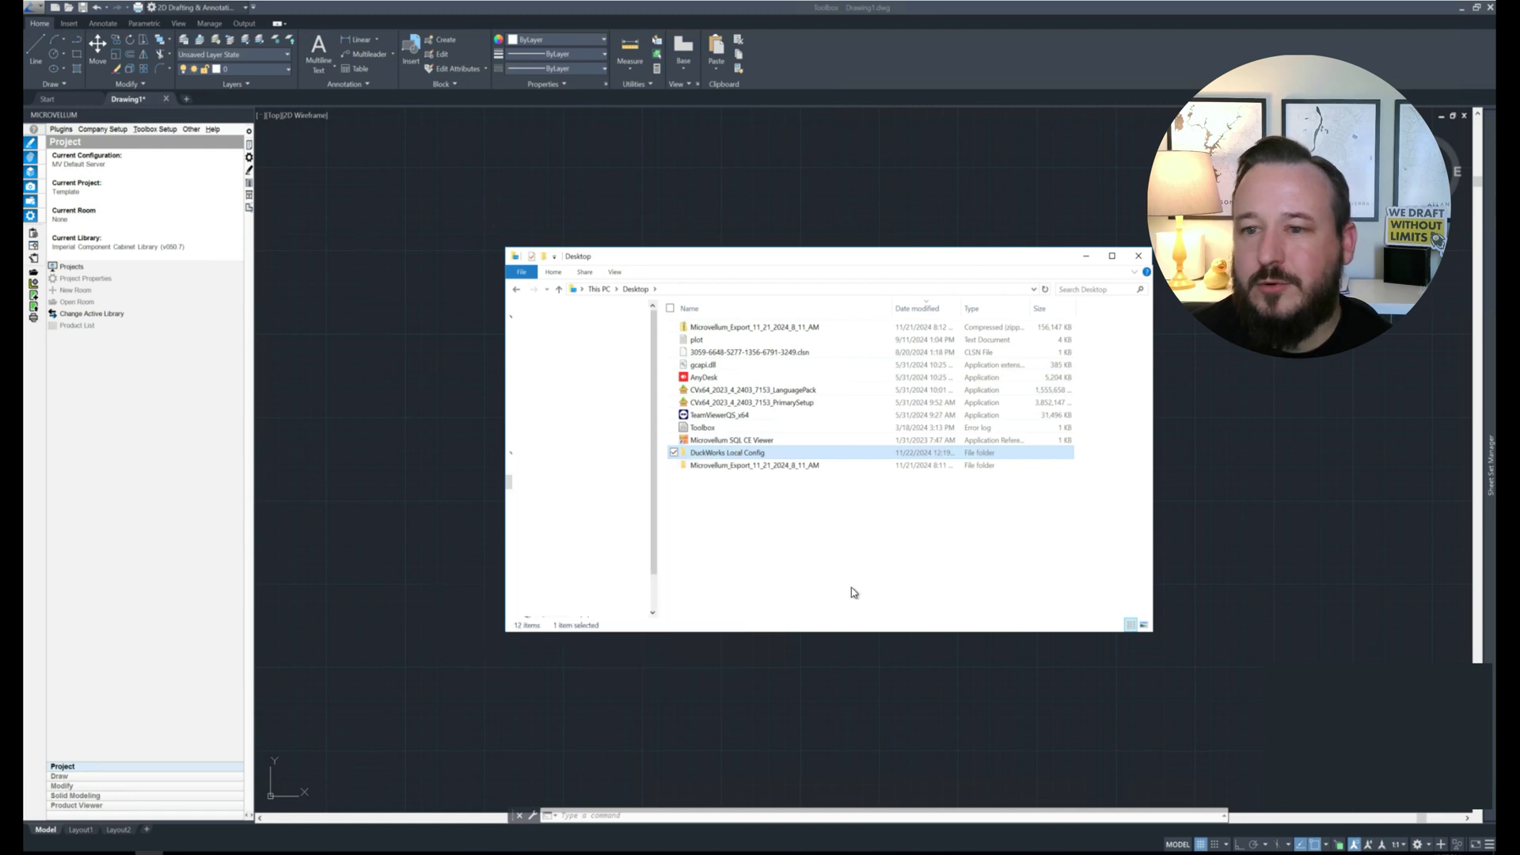